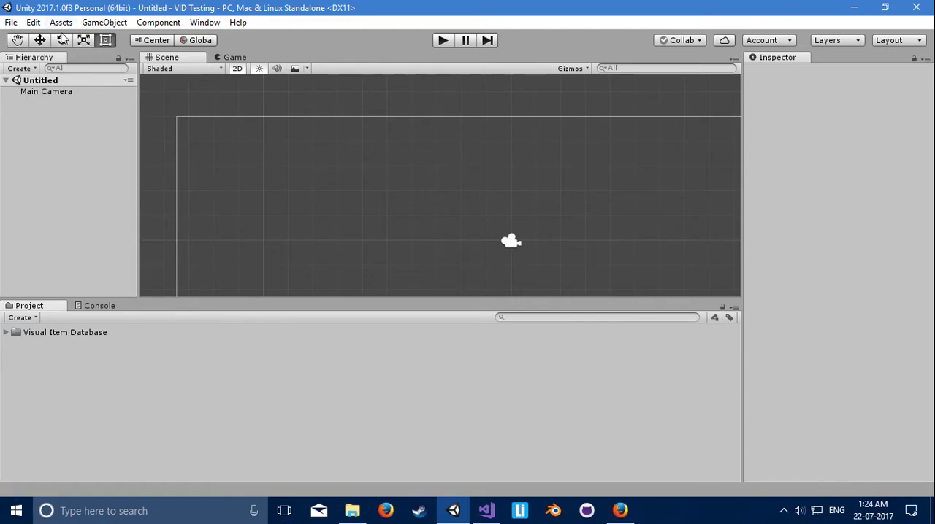
# Step: Open the Visual Item Database window to check it for item types and close it again
pyautogui.click(61, 23)
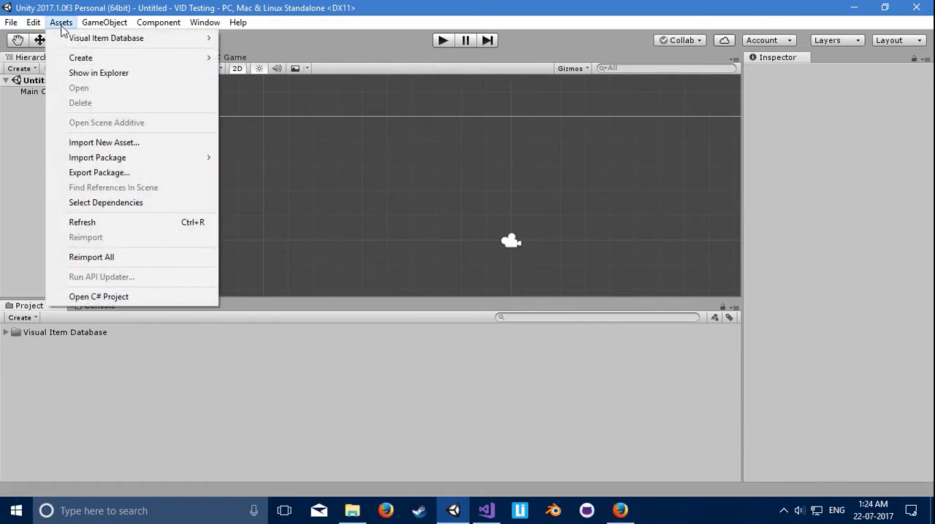
pyautogui.moveTo(196, 27)
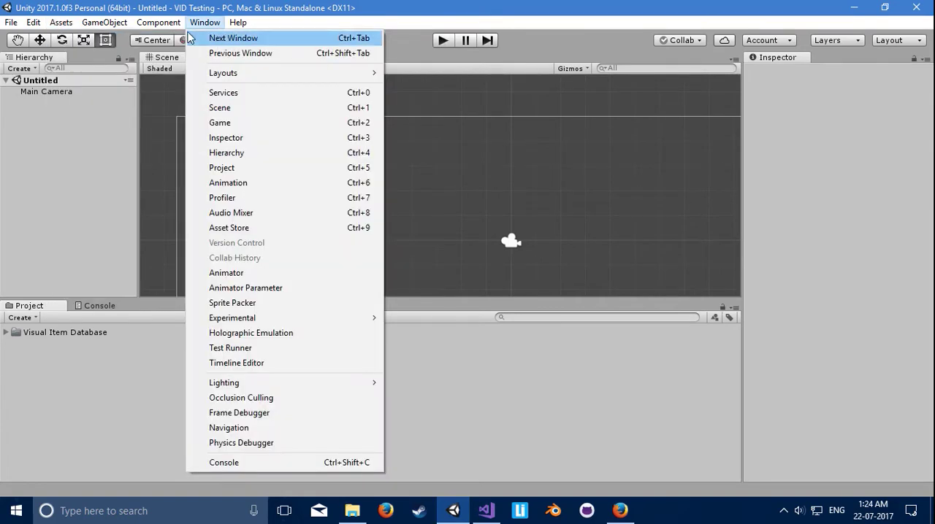
pyautogui.moveTo(61, 22)
pyautogui.moveTo(95, 35)
pyautogui.click(270, 37)
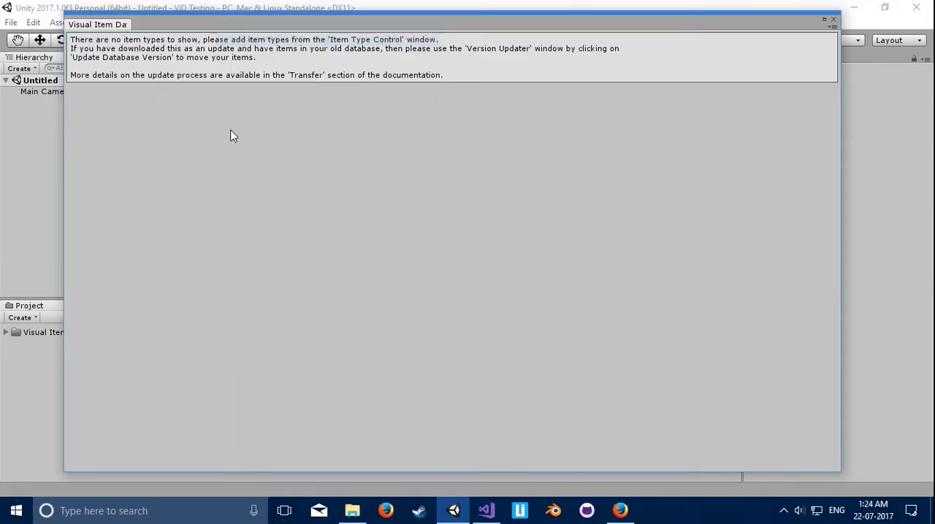
pyautogui.click(833, 19)
# Step: Add the existing Melee Weapon item type with ItemMelee.cs from the Visual Item Database Scripts folder as its class
pyautogui.click(61, 23)
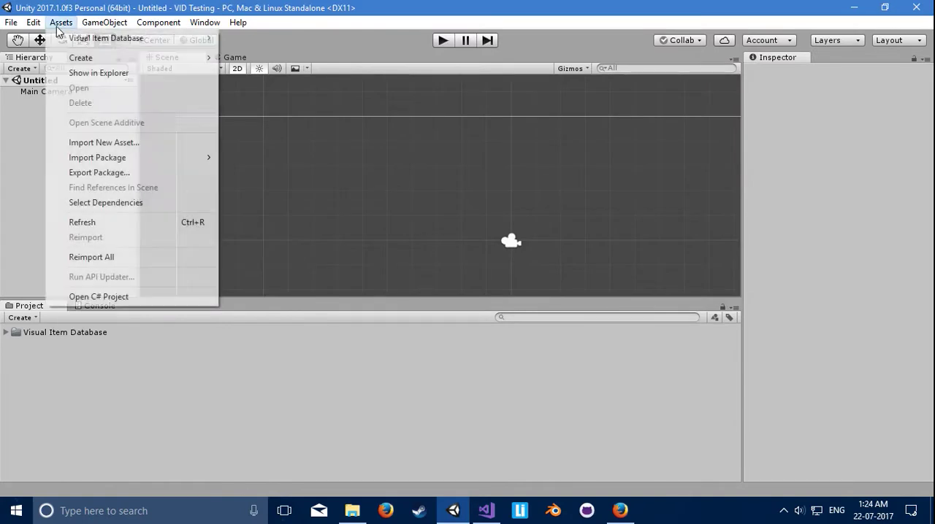
pyautogui.moveTo(106, 38)
pyautogui.click(299, 54)
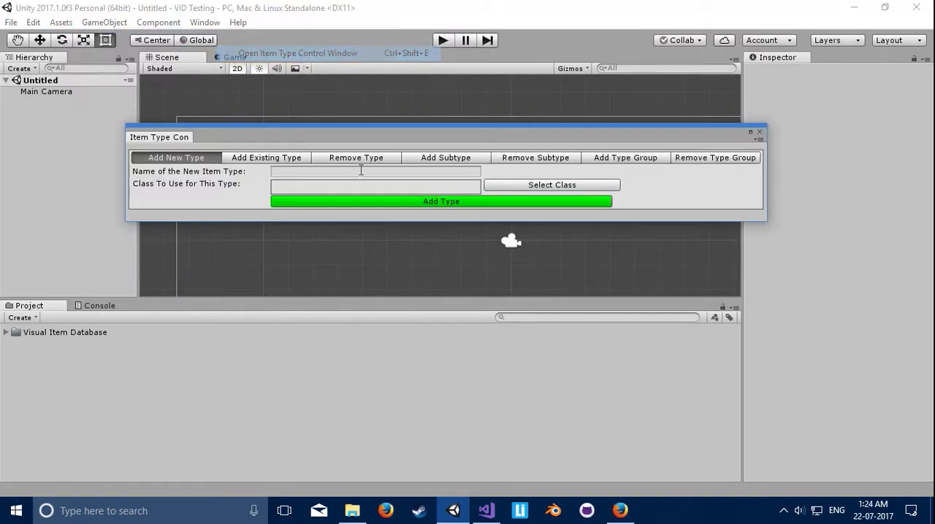
pyautogui.click(283, 158)
pyautogui.click(312, 171)
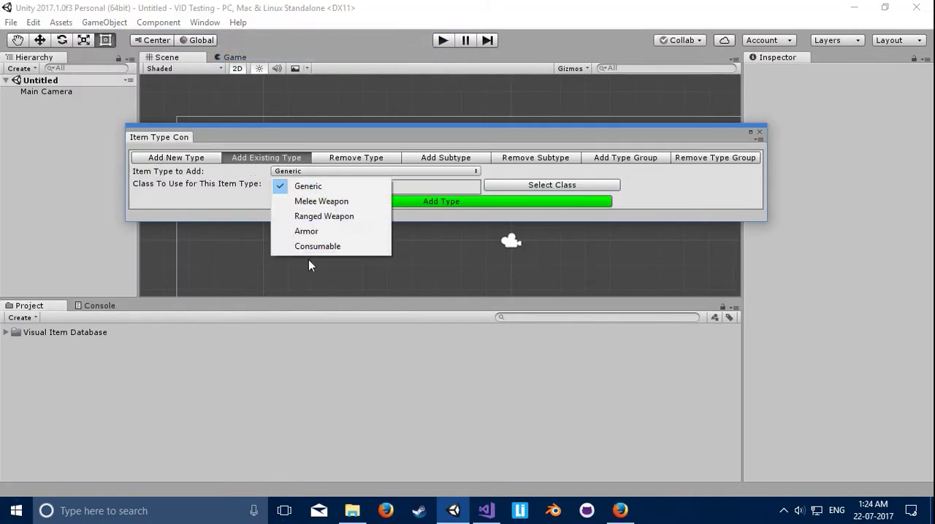
pyautogui.click(342, 202)
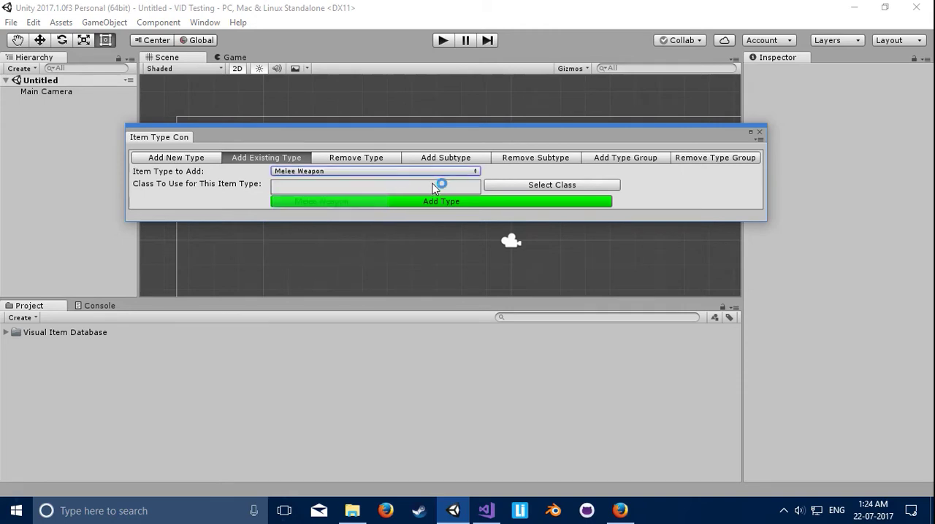
pyautogui.click(525, 186)
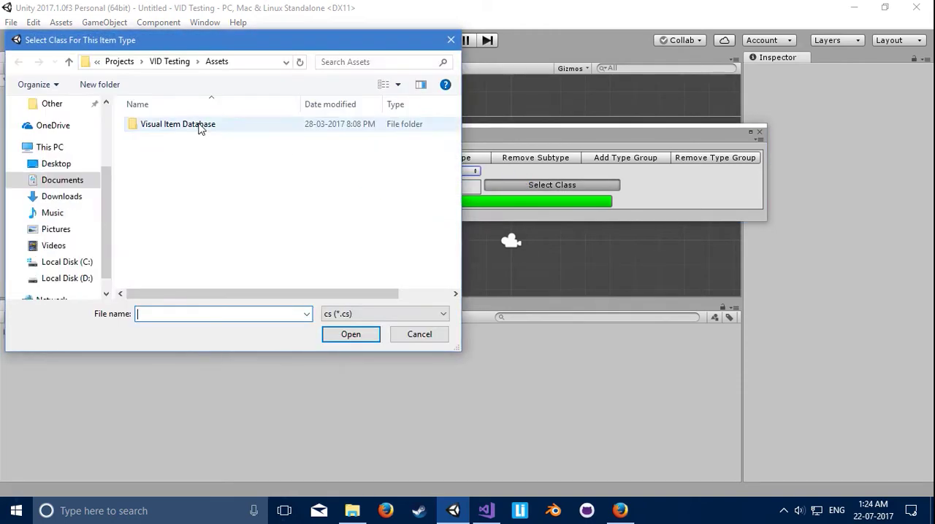
pyautogui.doubleClick(184, 169)
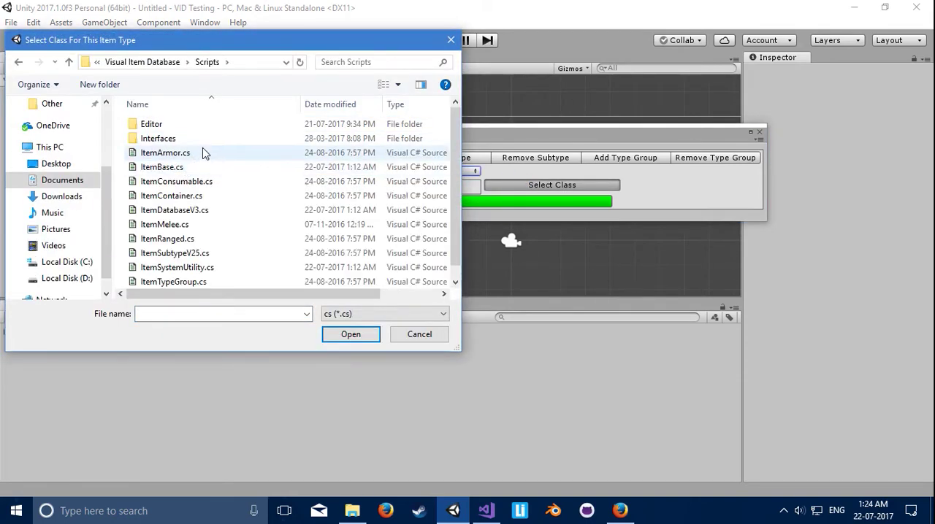
pyautogui.doubleClick(209, 227)
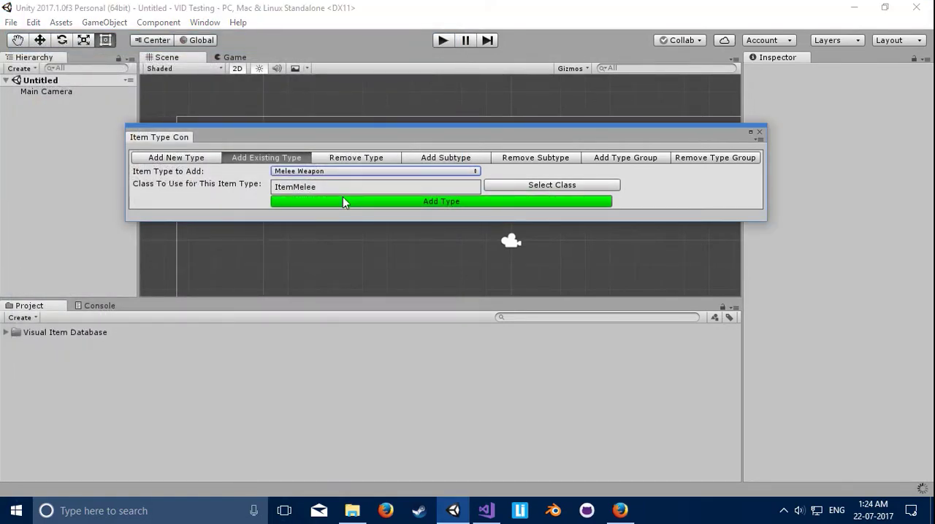
pyautogui.click(759, 134)
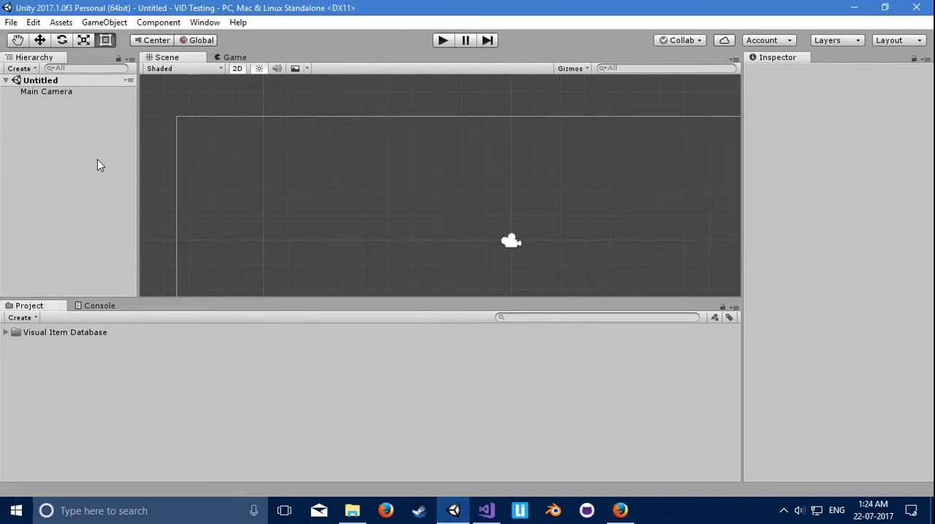
# Step: Add a new MeleeWeapon item in the Visual Item Database and set its Edge Damage to 27 and Point Damage to 2
pyautogui.hotkey('ctrl', 'shift', 'v')
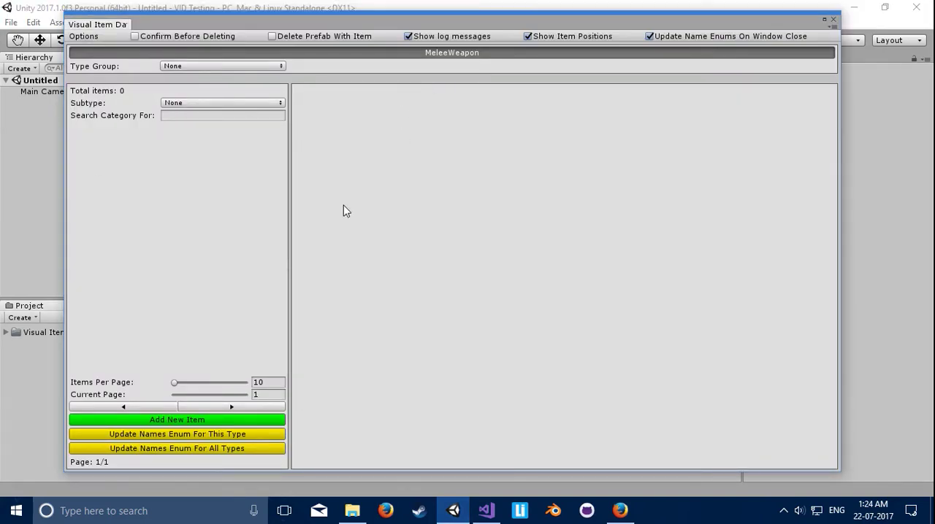
pyautogui.click(217, 420)
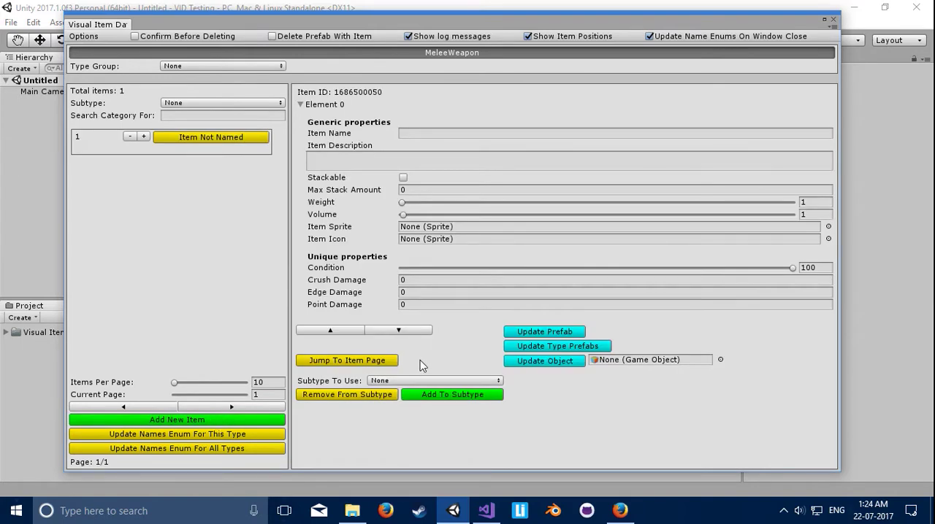
pyautogui.moveTo(338, 291); pyautogui.dragTo(364, 298)
pyautogui.click(354, 305)
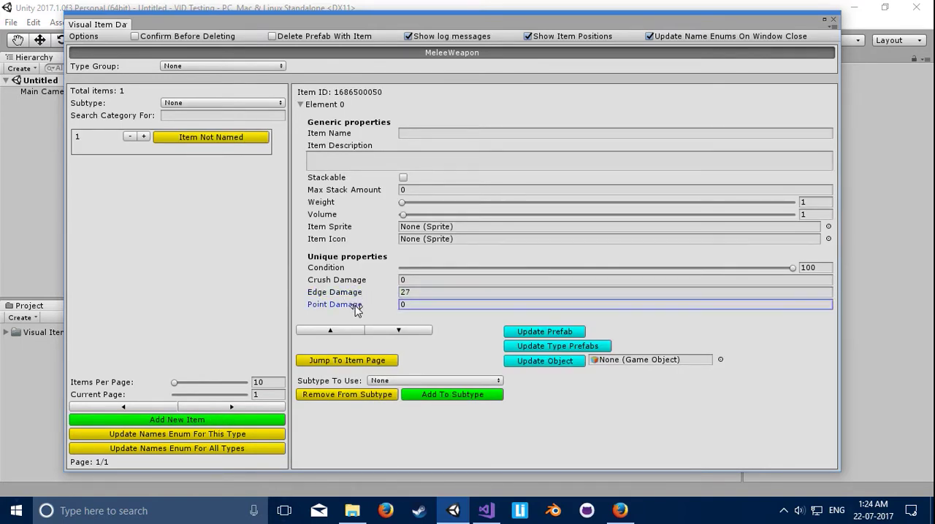
pyautogui.write('2')
pyautogui.click(833, 24)
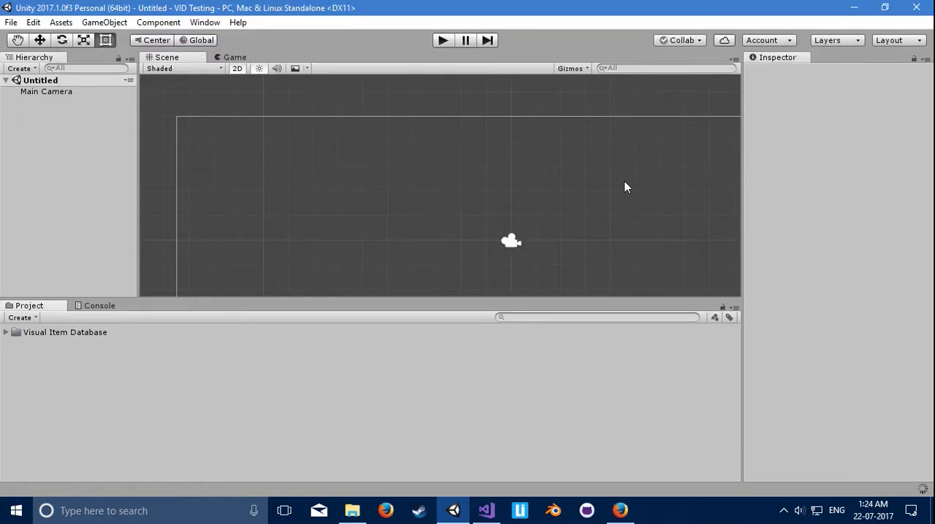
# Step: Create a C# script named MyCustomType in the project's root assets folder
pyautogui.rightClick(140, 396)
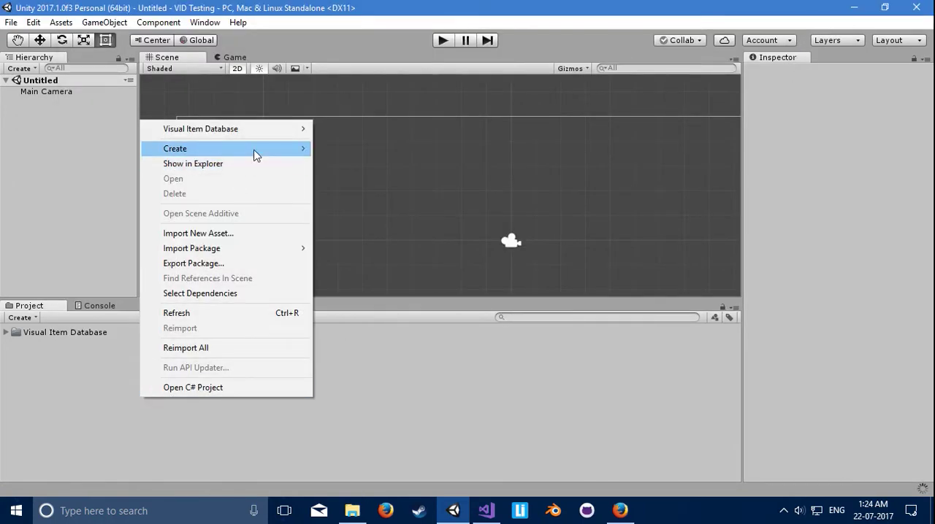
pyautogui.moveTo(255, 150)
pyautogui.click(346, 114)
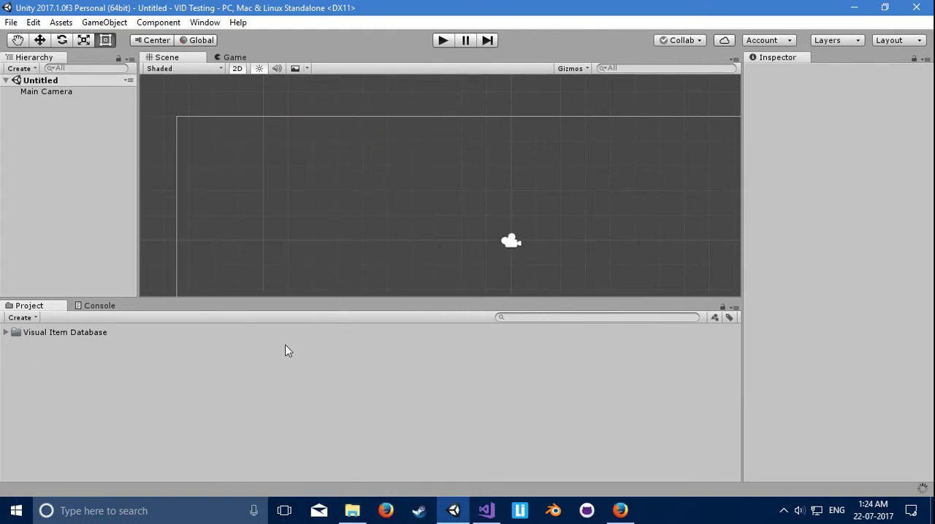
pyautogui.write('My')
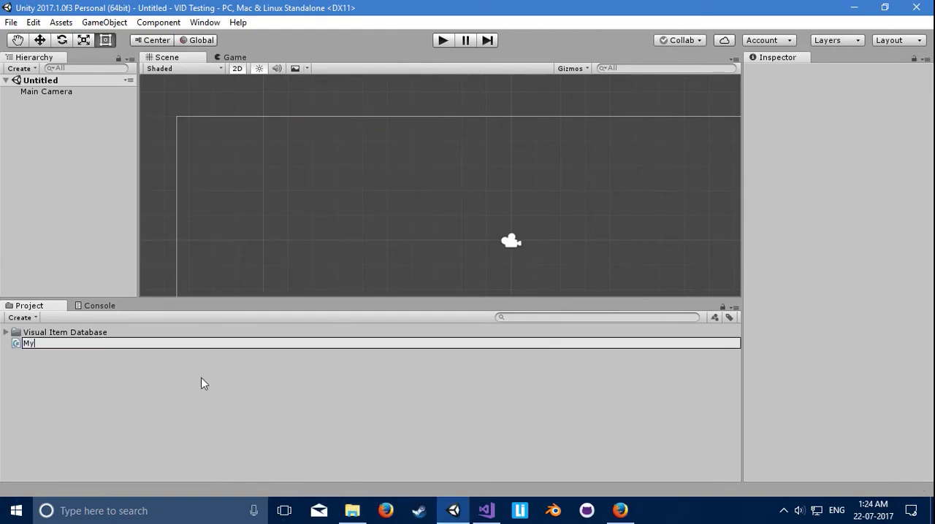
pyautogui.write('CustomType')
pyautogui.press('Return')
pyautogui.click(437, 424)
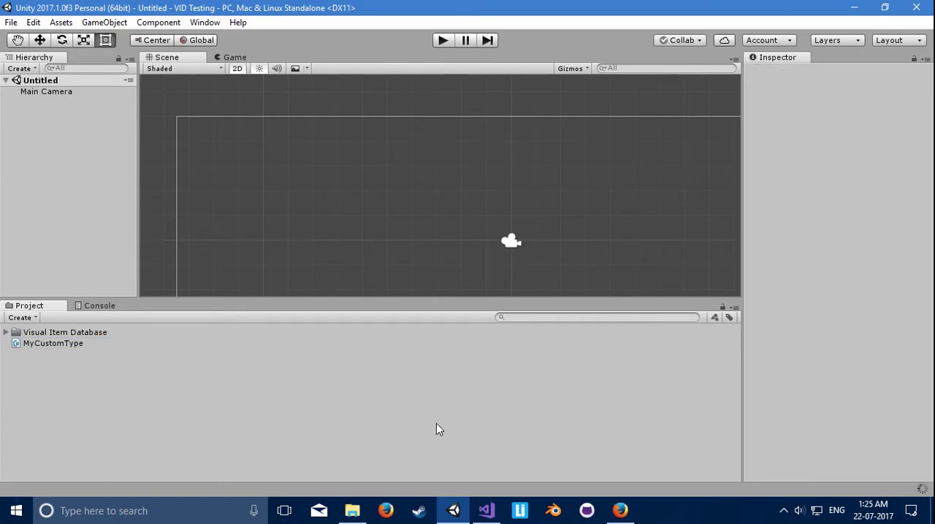
# Step: Switch to Visual Studio, reload the modified solution and open MyCustomType.cs from the Unity project files
pyautogui.click(488, 516)
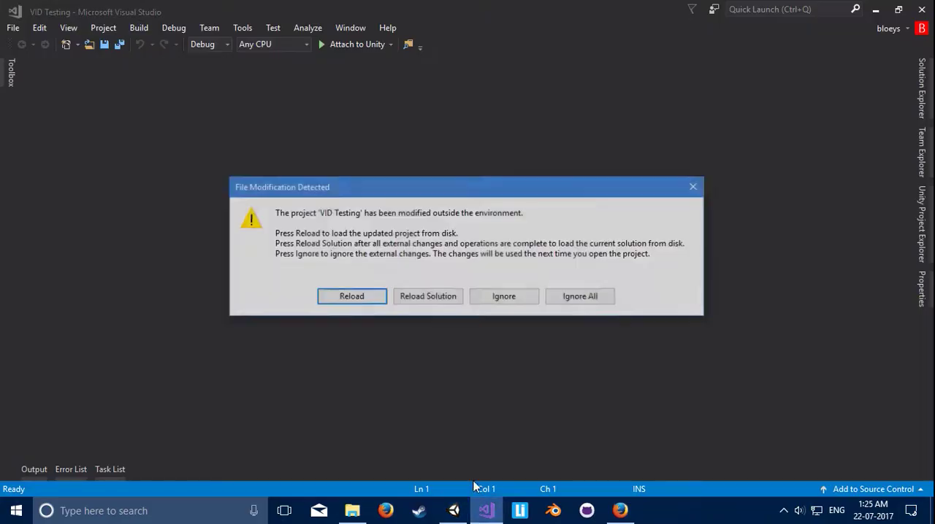
pyautogui.click(439, 301)
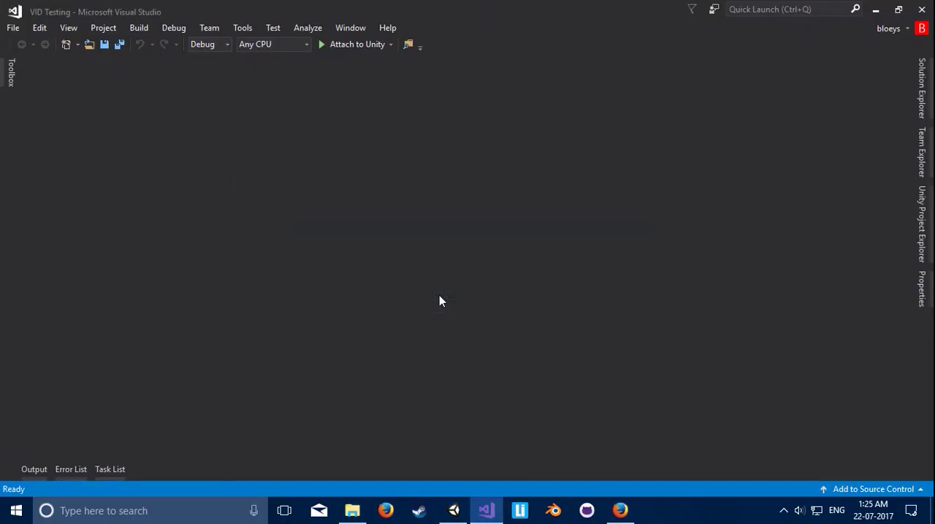
pyautogui.click(922, 289)
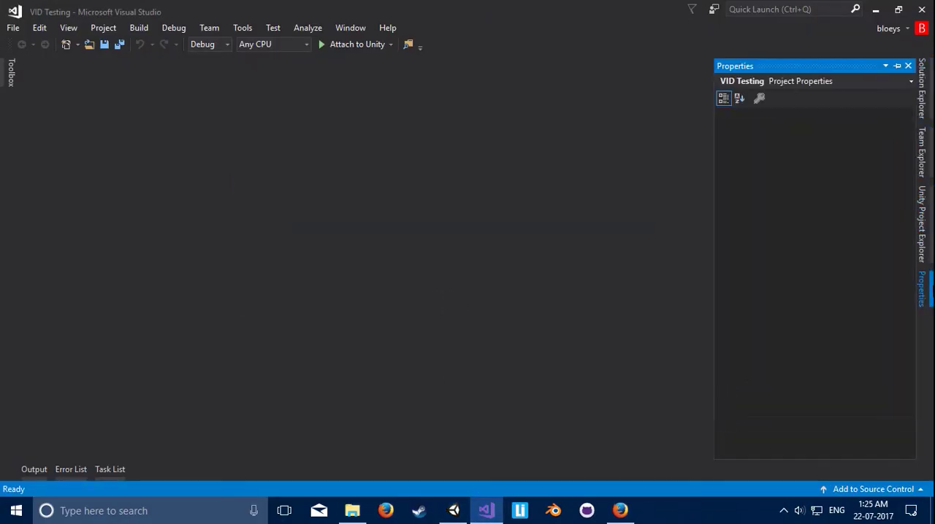
pyautogui.click(933, 196)
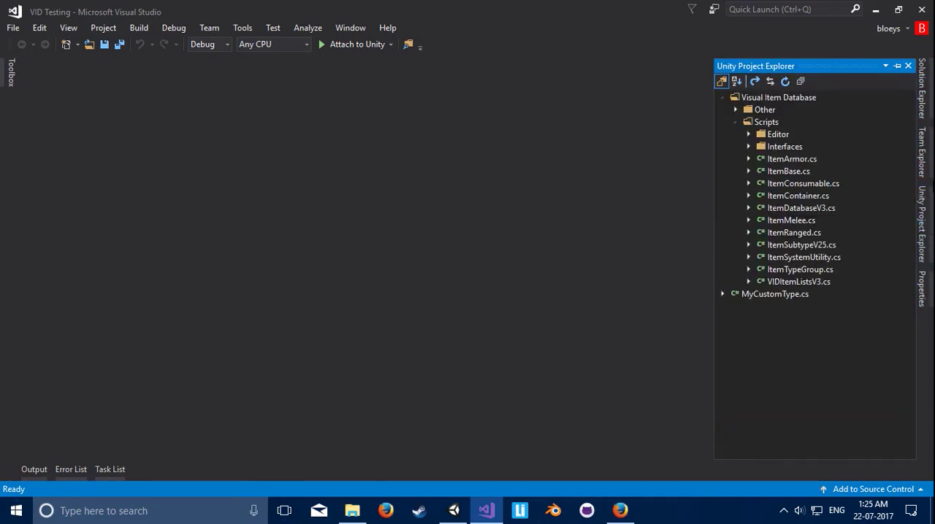
pyautogui.doubleClick(767, 295)
# Step: Save the script and delete the Start and Update methods with their comments from the MyCustomType class
pyautogui.click(405, 260)
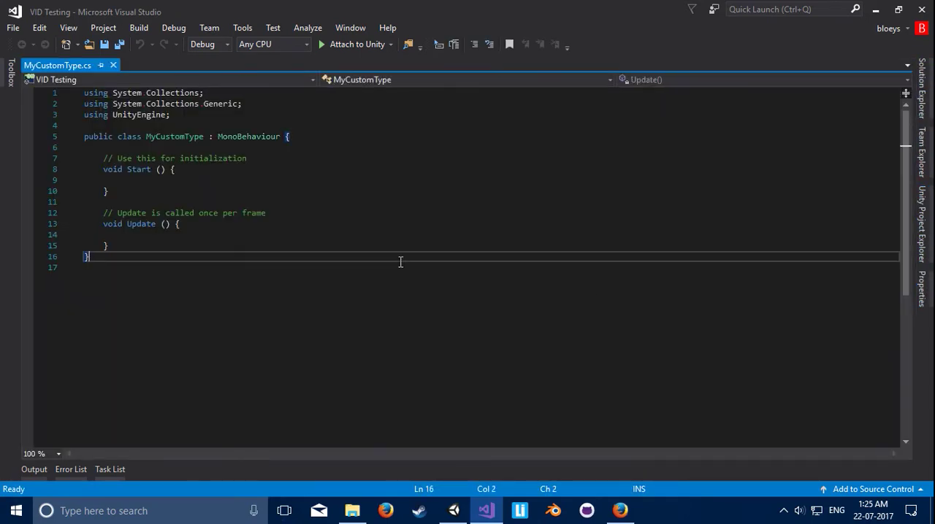
pyautogui.hotkey('ctrl', 's')
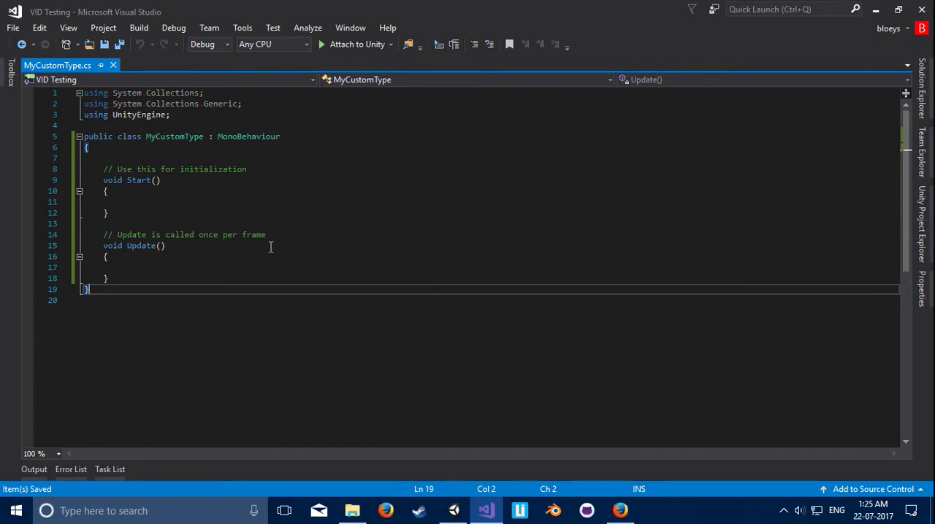
pyautogui.click(180, 310)
pyautogui.moveTo(153, 278); pyautogui.dragTo(169, 152)
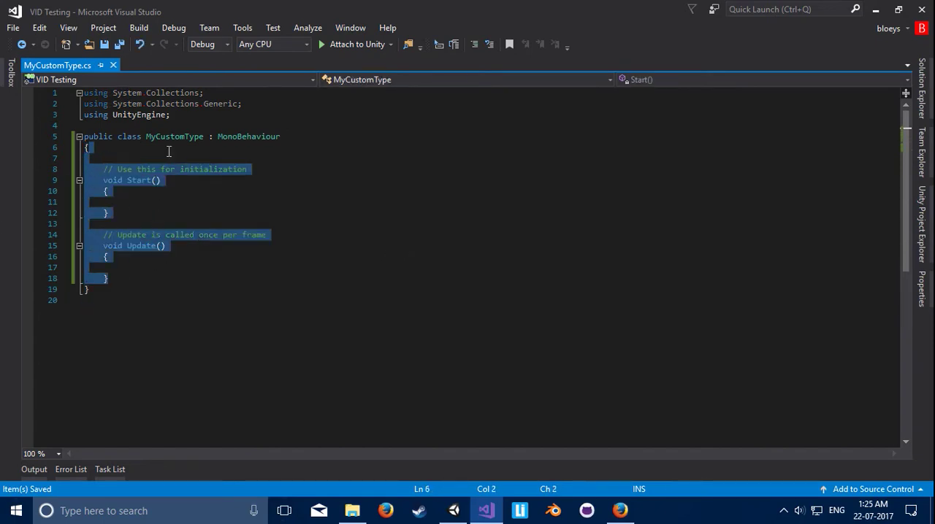
pyautogui.press('Delete')
pyautogui.press('Down')
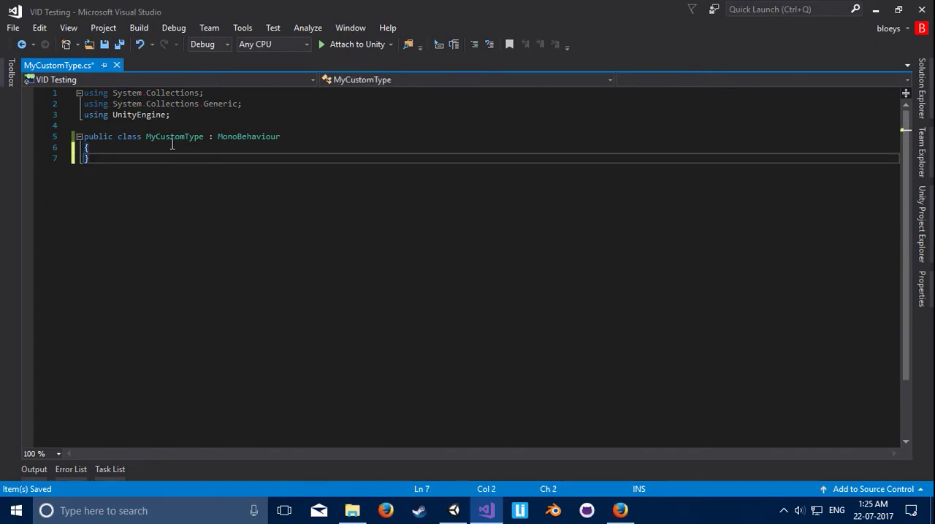
# Step: Remove the System.Collections and System.Collections.Generic using directives, leaving using UnityEngine on the first line
pyautogui.moveTo(265, 104); pyautogui.dragTo(26, 84)
pyautogui.press('Delete')
pyautogui.press('Delete')
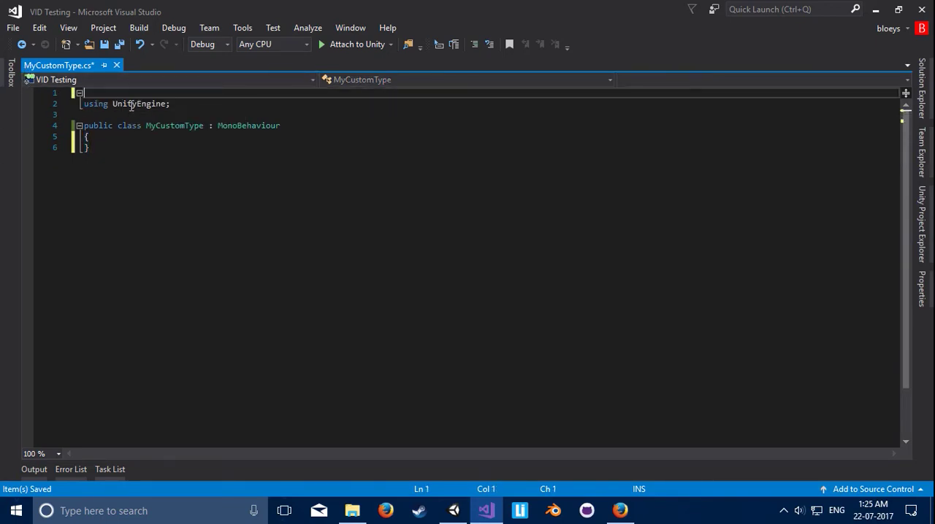
pyautogui.click(114, 104)
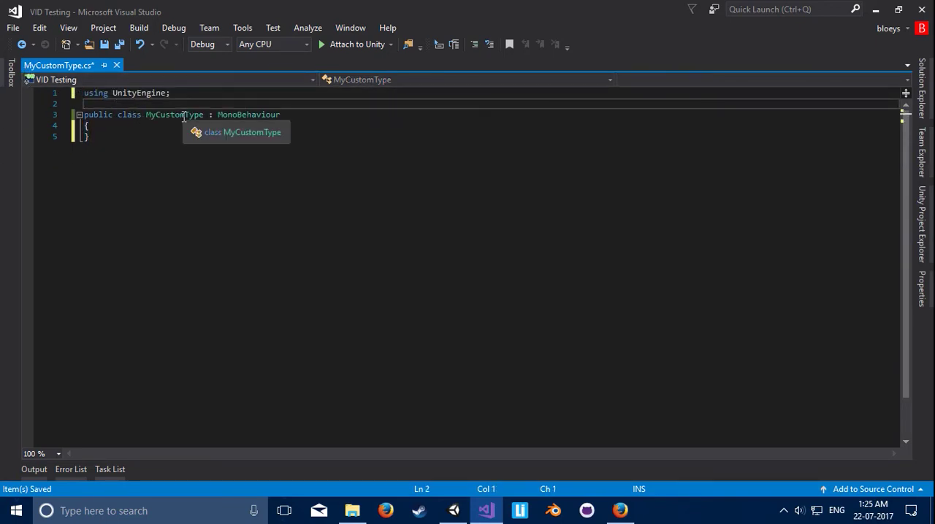
# Step: Add a using directive for ItemSystem and change the base class of MyCustomType from MonoBehaviour to ItemBase
pyautogui.write('us')
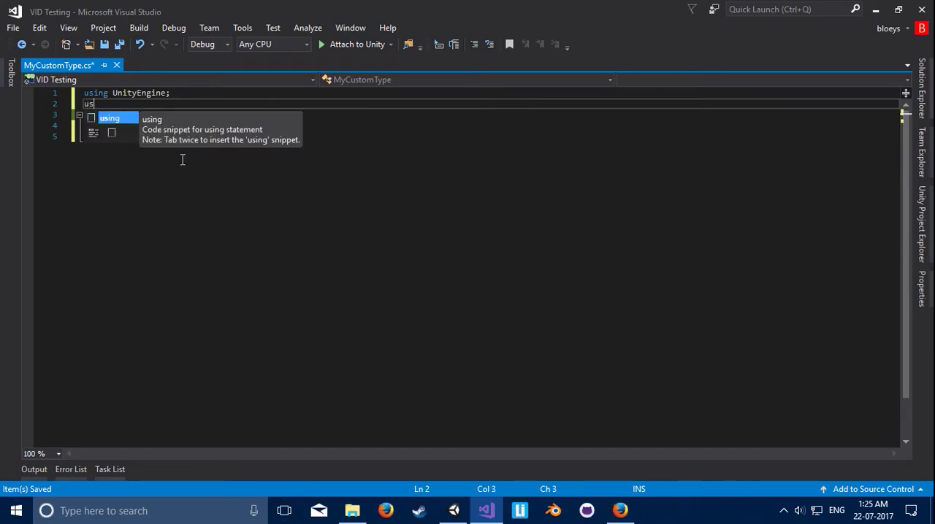
pyautogui.press('Tab')
pyautogui.keyDown('ctrl'); pyautogui.scroll(2, 188, 156); pyautogui.keyUp('ctrl')
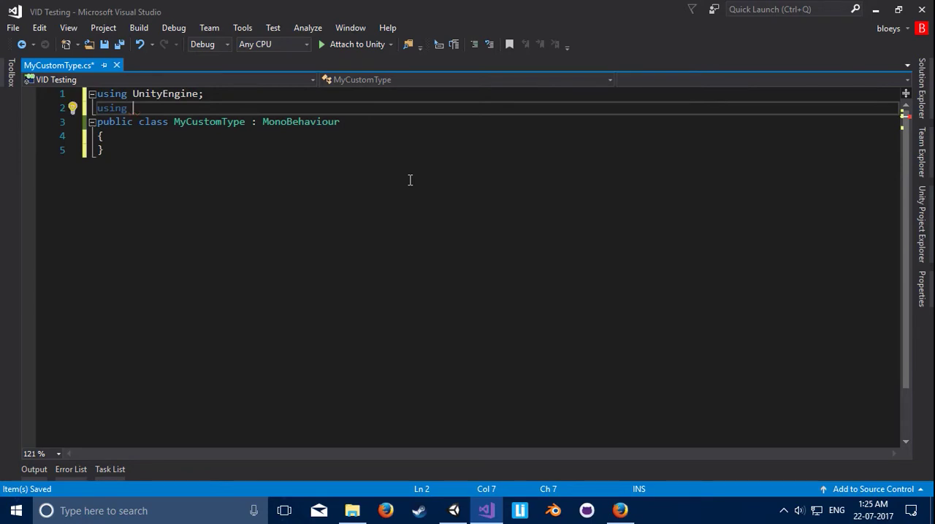
pyautogui.write('item')
pyautogui.press('Tab')
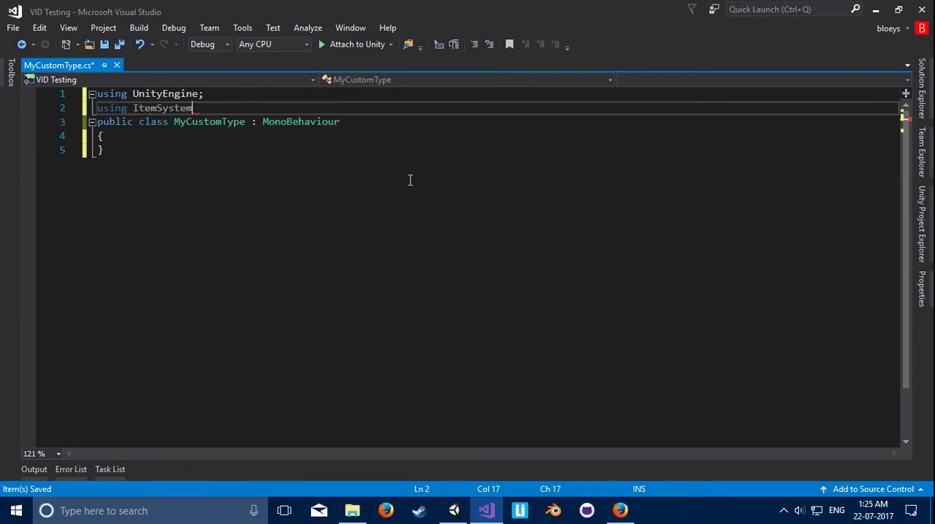
pyautogui.write(';')
pyautogui.press('Return')
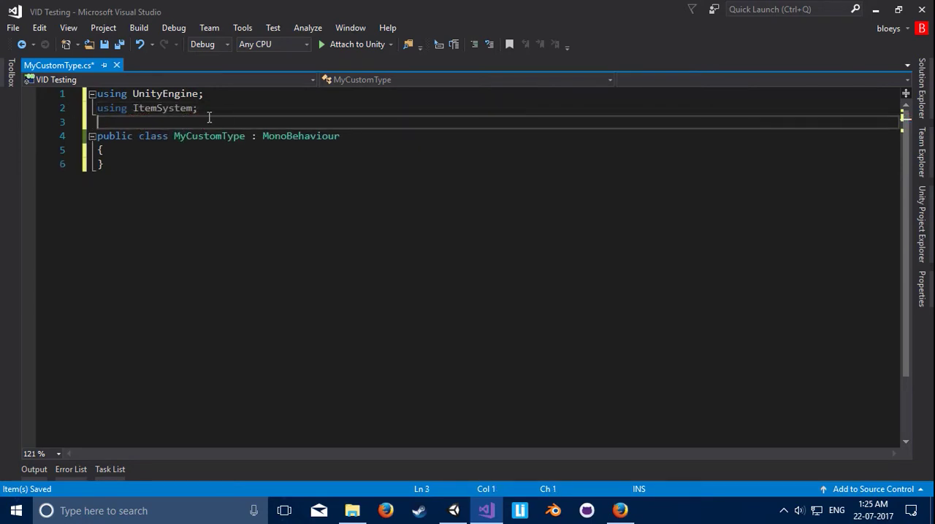
pyautogui.doubleClick(299, 136)
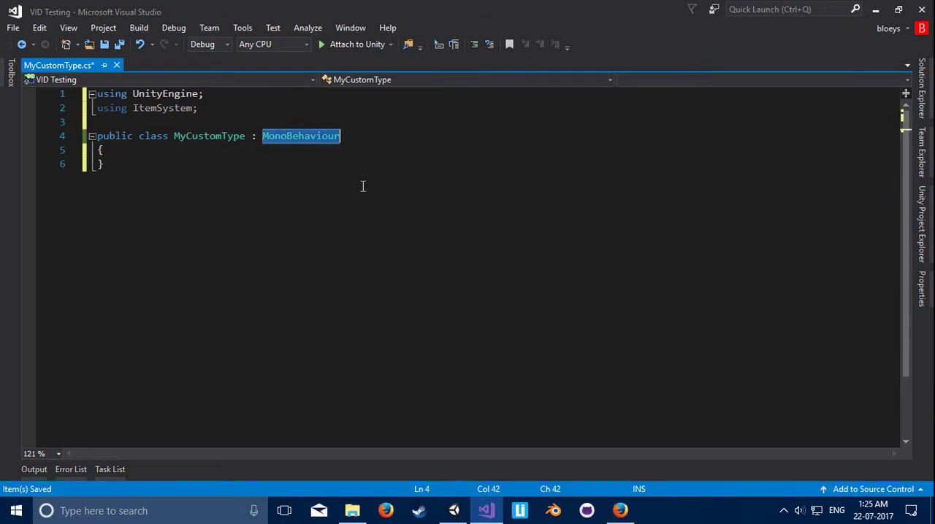
pyautogui.write('ItemBase')
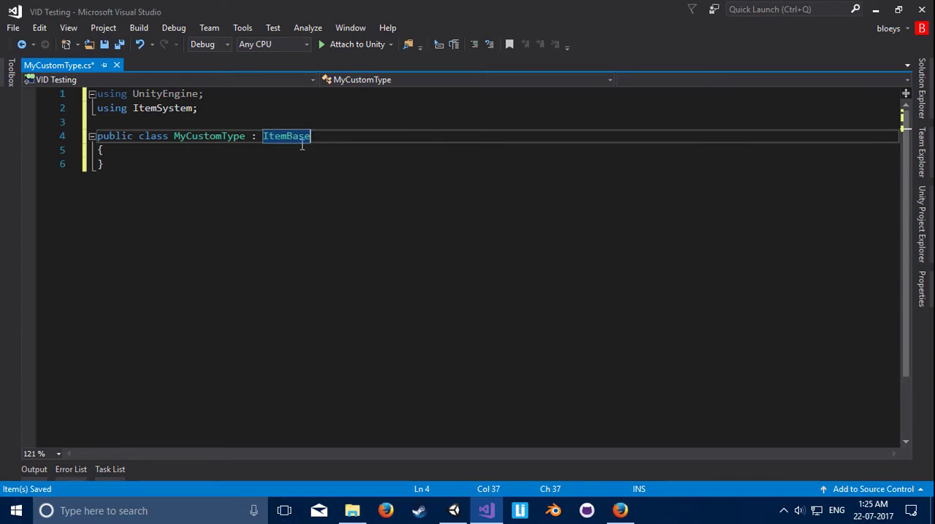
# Step: Add a [System.Serializable] attribute on its own line above the MyCustomType class, save the script and switch to Unity
pyautogui.click(278, 150)
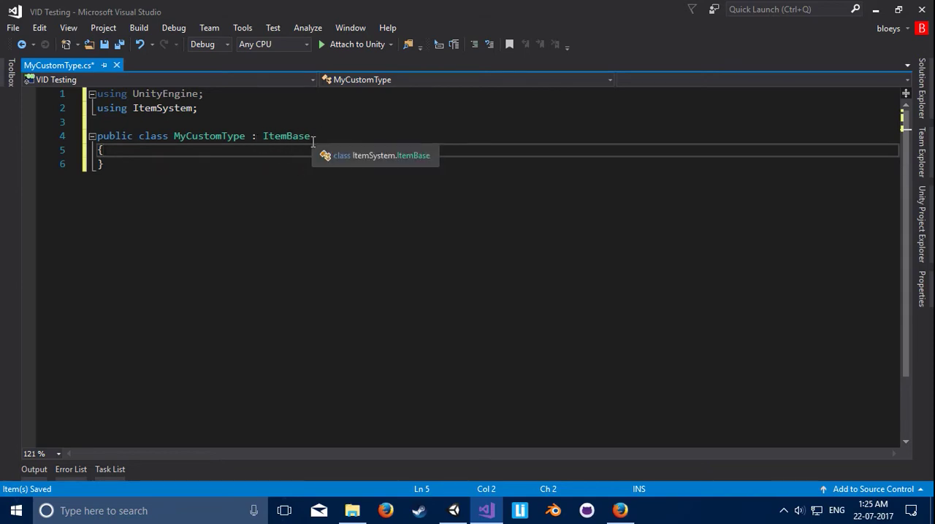
pyautogui.click(120, 44)
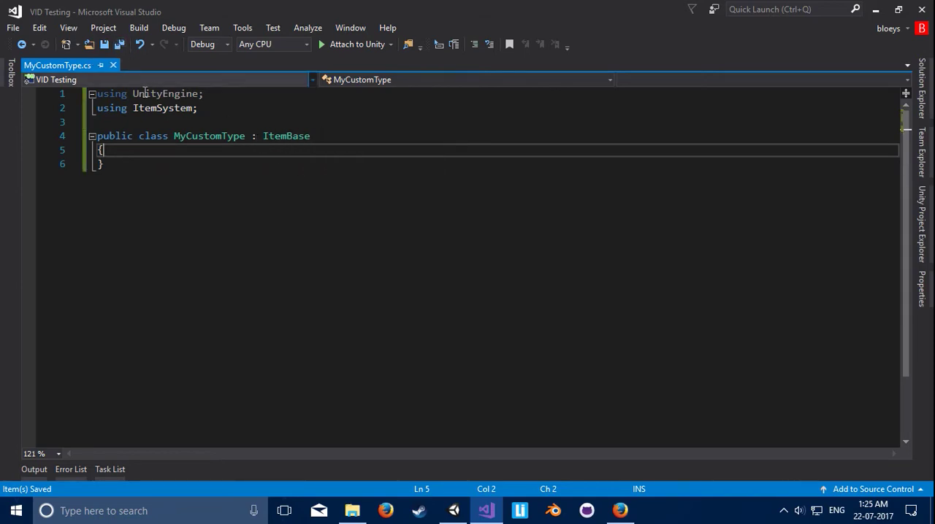
pyautogui.click(201, 122)
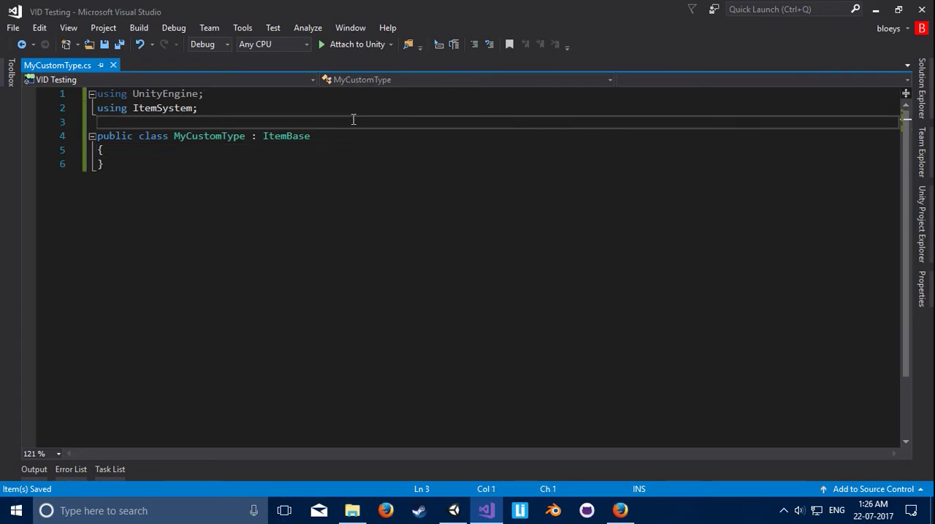
pyautogui.press('Return')
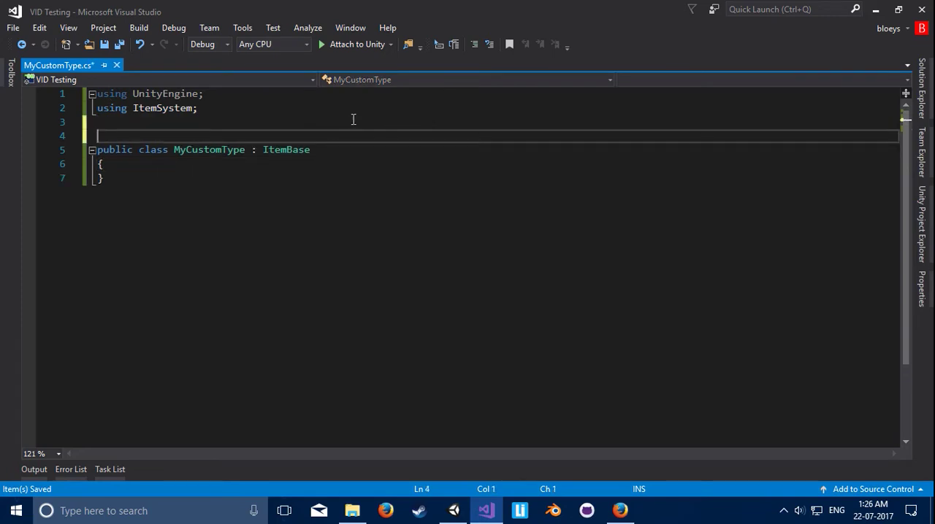
pyautogui.write('[sy')
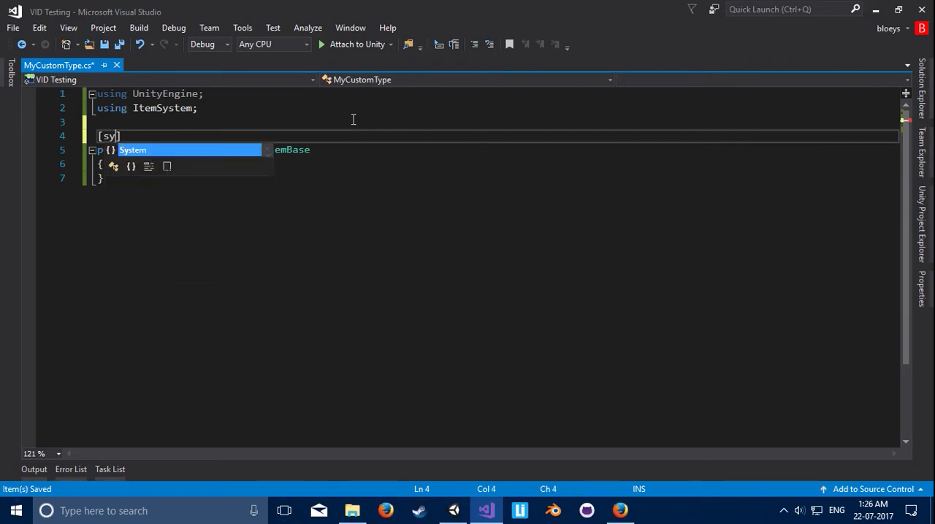
pyautogui.write('s.ser')
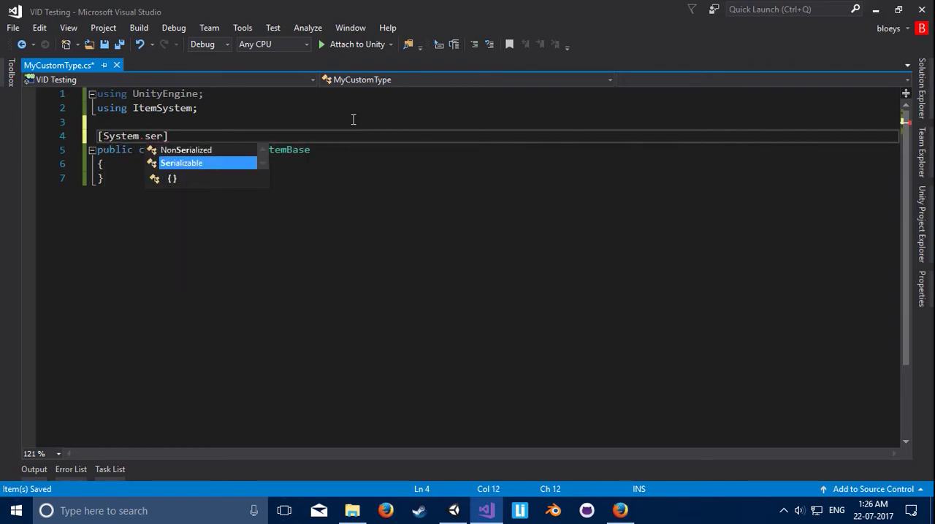
pyautogui.press('Tab')
pyautogui.hotkey('ctrl', 's')
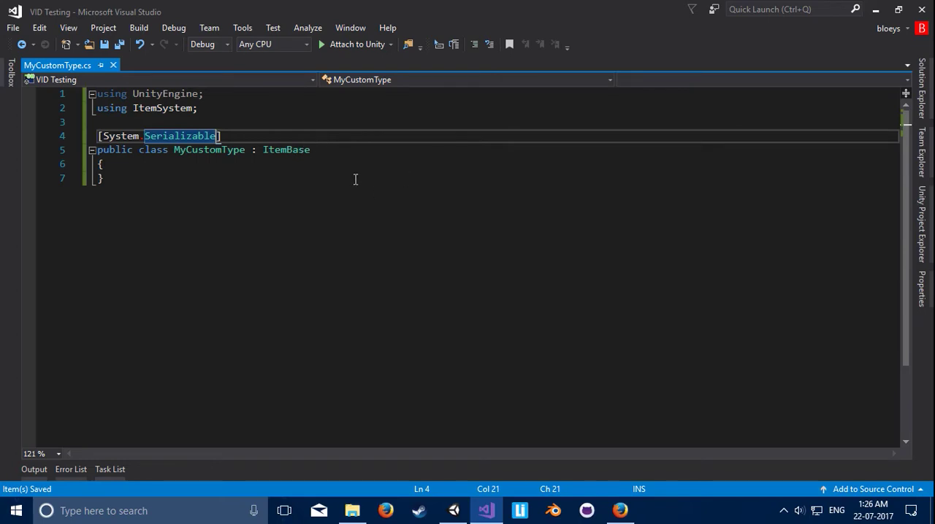
pyautogui.click(354, 179)
pyautogui.click(346, 164)
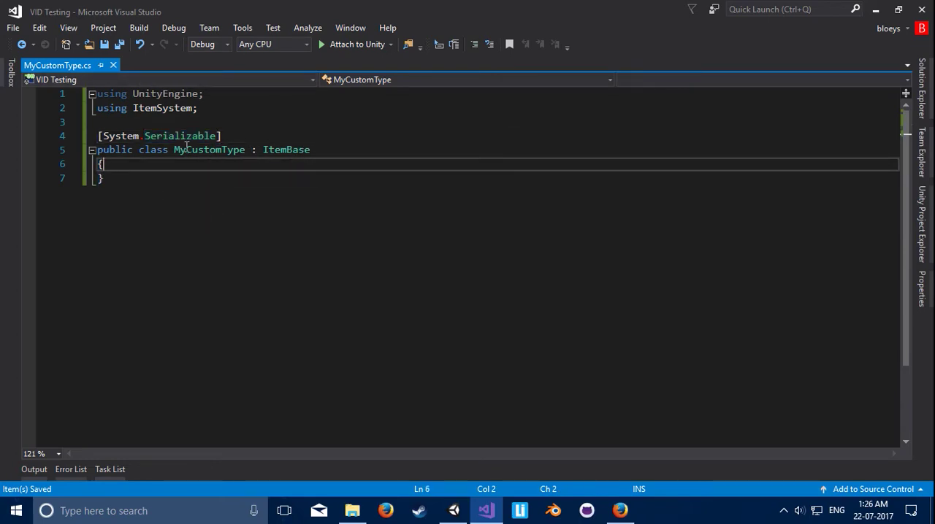
pyautogui.click(454, 510)
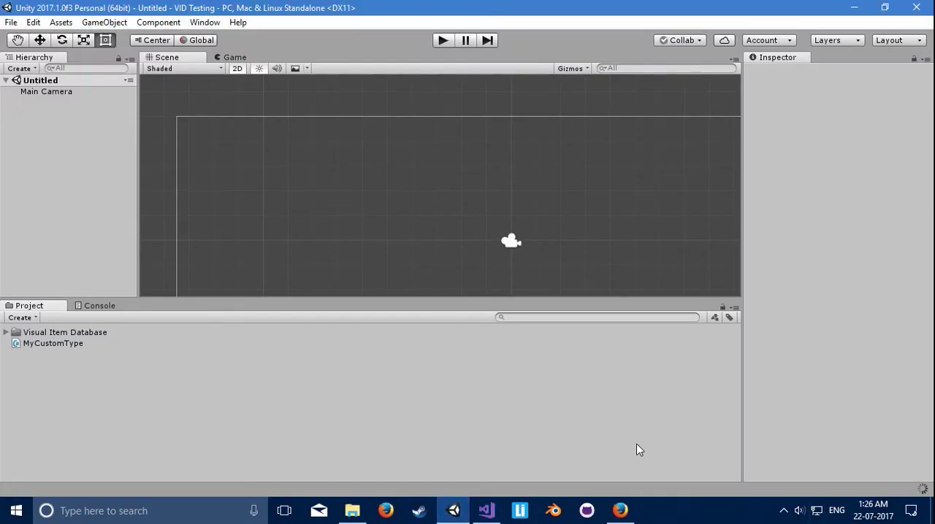
pyautogui.click(66, 25)
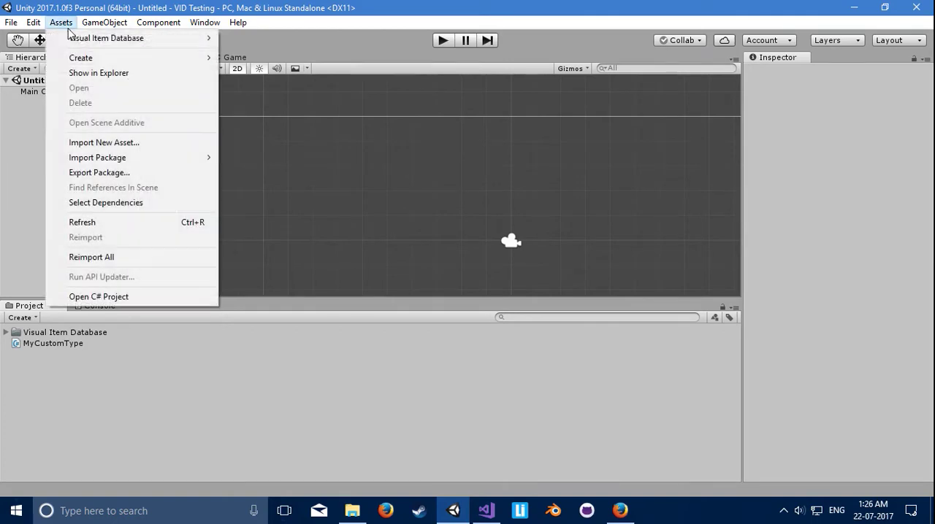
pyautogui.moveTo(76, 38)
pyautogui.click(317, 37)
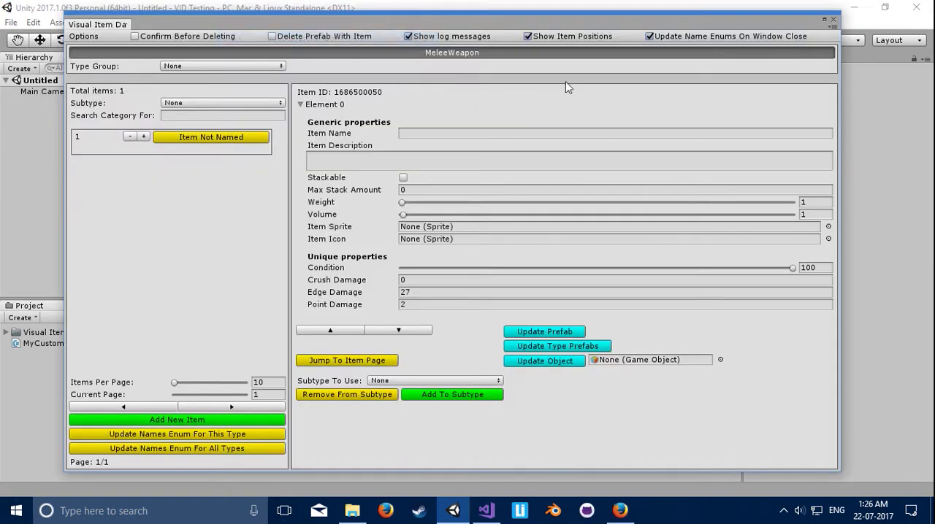
pyautogui.click(833, 19)
# Step: Open the item type window and try to add a new type named My Type using the class file MyCustomType.cs
pyautogui.click(62, 22)
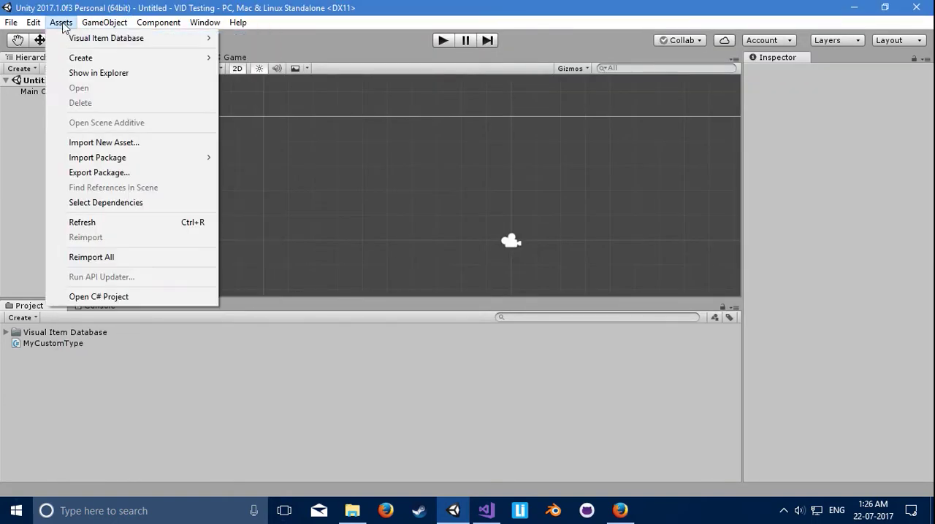
pyautogui.moveTo(63, 37)
pyautogui.click(322, 57)
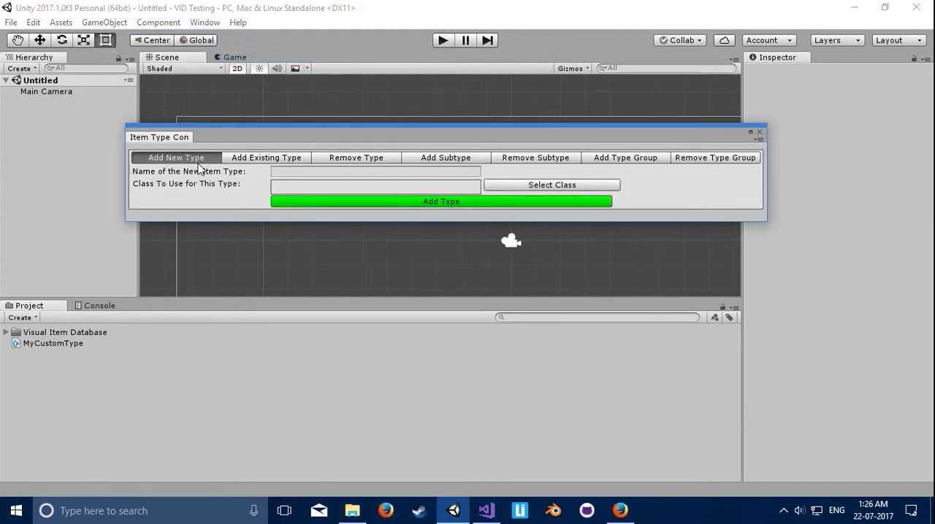
pyautogui.click(316, 173)
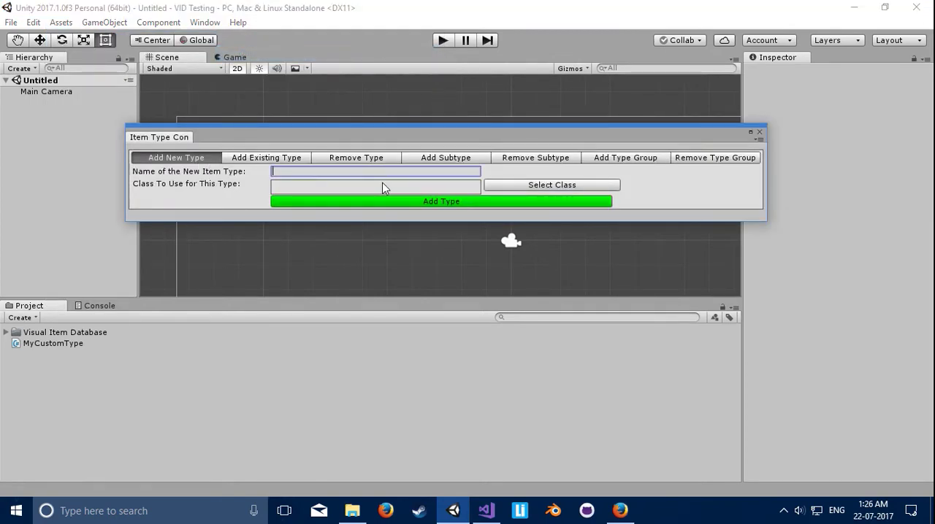
pyautogui.write('My Type')
pyautogui.click(505, 189)
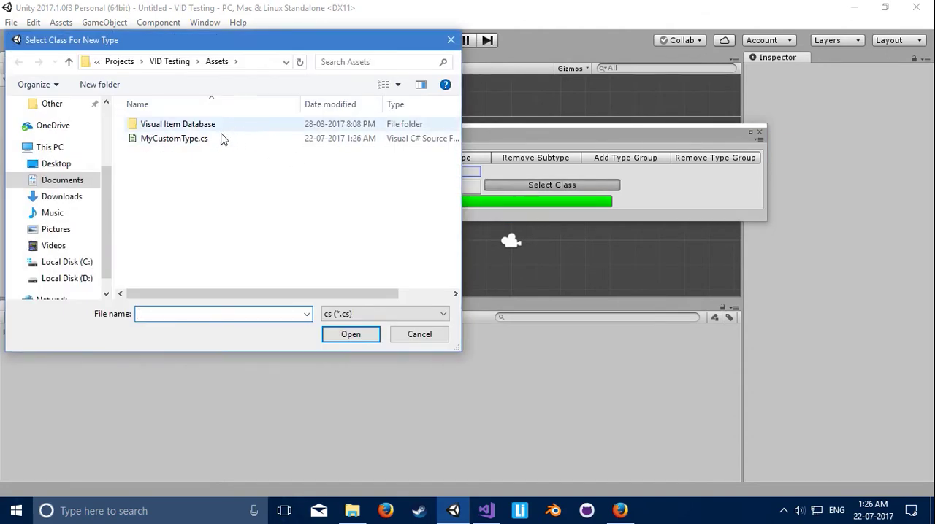
pyautogui.doubleClick(199, 139)
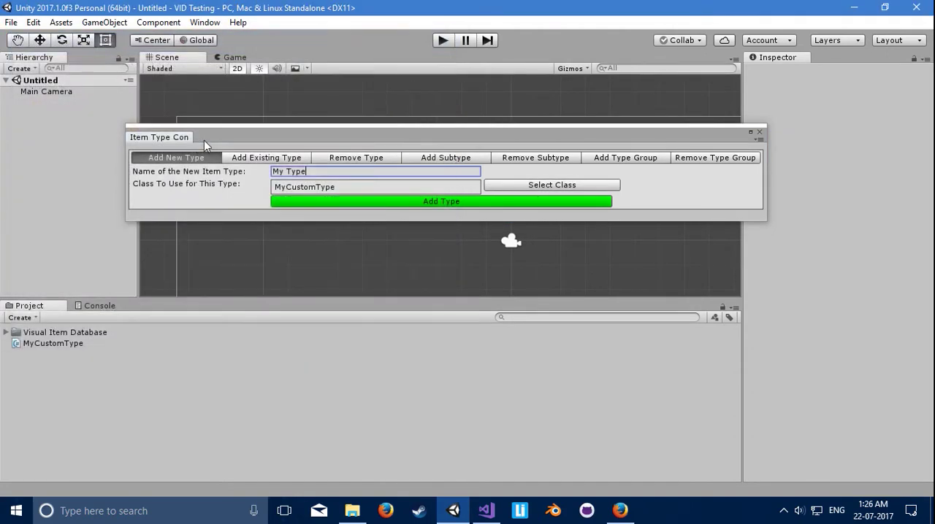
pyautogui.click(373, 198)
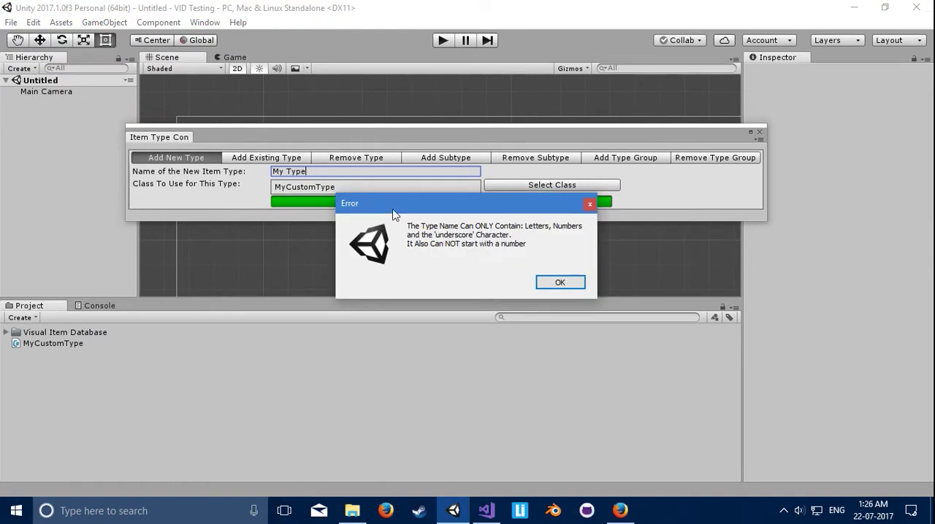
pyautogui.click(559, 284)
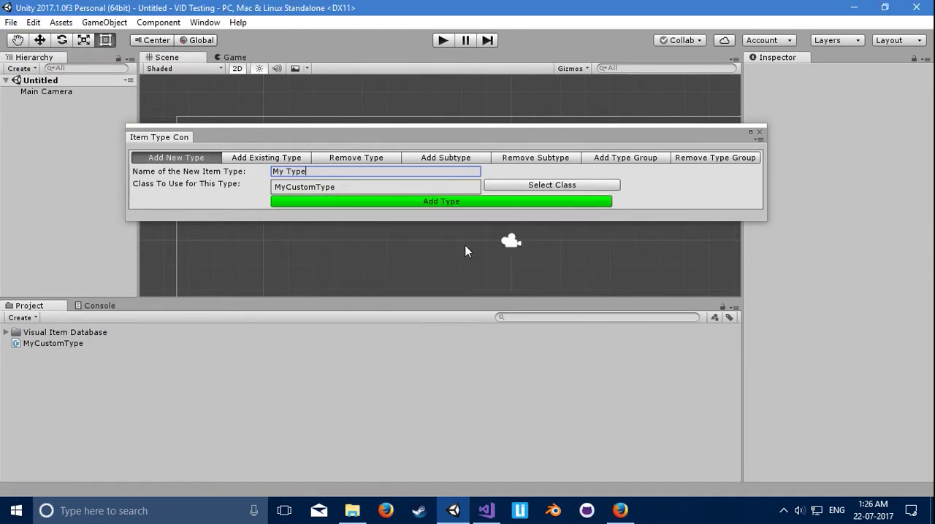
# Step: Change the new type's name to My_Type, add the type and close the item type window
pyautogui.moveTo(285, 173); pyautogui.dragTo(289, 173)
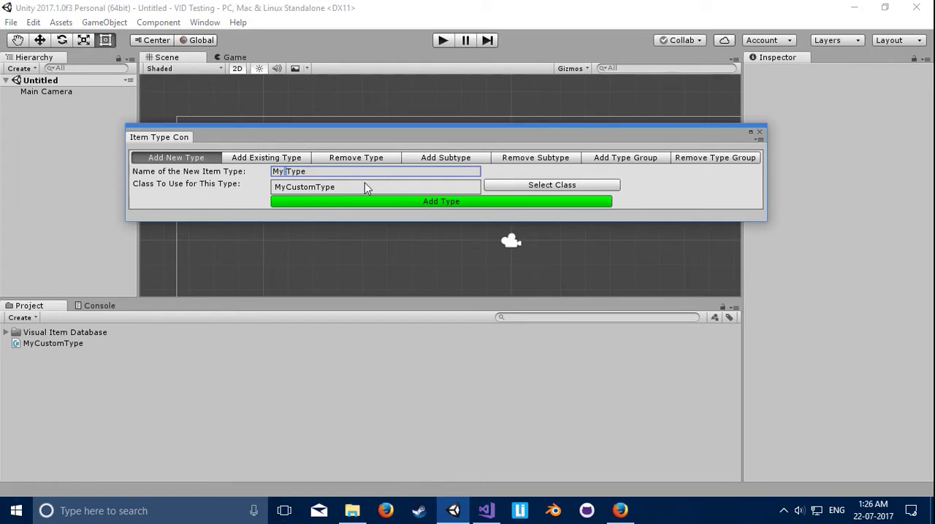
pyautogui.write('_')
pyautogui.click(343, 205)
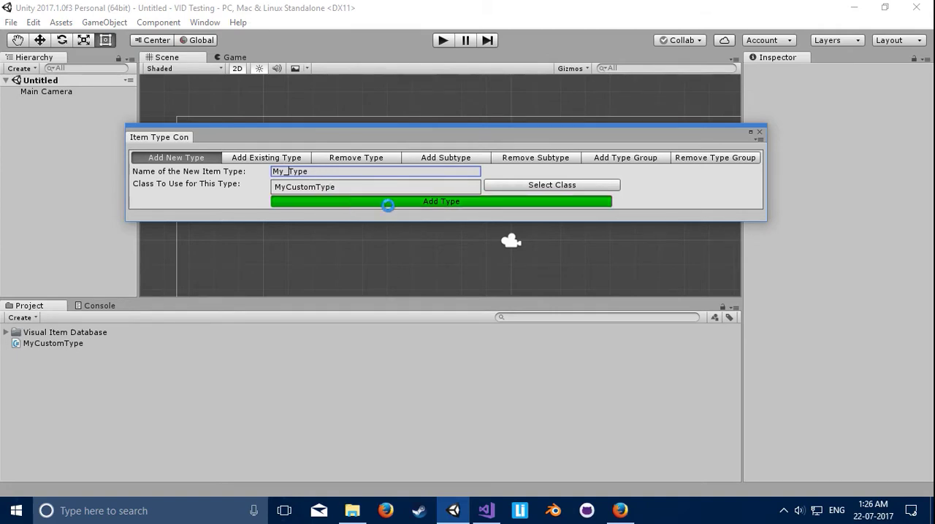
pyautogui.click(759, 132)
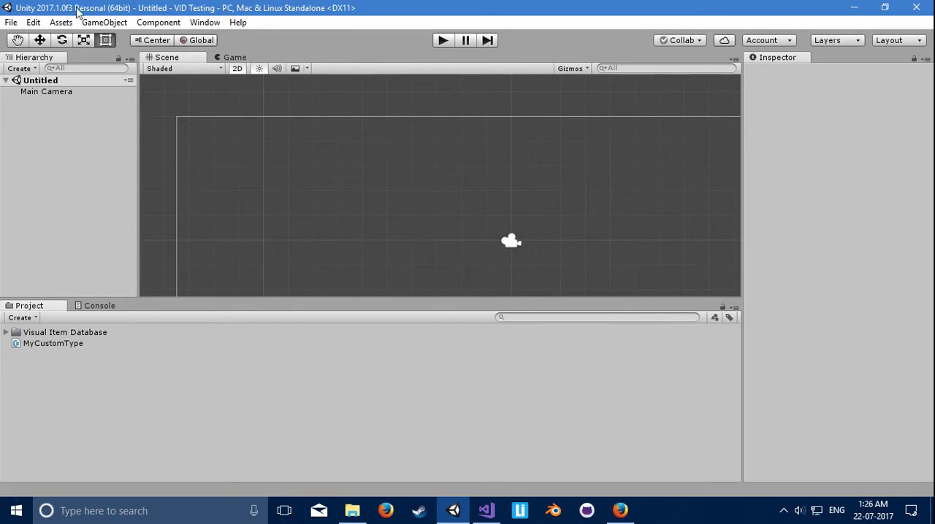
# Step: Open the Visual Item Database and add a new item under the My_Type category
pyautogui.click(61, 22)
pyautogui.moveTo(81, 38)
pyautogui.click(268, 38)
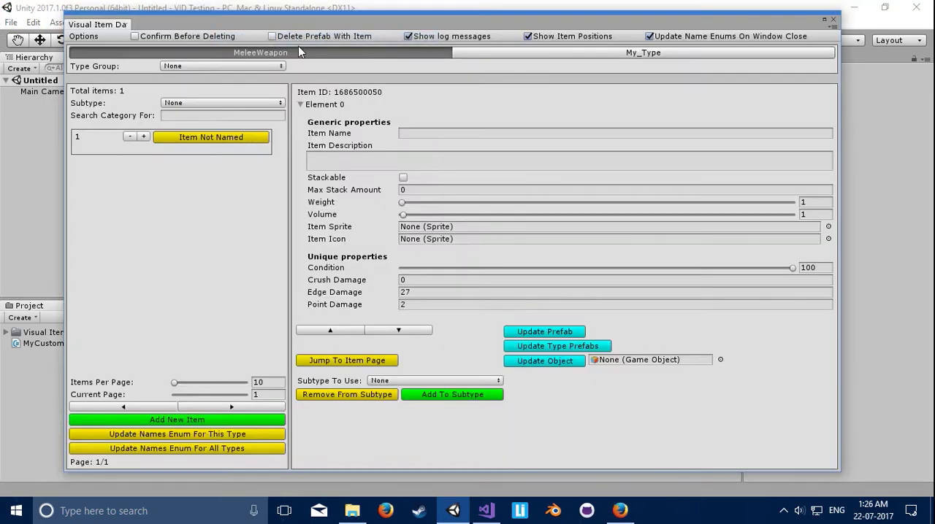
pyautogui.click(634, 56)
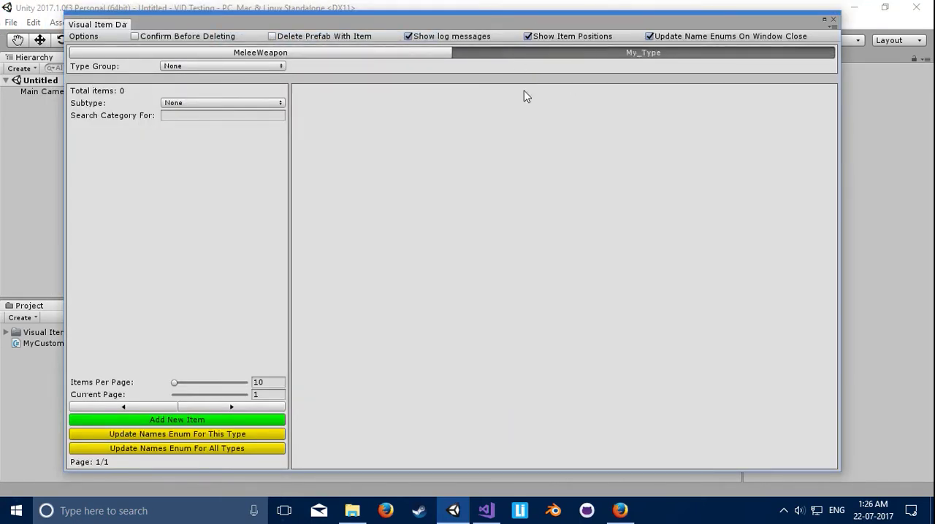
pyautogui.click(200, 421)
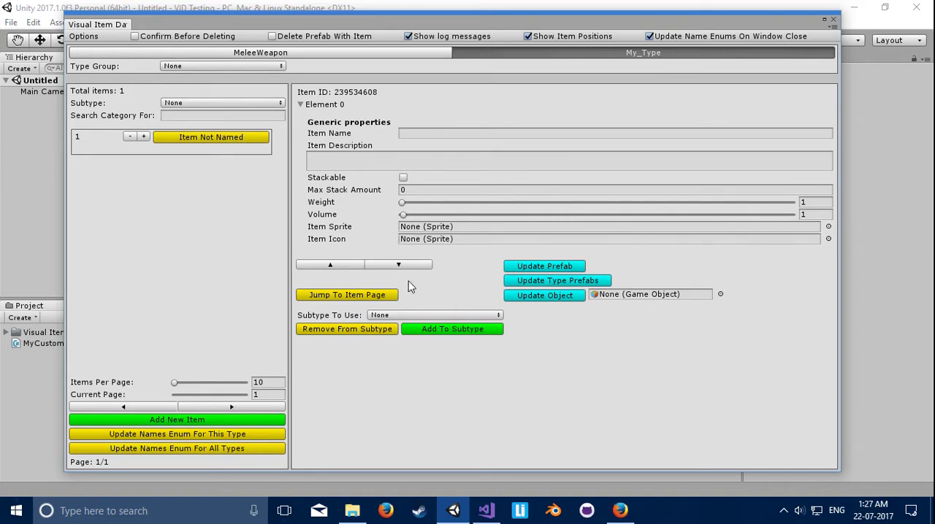
# Step: Set the MeleeWeapon item's Crush Damage to 31 and Condition to 68, and return to the My_Type category
pyautogui.click(308, 54)
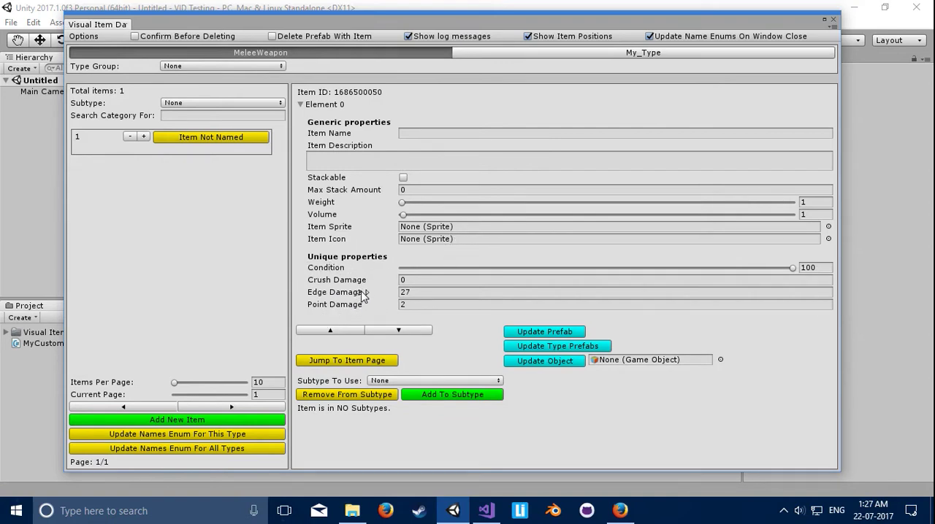
pyautogui.moveTo(358, 282); pyautogui.dragTo(381, 282)
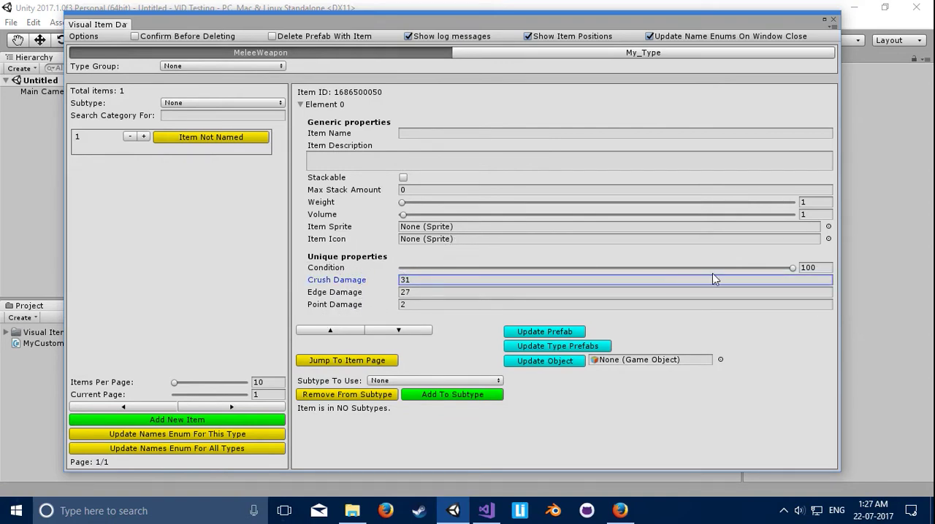
pyautogui.moveTo(683, 268)
pyautogui.mouseDown()
pyautogui.moveTo(622, 270)
pyautogui.moveTo(666, 268)
pyautogui.mouseUp()
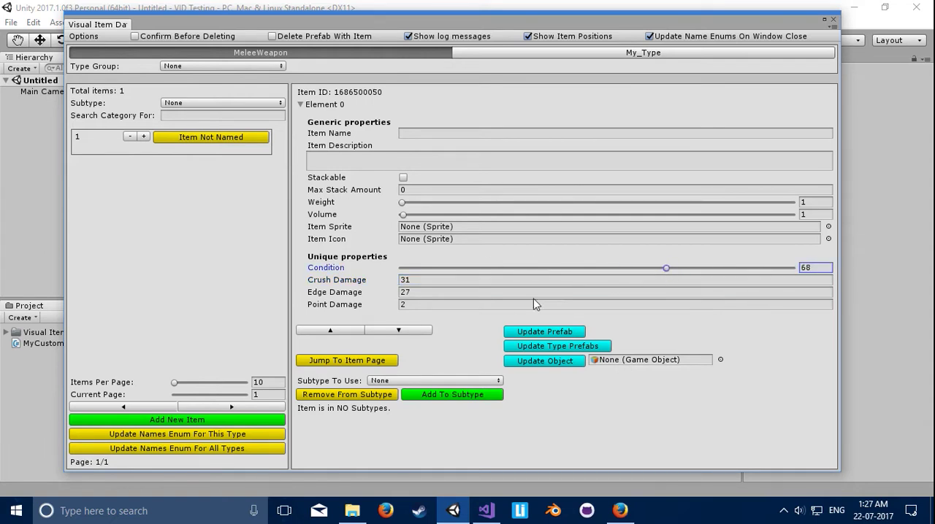
pyautogui.click(551, 54)
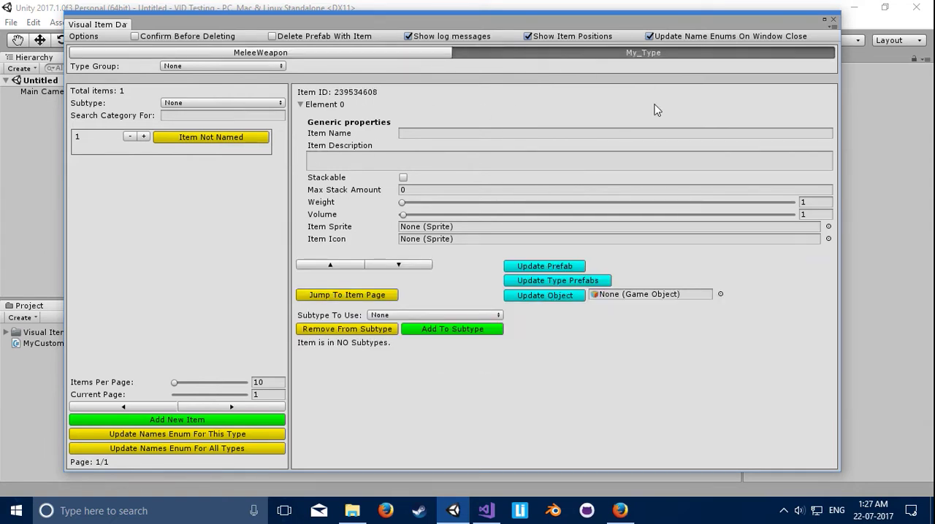
# Step: Switch to Visual Studio and declare a public float field named damage inside the MyCustomType class
pyautogui.click(483, 511)
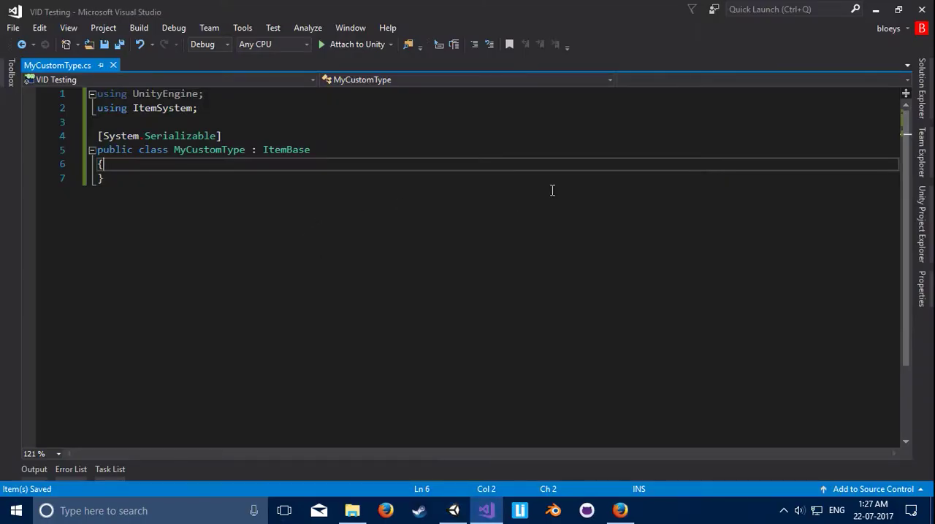
pyautogui.press('Return')
pyautogui.write('public ')
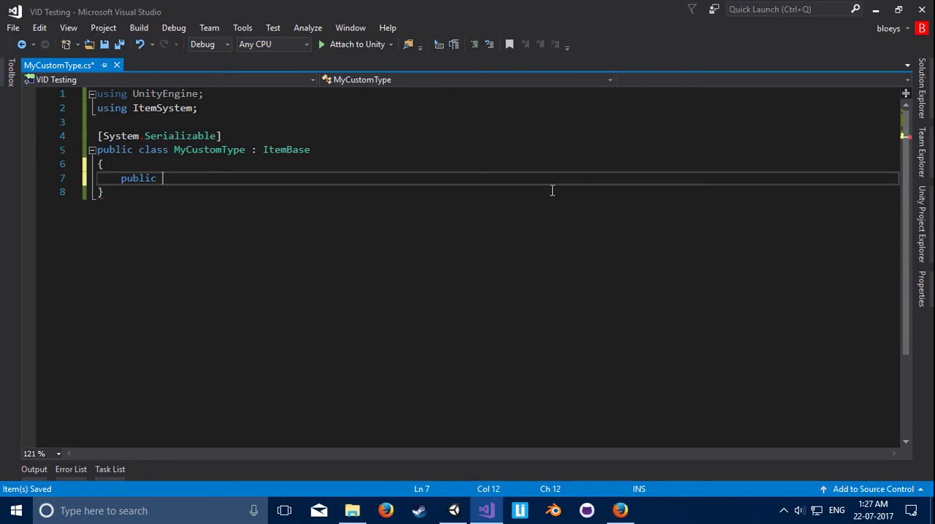
pyautogui.write('floa')
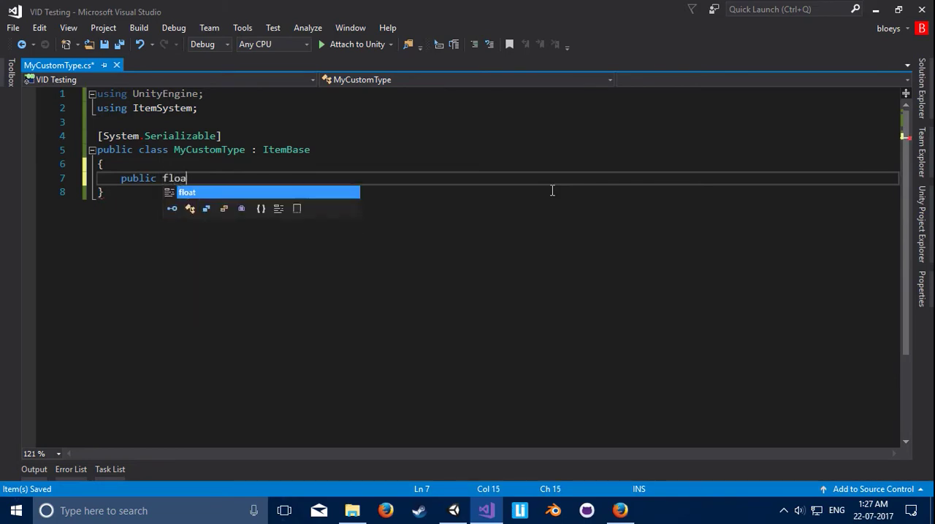
pyautogui.write('t damage;')
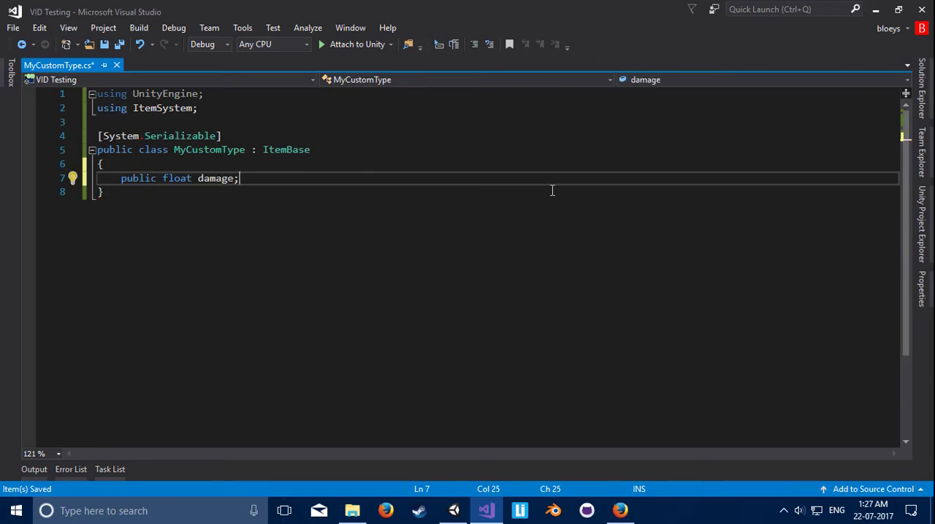
# Step: Add a [Range(1,1000)] attribute on the line above the damage field and save the script
pyautogui.hotkey('ctrl', 'Return')
pyautogui.write('[range(')
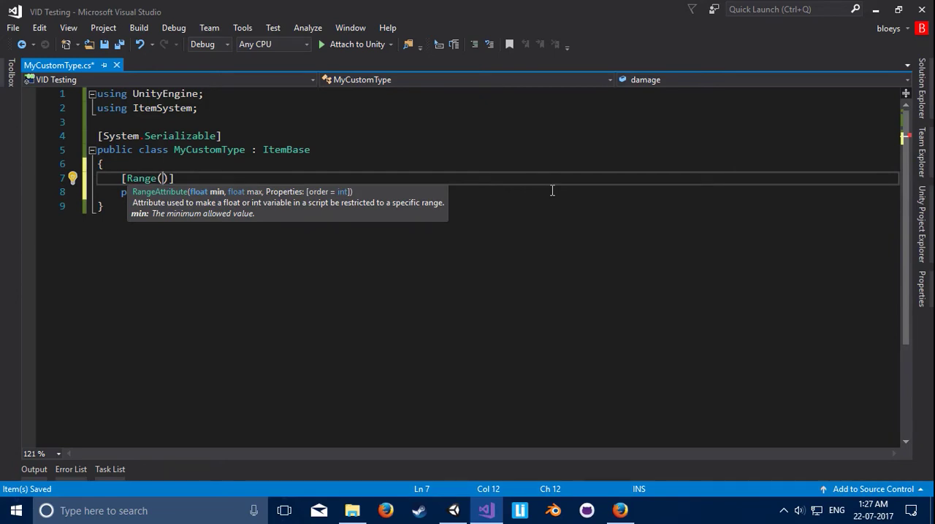
pyautogui.write('1,1000')
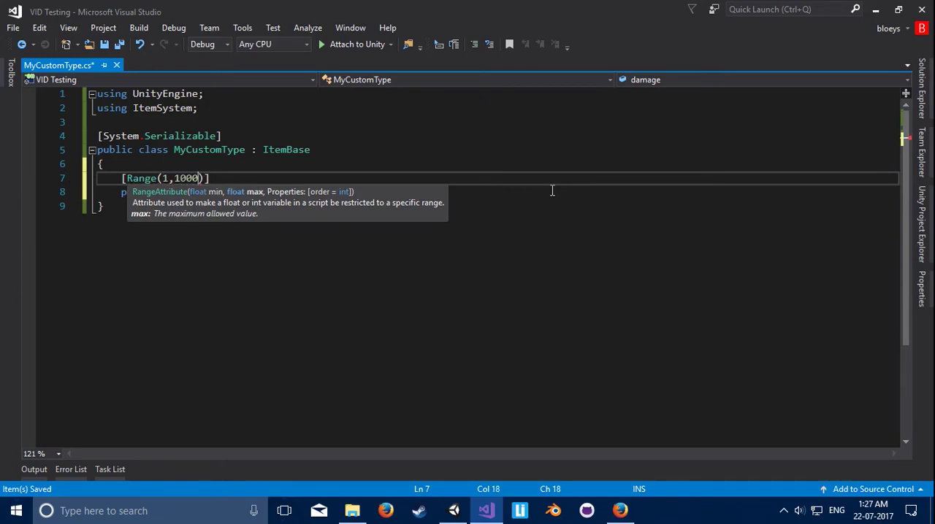
pyautogui.press('Escape')
pyautogui.click(294, 193)
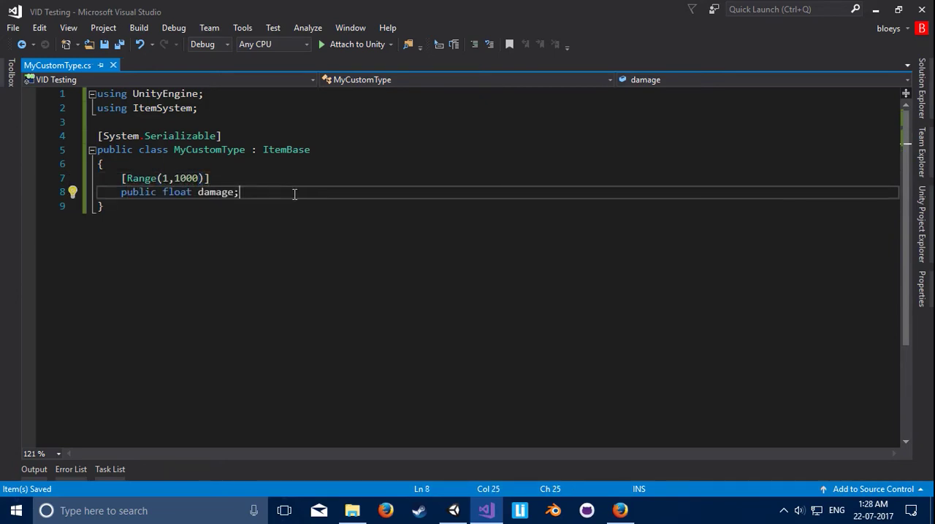
# Step: Give the damage field a default value of 50 and save the script
pyautogui.write('=50')
pyautogui.hotkey('ctrl', 's')
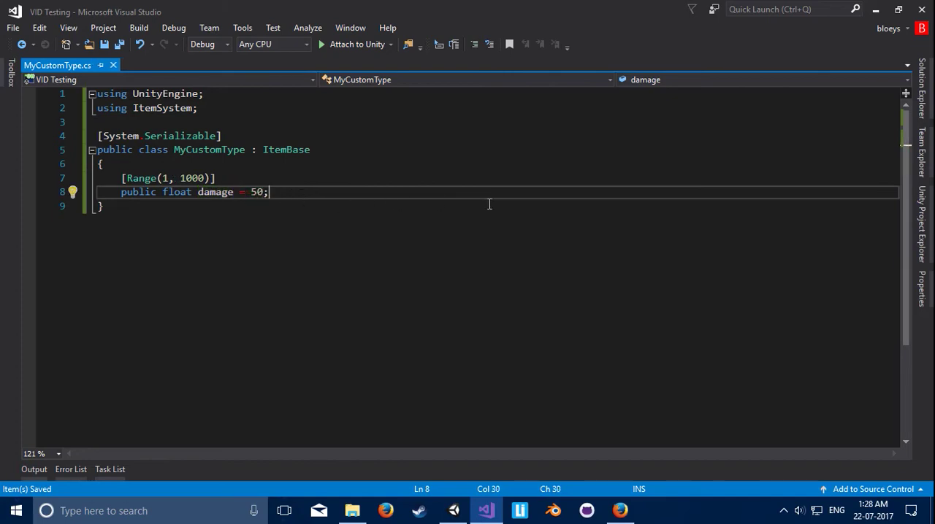
# Step: Declare a public string field called name below the damage field and save the script
pyautogui.press('Return')
pyautogui.write('public ')
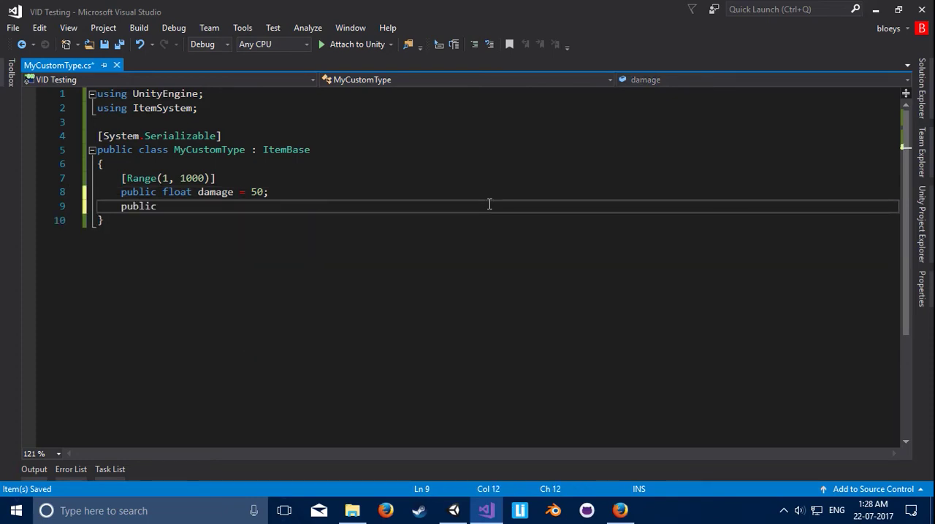
pyautogui.write('string name;')
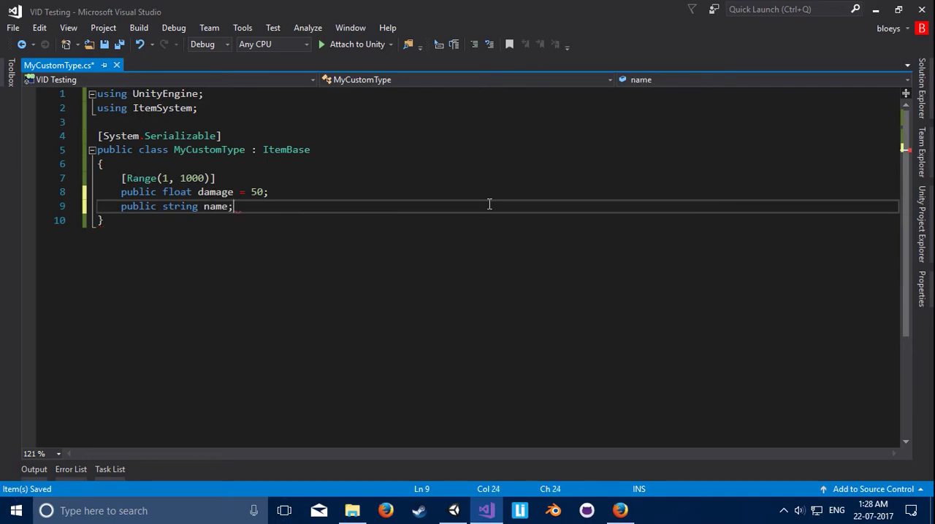
pyautogui.hotkey('ctrl', 's')
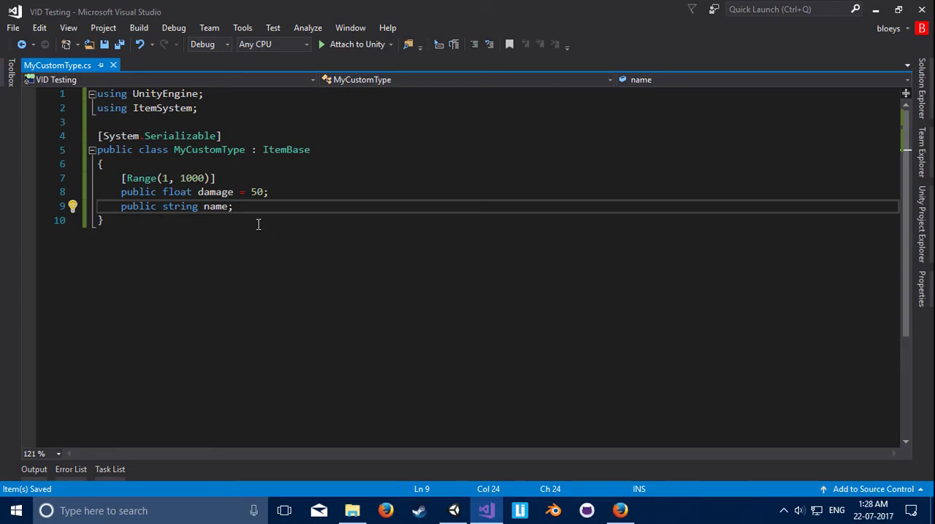
# Step: Switch to Unity and set the unnamed My_Type item's Damage to 370
pyautogui.click(454, 511)
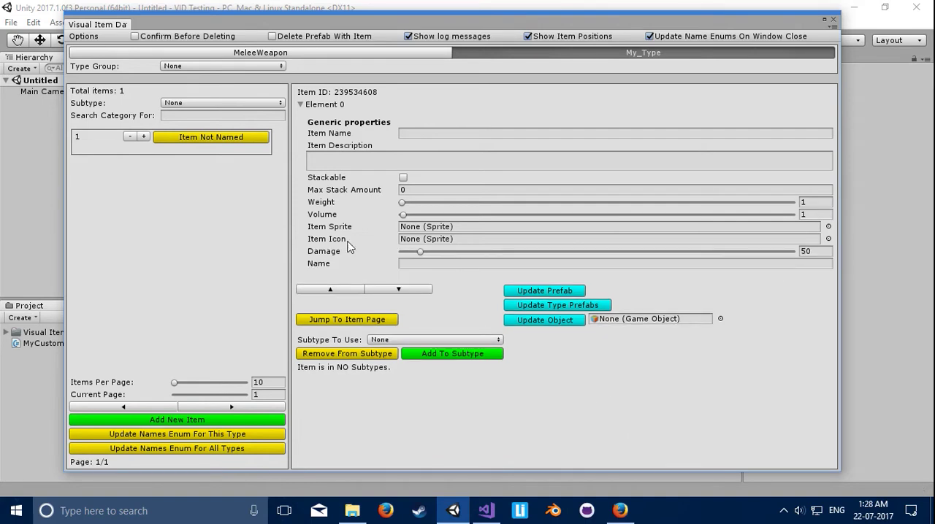
pyautogui.moveTo(326, 252); pyautogui.dragTo(357, 254)
pyautogui.moveTo(422, 253); pyautogui.dragTo(546, 264)
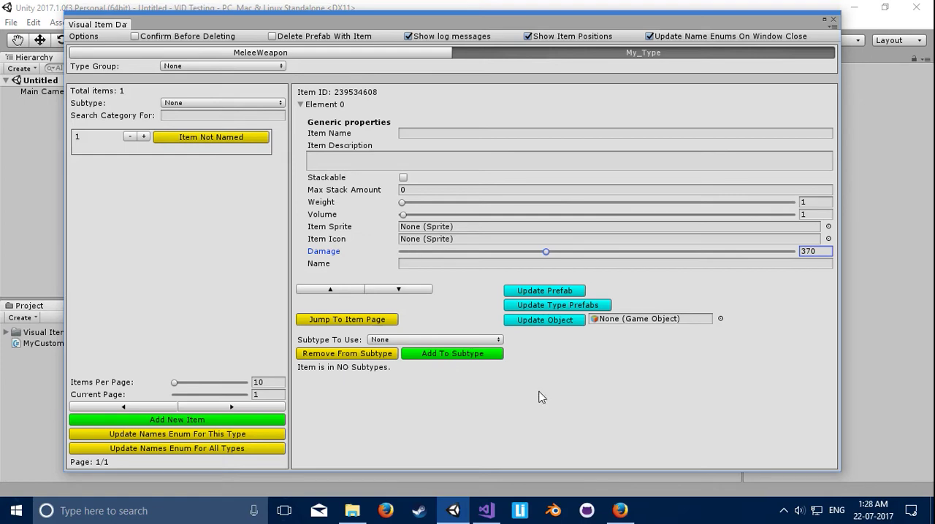
# Step: Switch to Visual Studio, add a [Header("Unique Properties")] attribute above the Range attribute in MyCustomType, and save the script
pyautogui.click(486, 510)
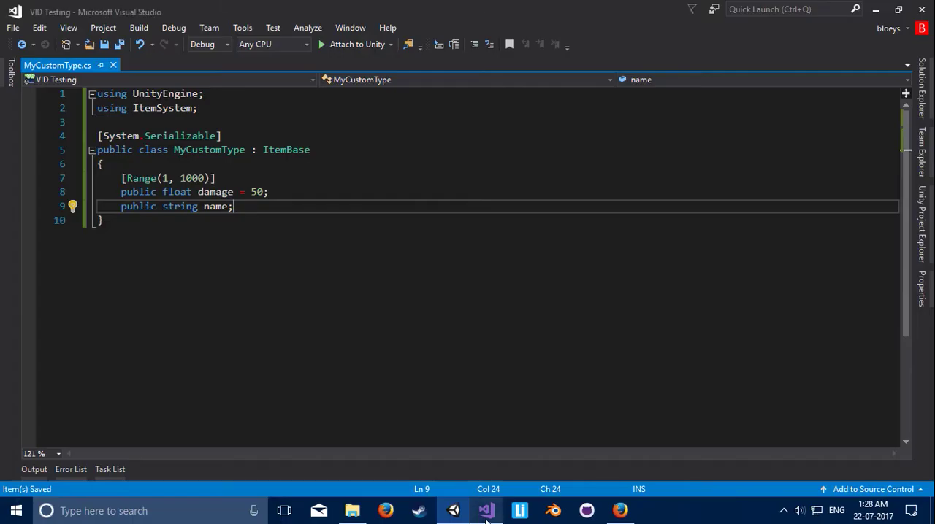
pyautogui.click(208, 164)
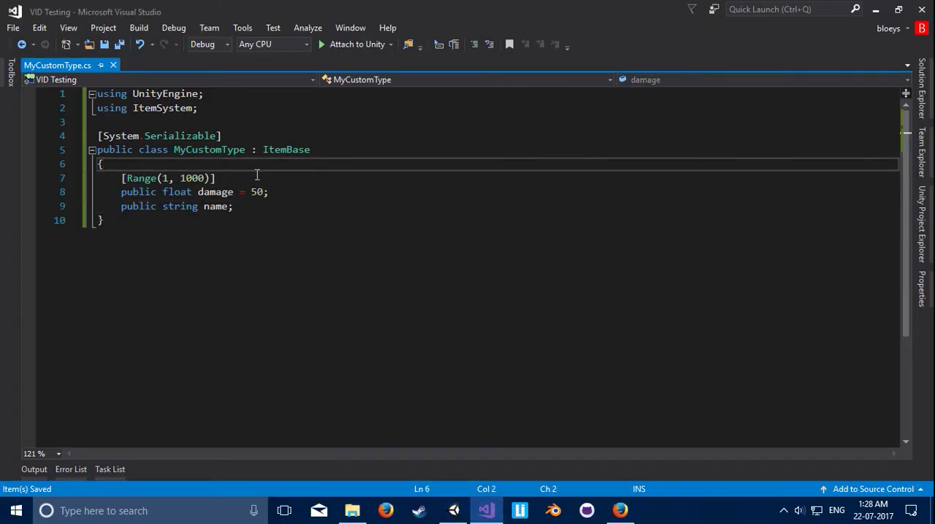
pyautogui.click(125, 178)
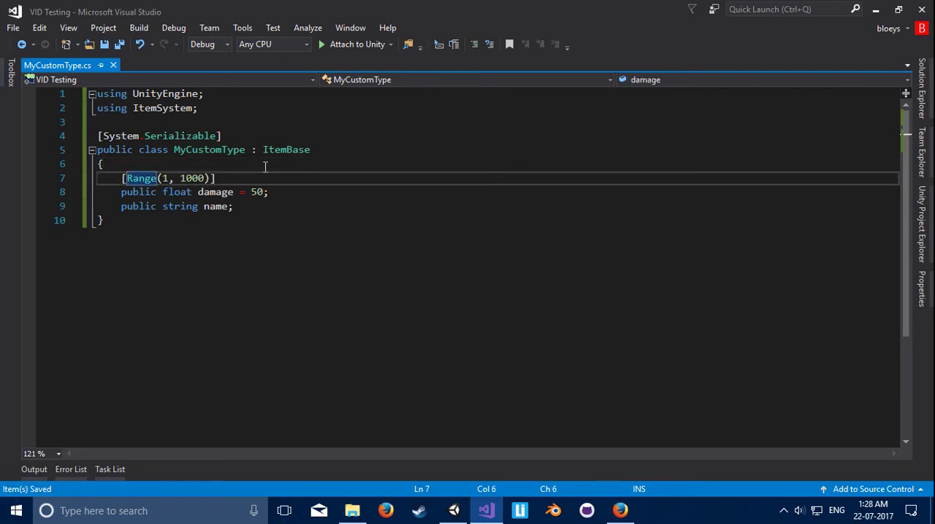
pyautogui.click(267, 165)
pyautogui.press('Return')
pyautogui.write('[hea')
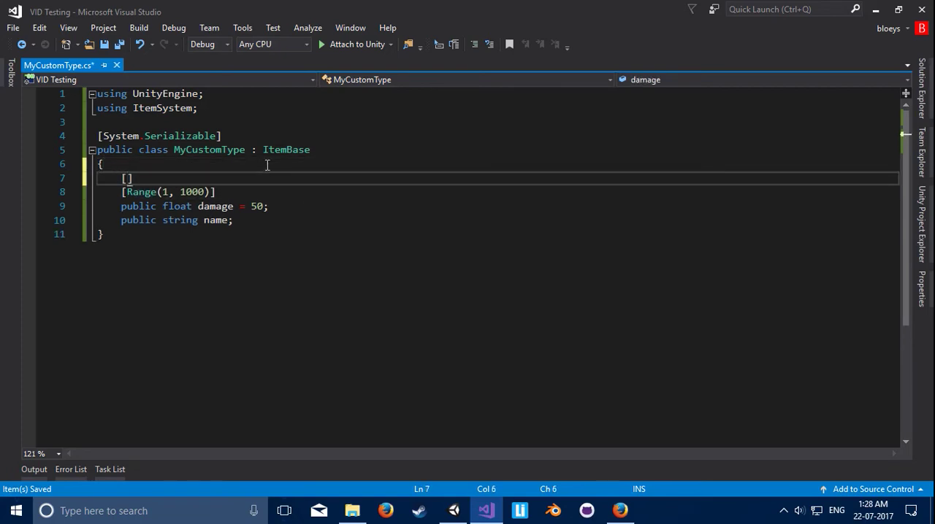
pyautogui.press('Tab')
pyautogui.write('("')
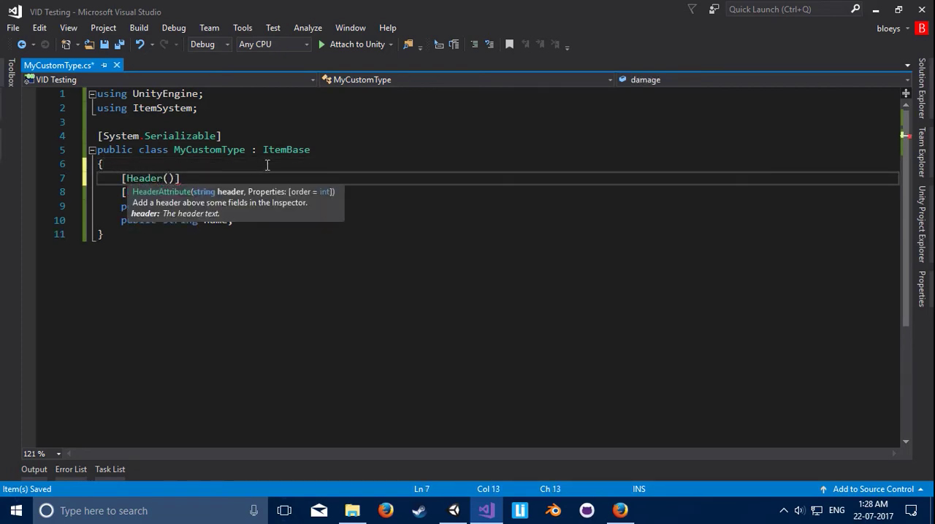
pyautogui.write('Uniqe')
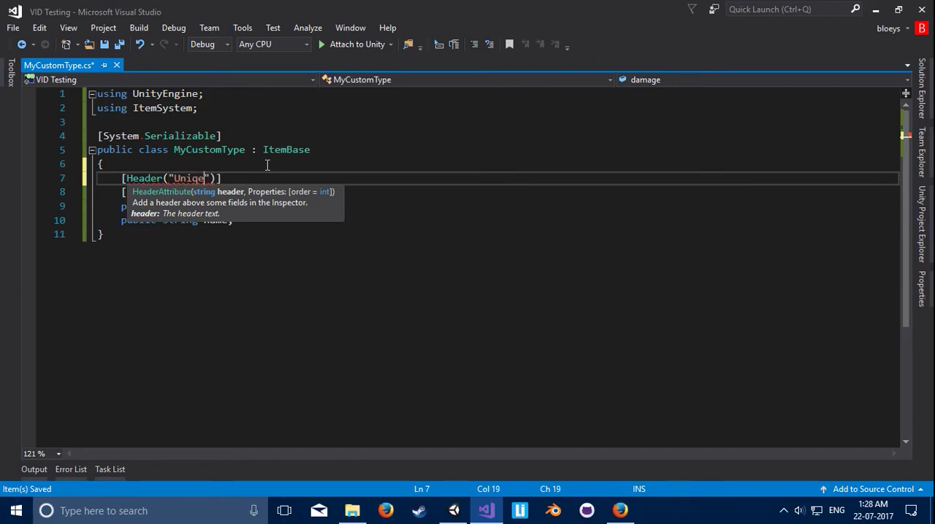
pyautogui.press('BackSpace')
pyautogui.write('ue P')
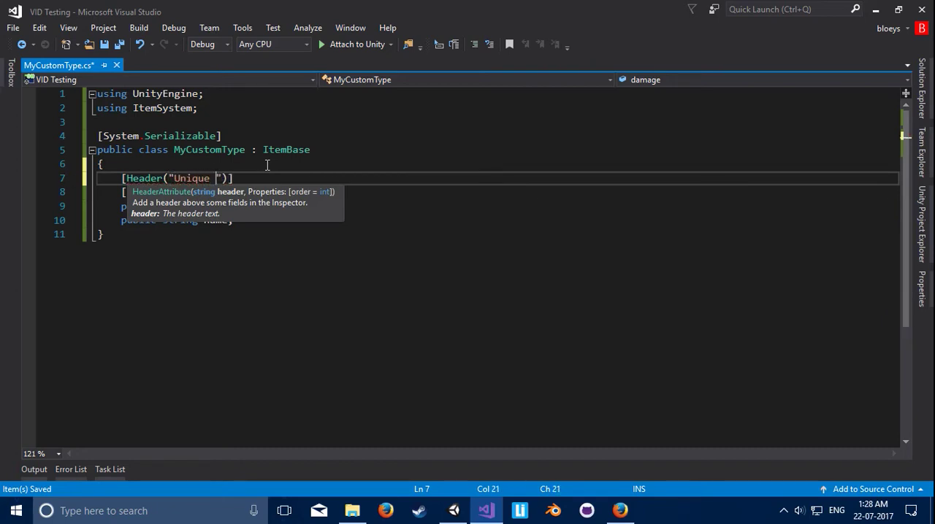
pyautogui.write('roperties')
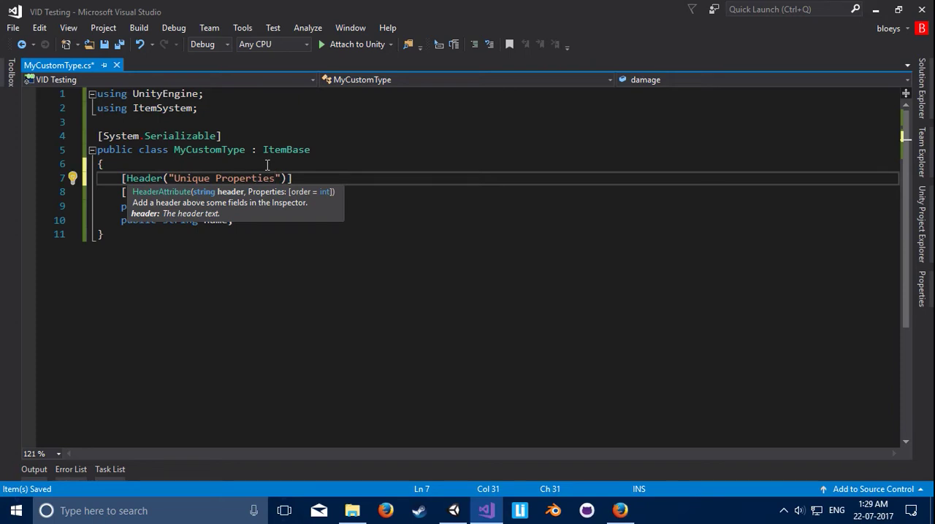
pyautogui.hotkey('ctrl', 's')
pyautogui.click(379, 192)
pyautogui.click(351, 208)
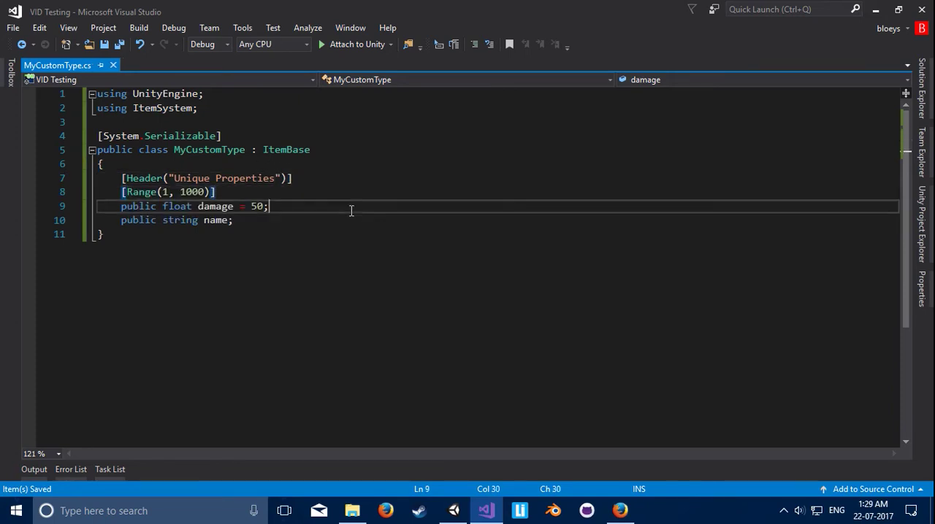
# Step: Switch to Unity, set the My_Type item's Damage to 433 under Unique Properties, and activate its Name field
pyautogui.click(454, 504)
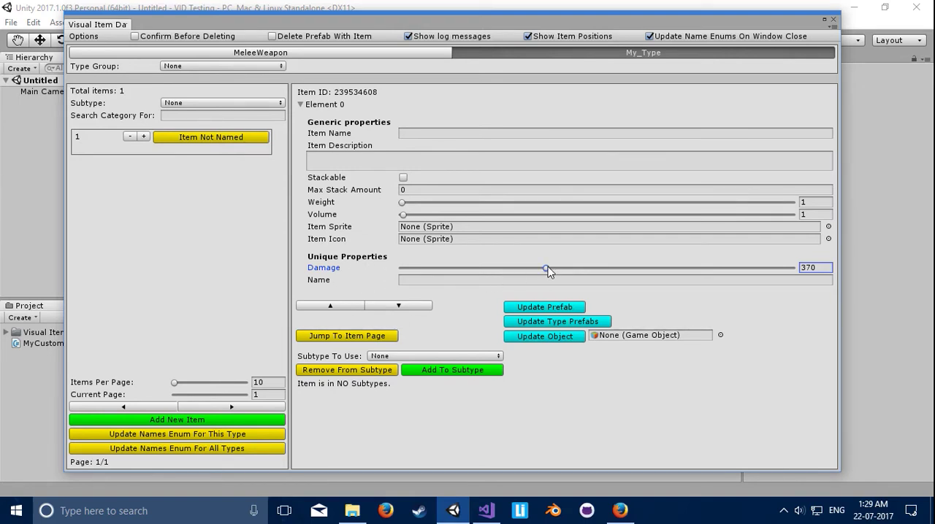
pyautogui.moveTo(547, 269); pyautogui.dragTo(570, 276)
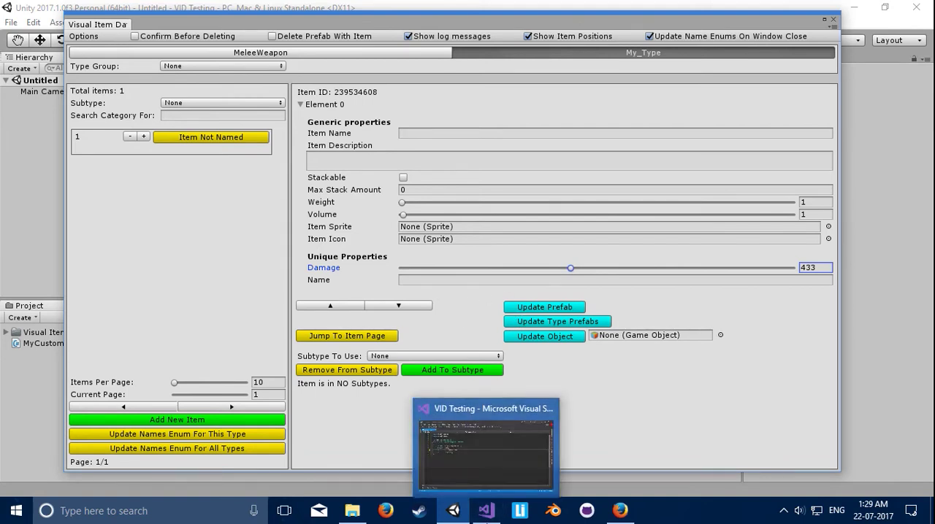
pyautogui.click(406, 281)
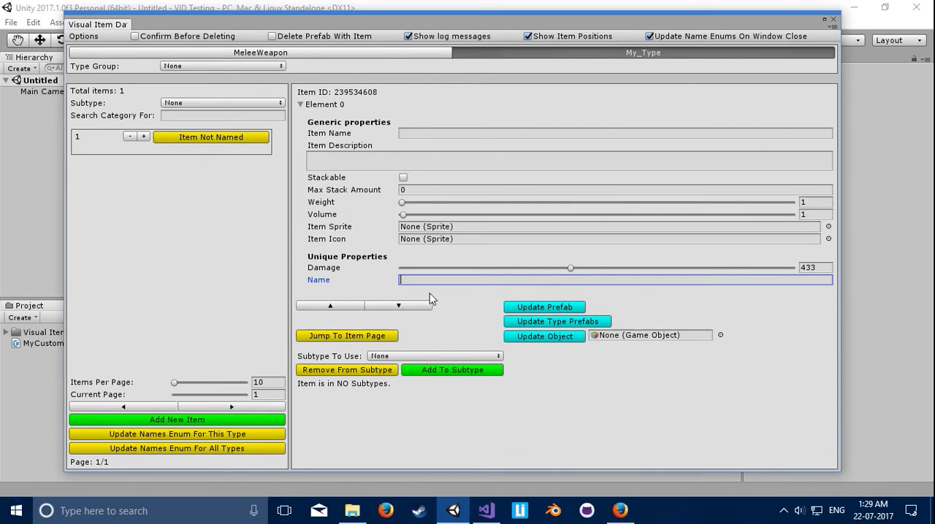
# Step: Switch to Visual Studio and add a public override of UpdateUniqueProperties(ItemBase itemToChangeTo), one blank line below the name field
pyautogui.click(486, 511)
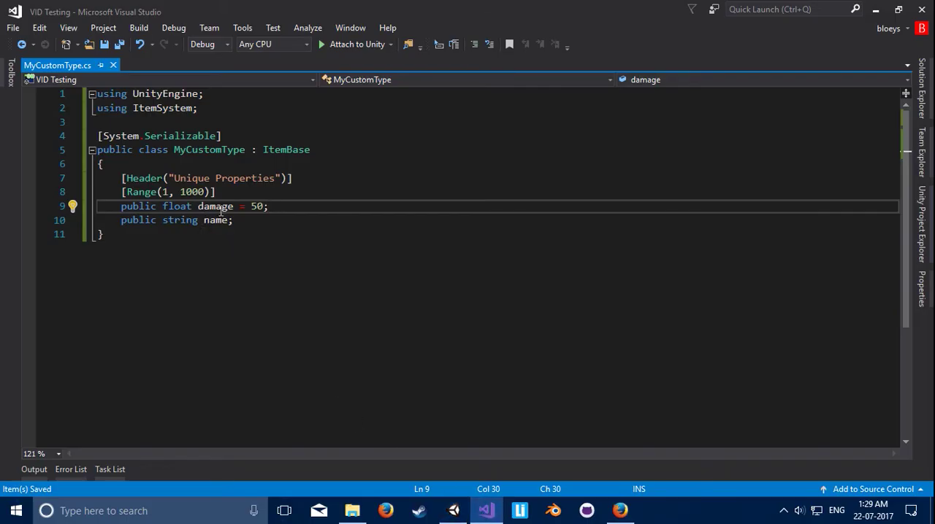
pyautogui.moveTo(272, 196); pyautogui.dragTo(279, 225)
pyautogui.click(249, 223)
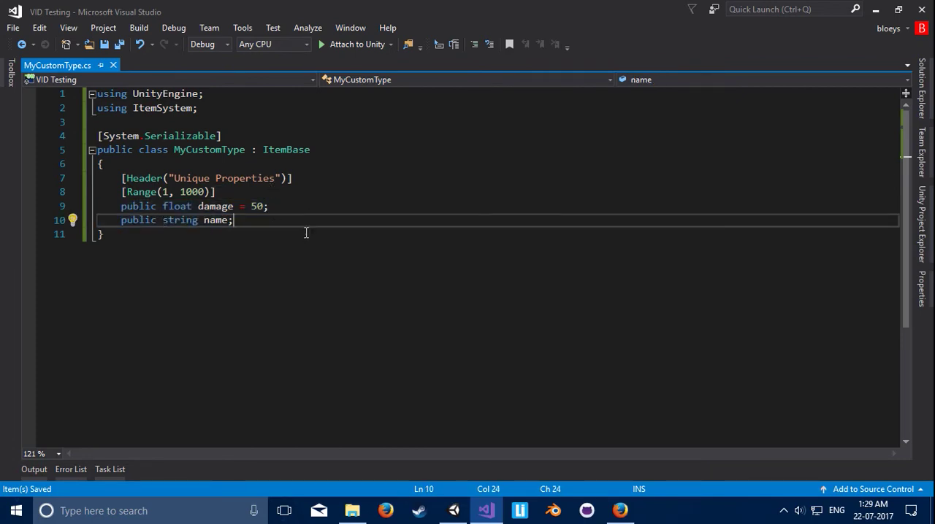
pyautogui.press('Return')
pyautogui.press('Return')
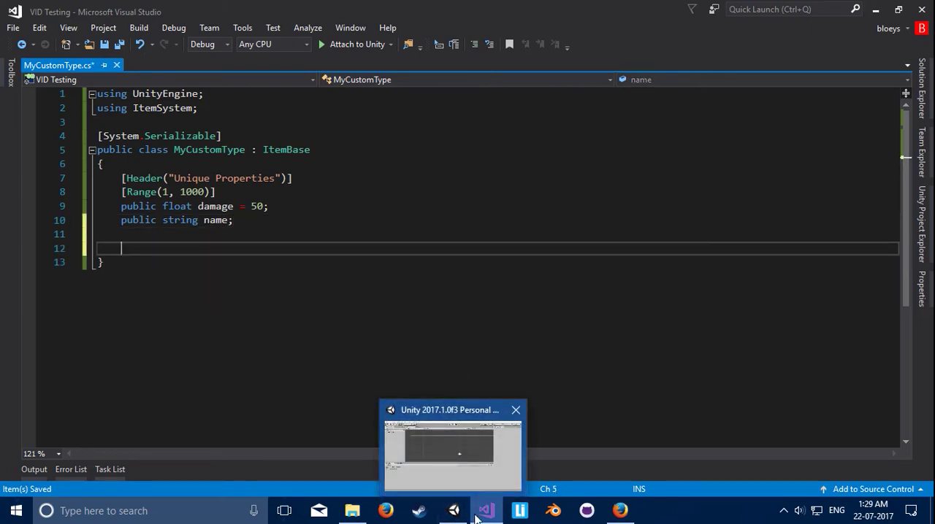
pyautogui.click(471, 463)
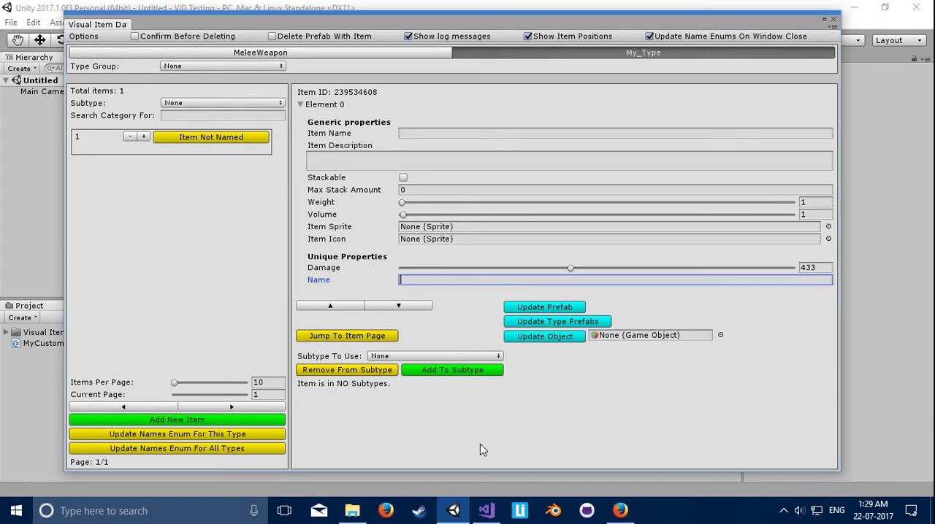
pyautogui.click(480, 505)
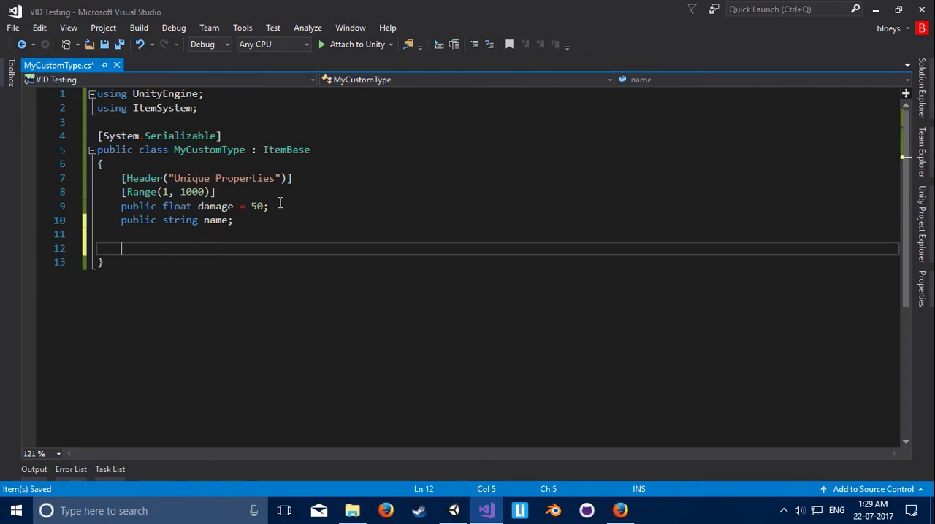
pyautogui.write('p')
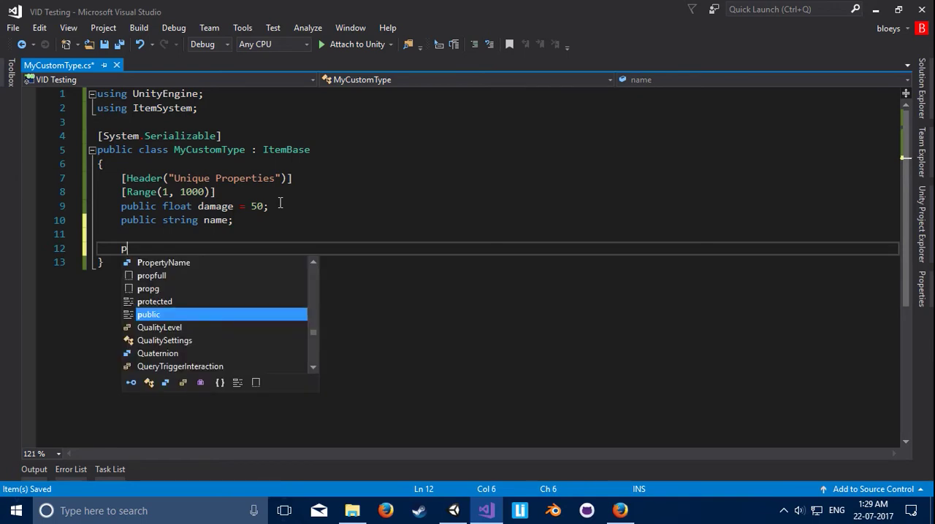
pyautogui.write('ublic override')
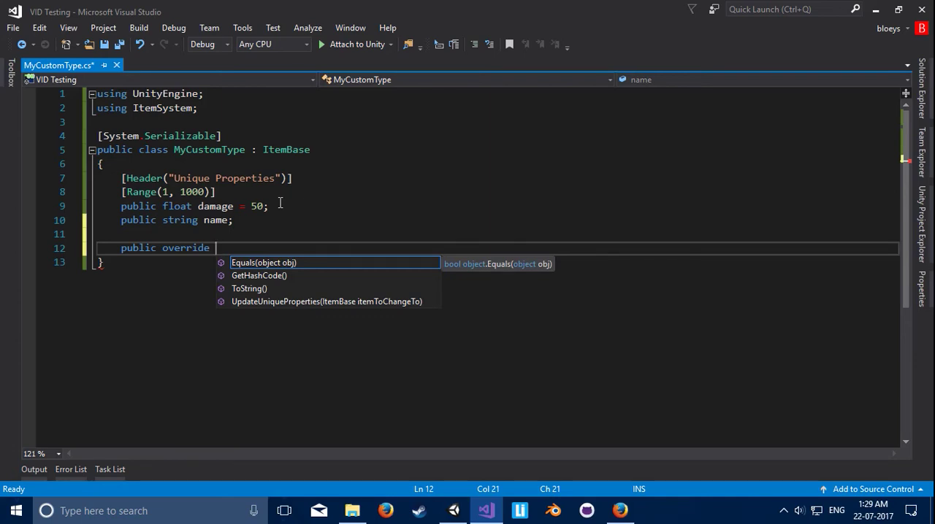
pyautogui.press('Down')
pyautogui.press('Down')
pyautogui.press('Down')
pyautogui.press('Return')
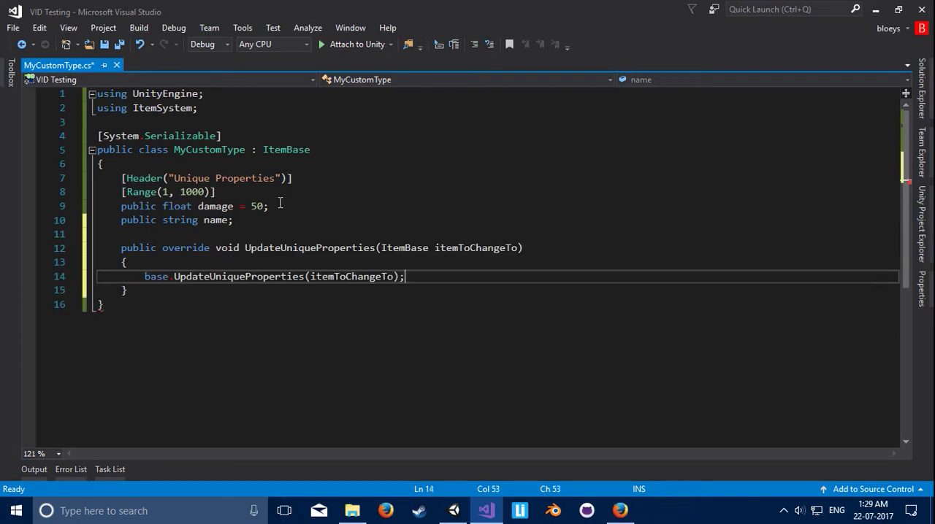
# Step: Delete the base.UpdateUniqueProperties(itemToChangeTo) call from the body of the override method
pyautogui.moveTo(247, 250); pyautogui.dragTo(376, 250)
pyautogui.click(371, 249)
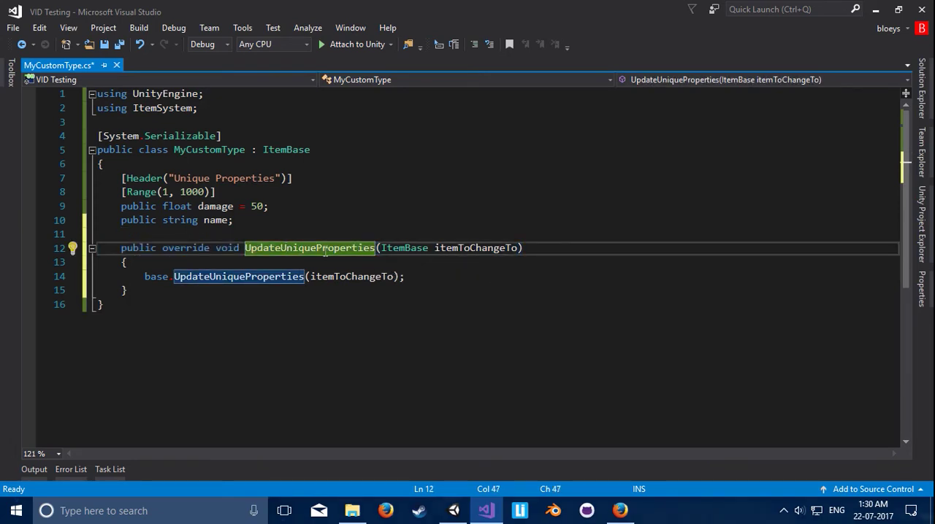
pyautogui.click(424, 278)
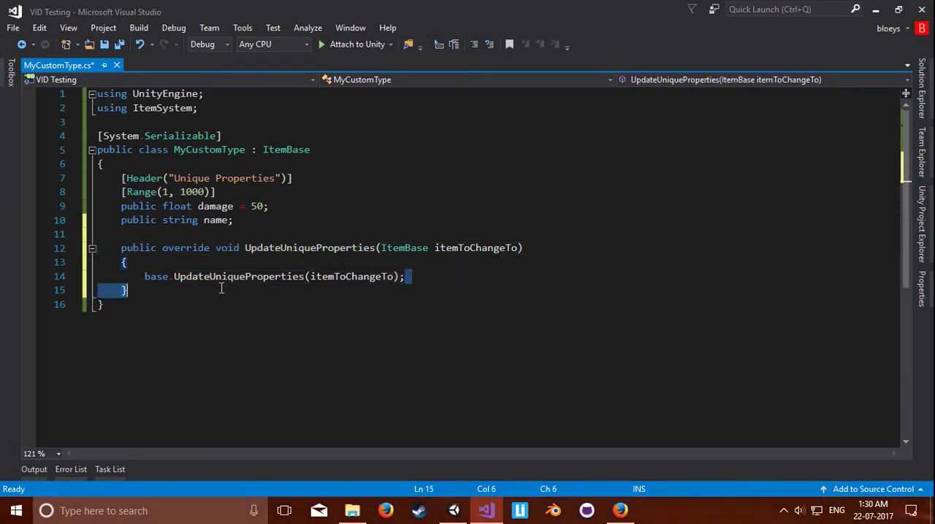
pyautogui.hotkey('shift', 'Home')
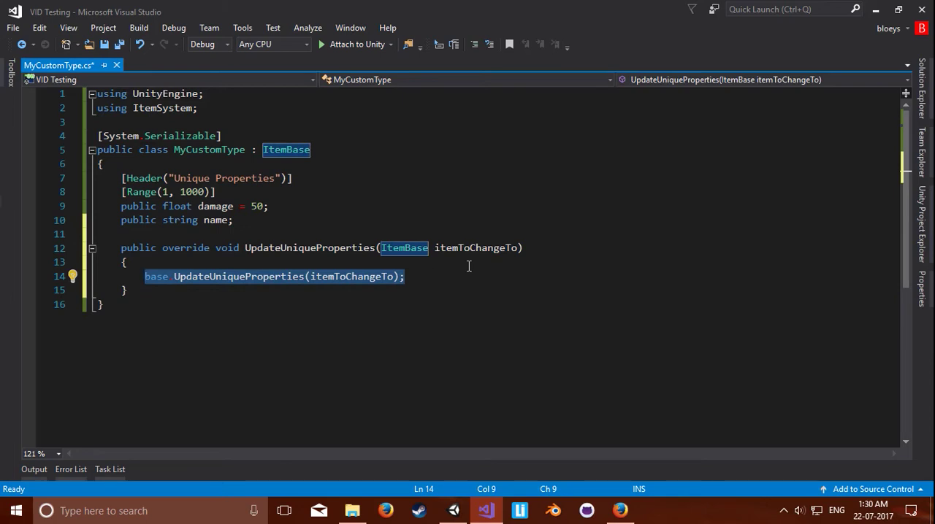
pyautogui.press('BackSpace')
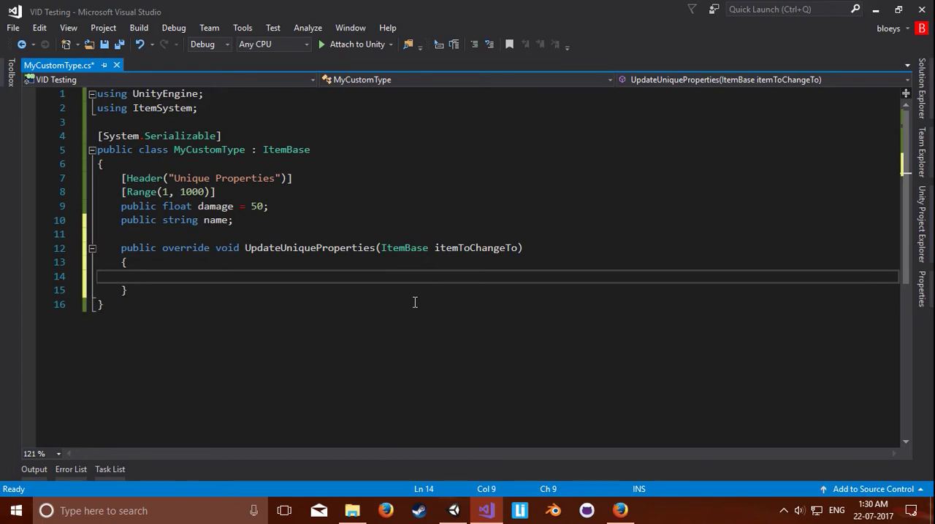
# Step: Inside the override, declare a MyCustomType variable mct assigned from itemToChangeTo cast to MyCustomType, and save the script
pyautogui.click(180, 149)
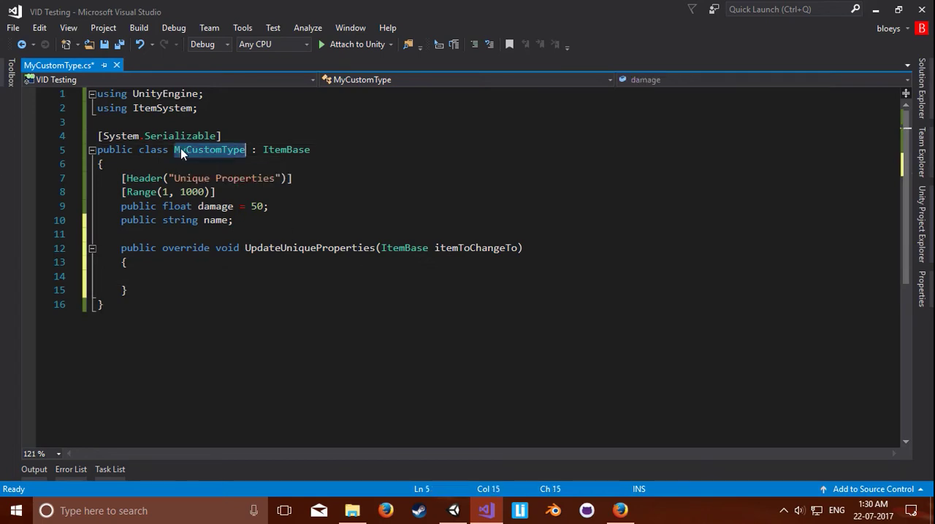
pyautogui.doubleClick(207, 148)
pyautogui.click(290, 276)
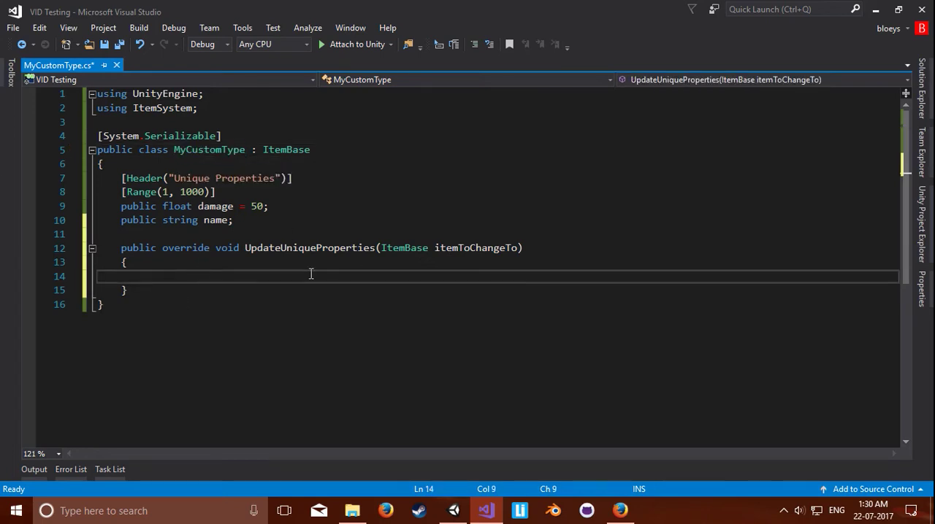
pyautogui.write('myc')
pyautogui.press('Tab')
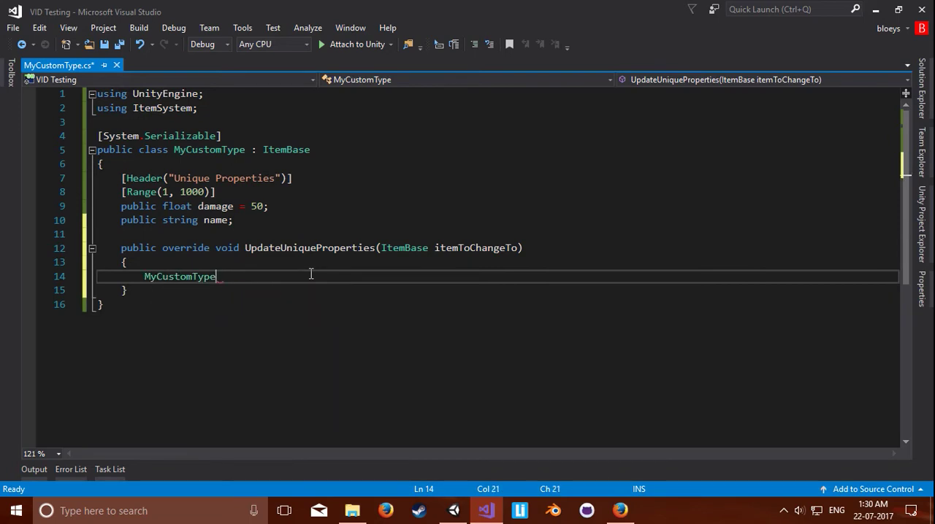
pyautogui.write('mct ')
pyautogui.write('= (MyCustomTy')
pyautogui.press('Tab')
pyautogui.write(')')
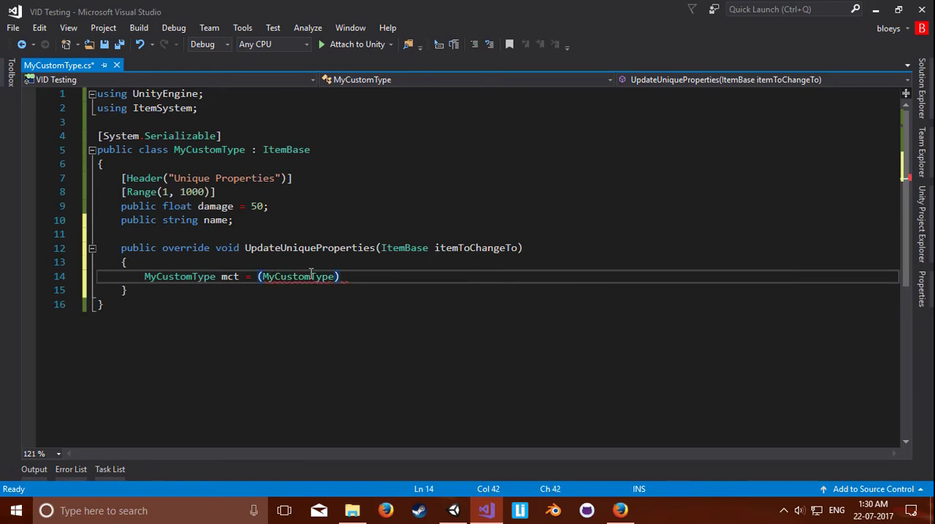
pyautogui.write(' itemTo')
pyautogui.press('Tab')
pyautogui.write(';')
pyautogui.hotkey('ctrl', 's')
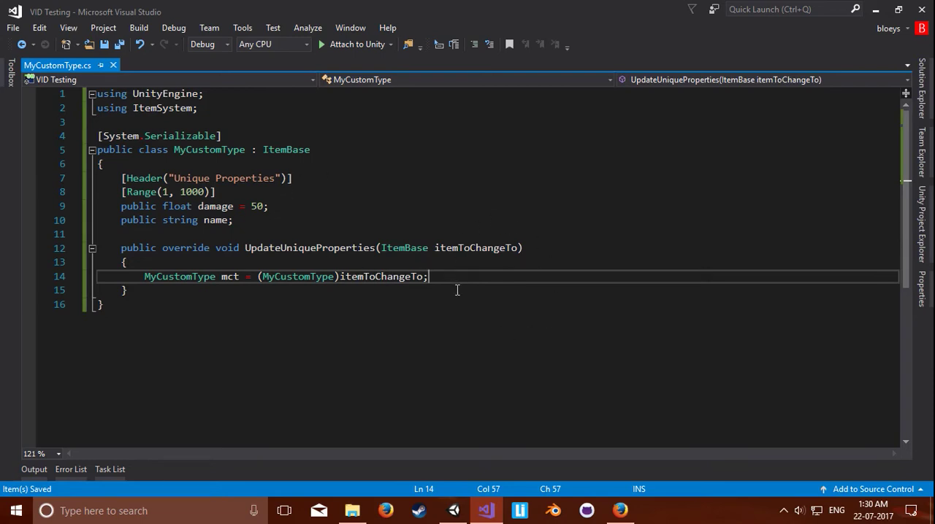
# Step: Switch to Unity and set the My_Type item's generic properties: Item Name Item1, Max Stack Amount 14 and Weight 203
pyautogui.click(453, 510)
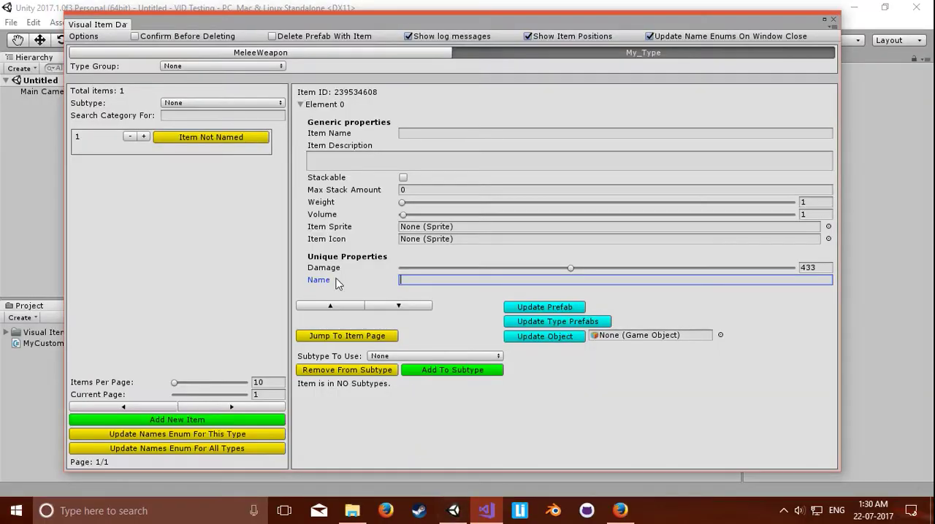
pyautogui.click(436, 132)
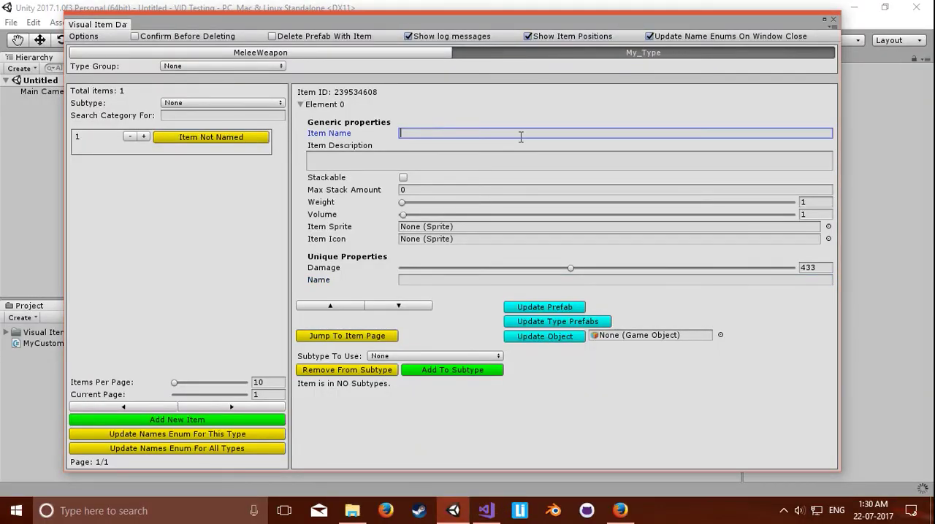
pyautogui.write('Item')
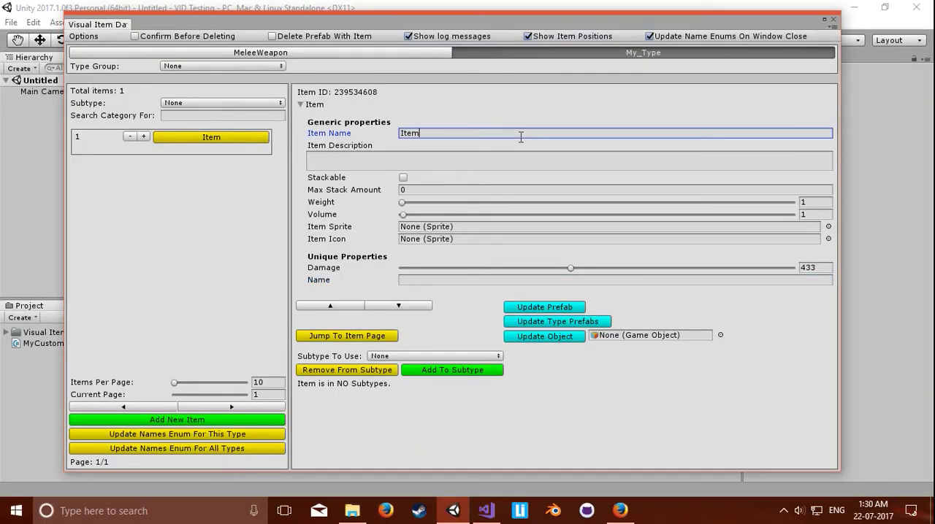
pyautogui.write('1')
pyautogui.click(401, 191)
pyautogui.write('14')
pyautogui.moveTo(404, 209); pyautogui.dragTo(481, 207)
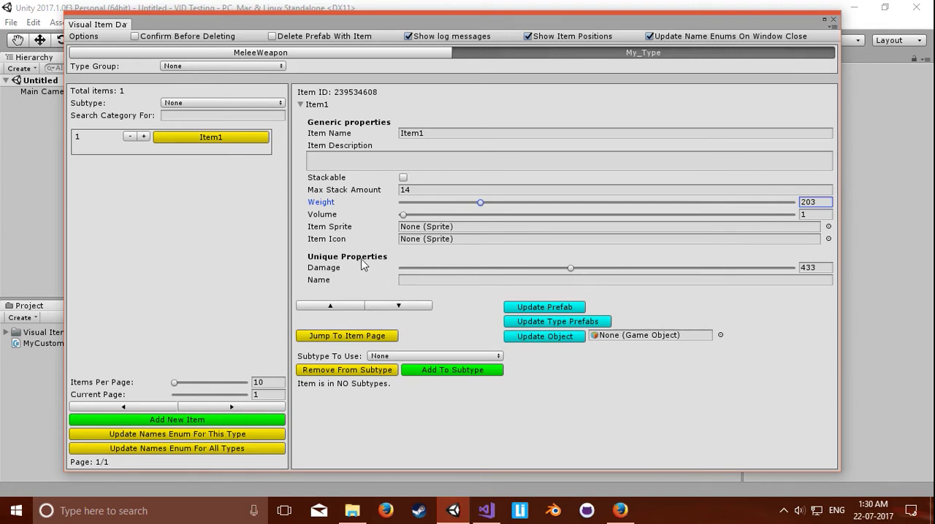
# Step: Switch to Visual Studio and add damage = mct.damage; to the override, one blank line below the mct declaration
pyautogui.click(486, 510)
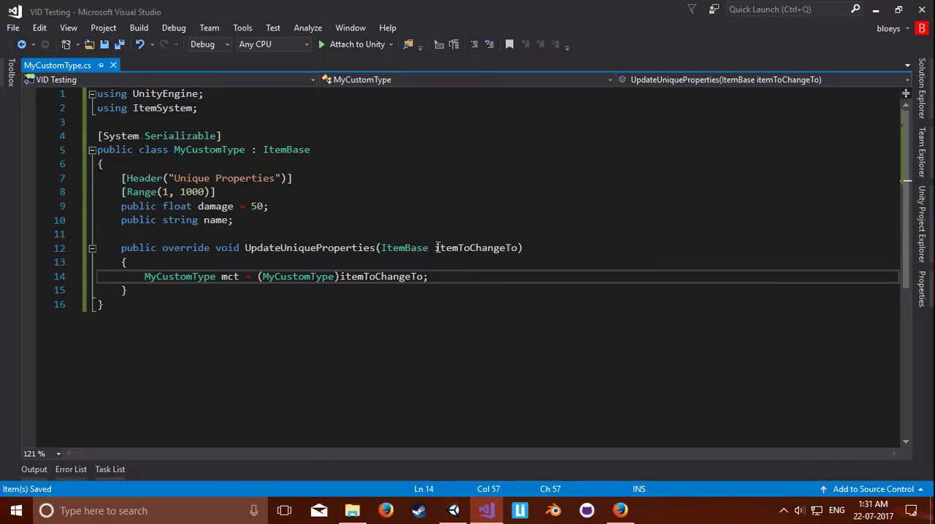
pyautogui.press('Return')
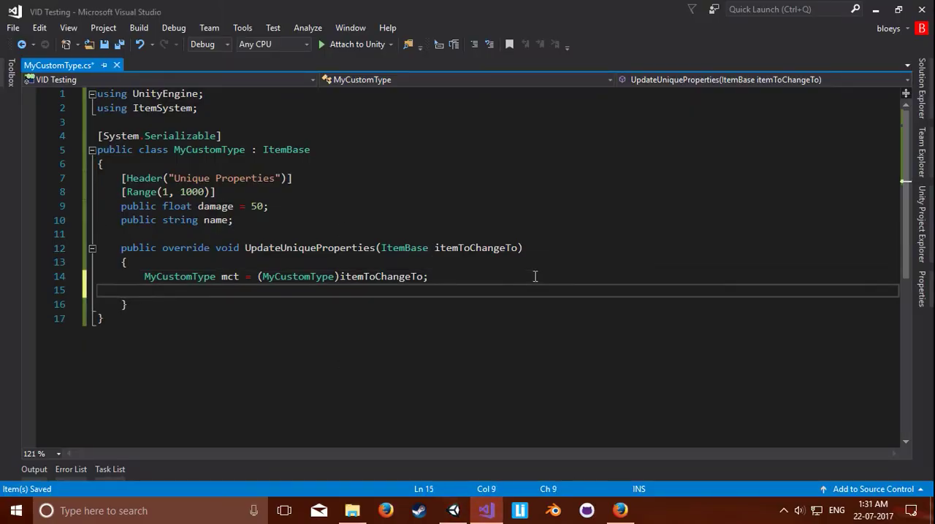
pyautogui.press('Return')
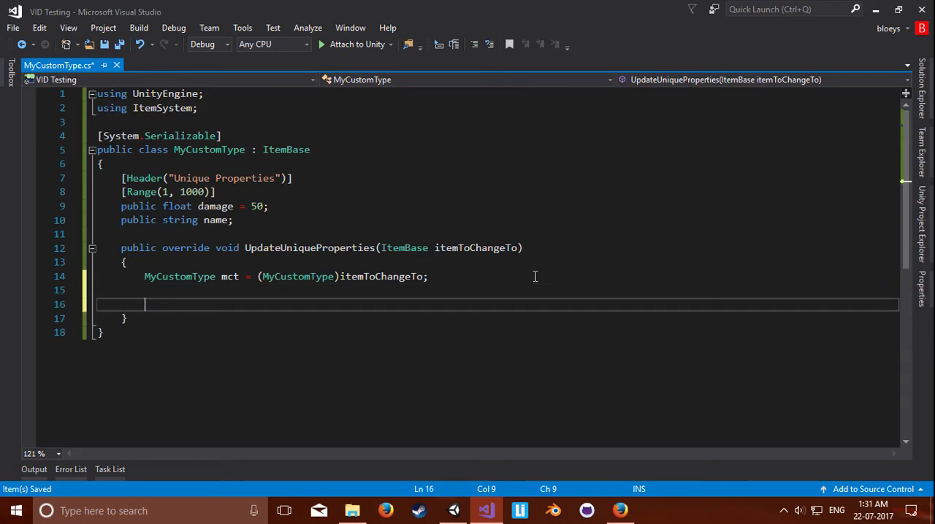
pyautogui.write('damage = mct.')
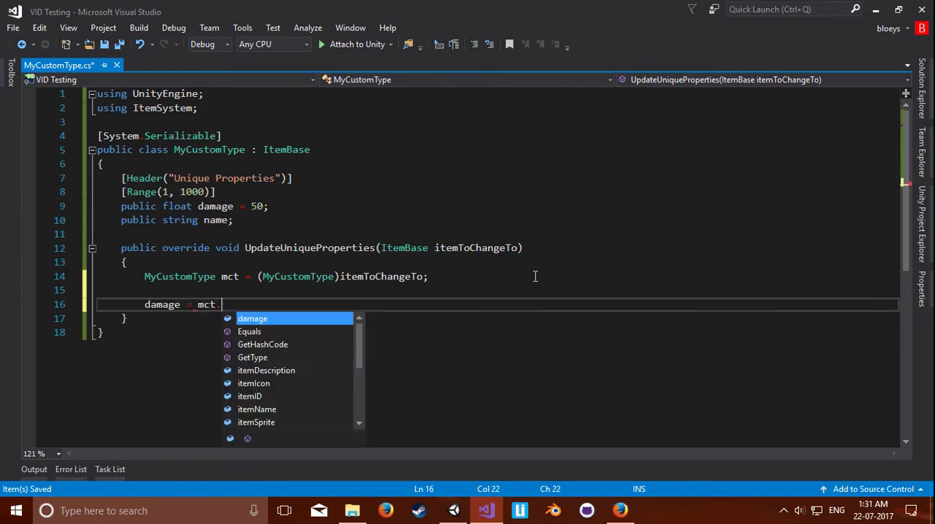
pyautogui.press('Tab')
pyautogui.click(492, 249)
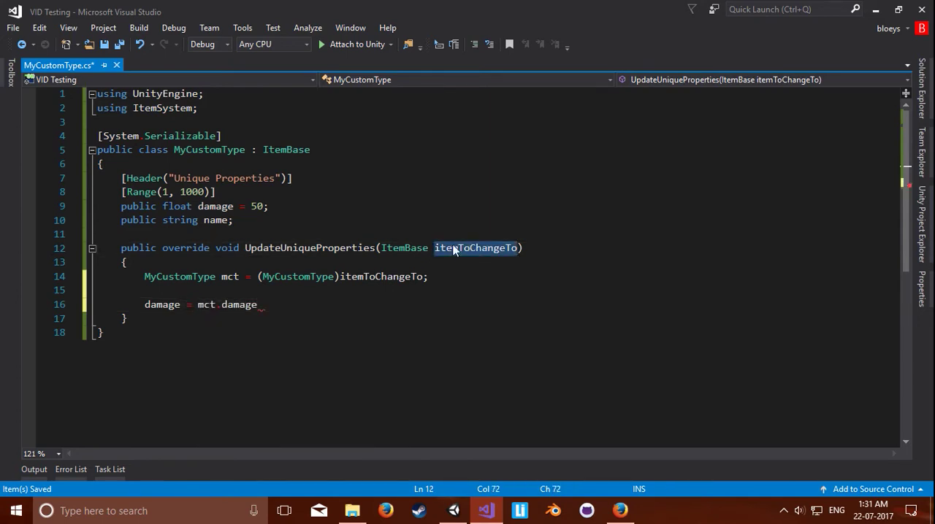
pyautogui.click(318, 305)
pyautogui.write(';')
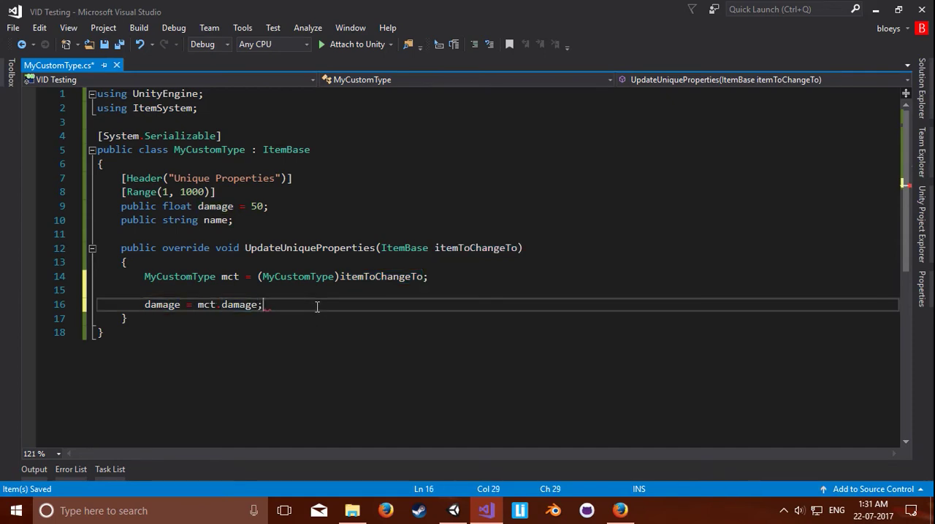
# Step: Add name = mct.name; directly below the damage assignment in the override and save the script
pyautogui.press('Return')
pyautogui.write('name')
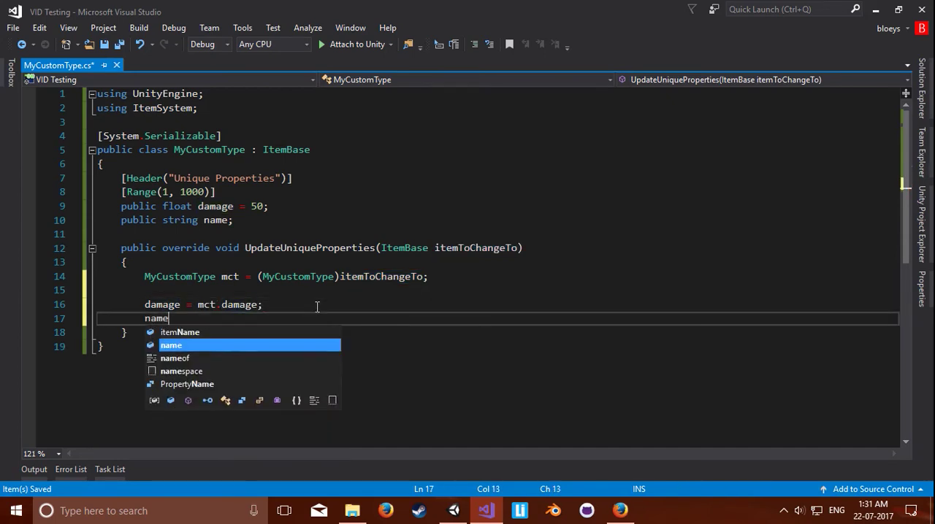
pyautogui.press('Escape')
pyautogui.write('= mct.')
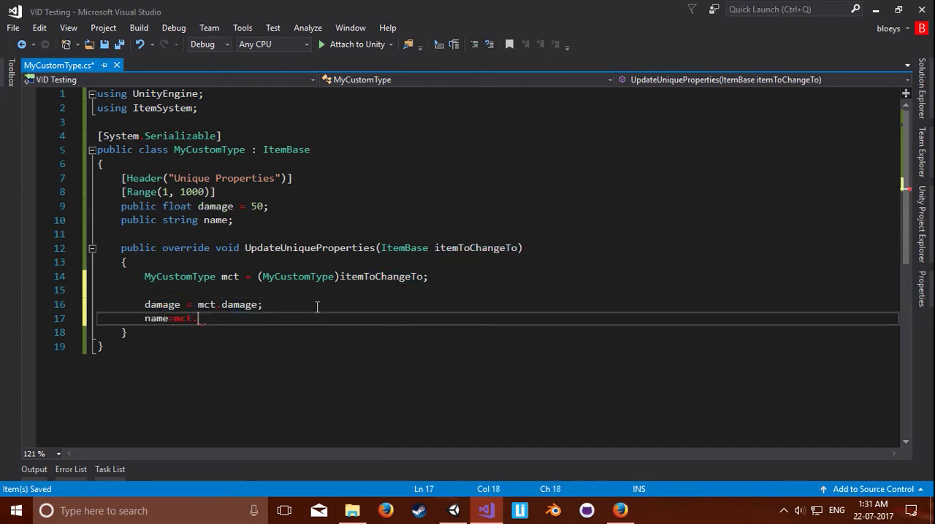
pyautogui.write('name;')
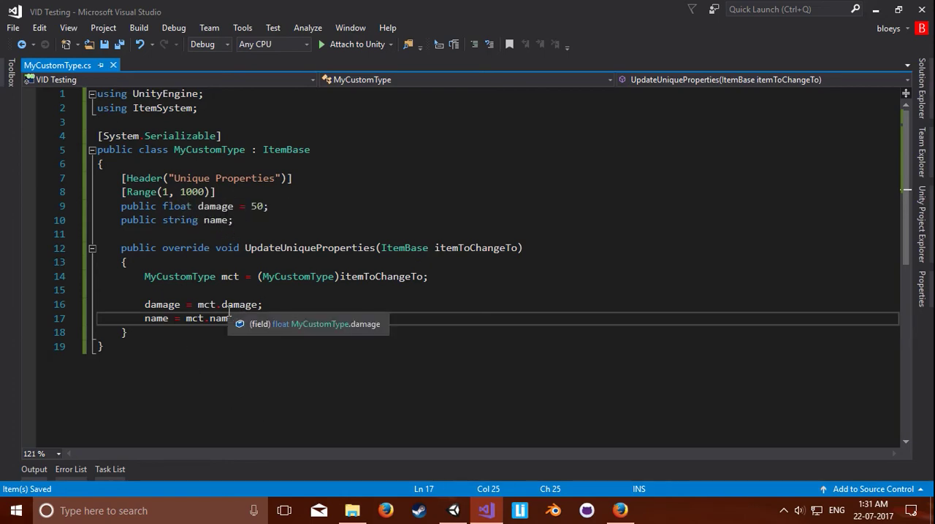
pyautogui.moveTo(234, 220); pyautogui.dragTo(124, 225)
pyautogui.moveTo(238, 319); pyautogui.dragTo(109, 318)
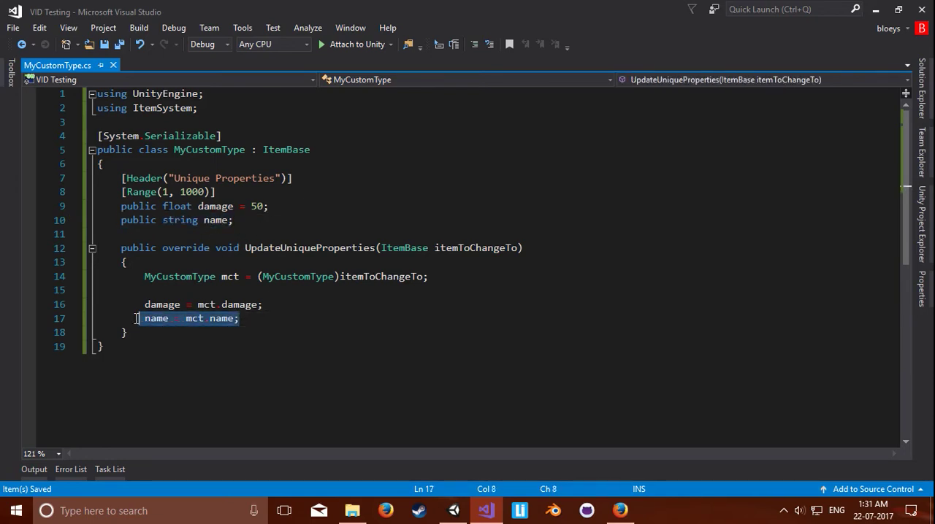
pyautogui.click(312, 317)
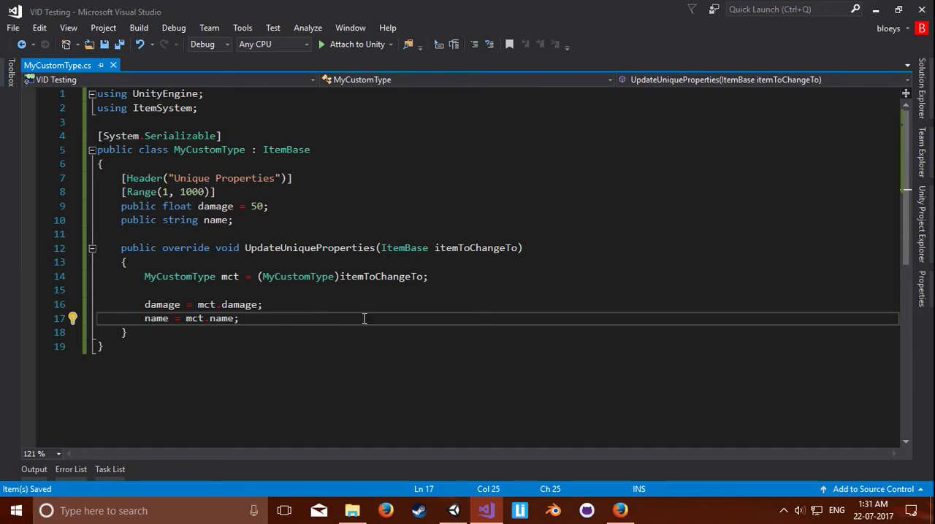
# Step: Switch to Unity, close the Visual Item Database window, and create a C# script named Test in the project's root folder
pyautogui.click(458, 518)
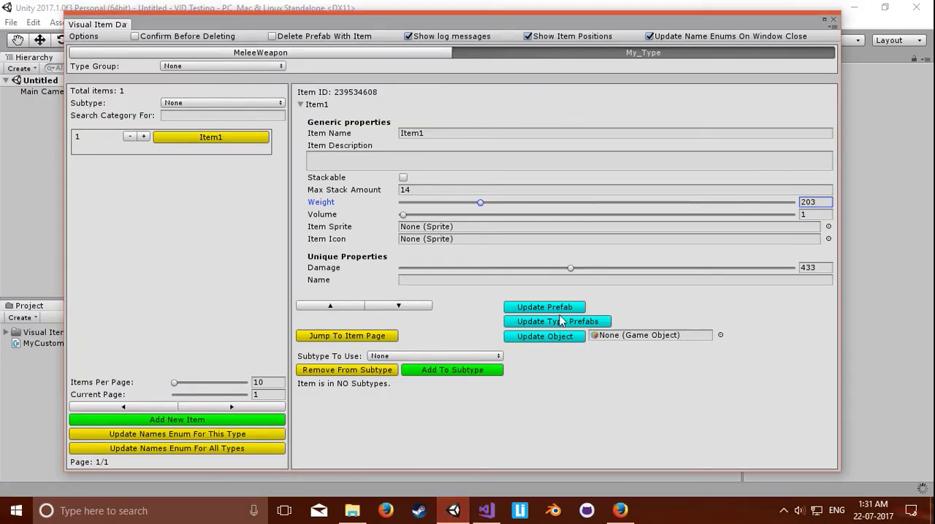
pyautogui.click(831, 20)
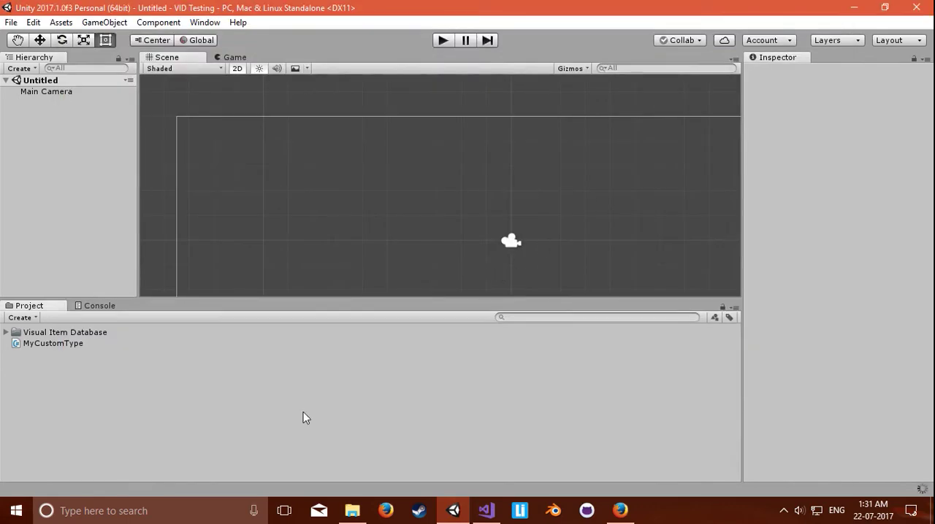
pyautogui.rightClick(122, 393)
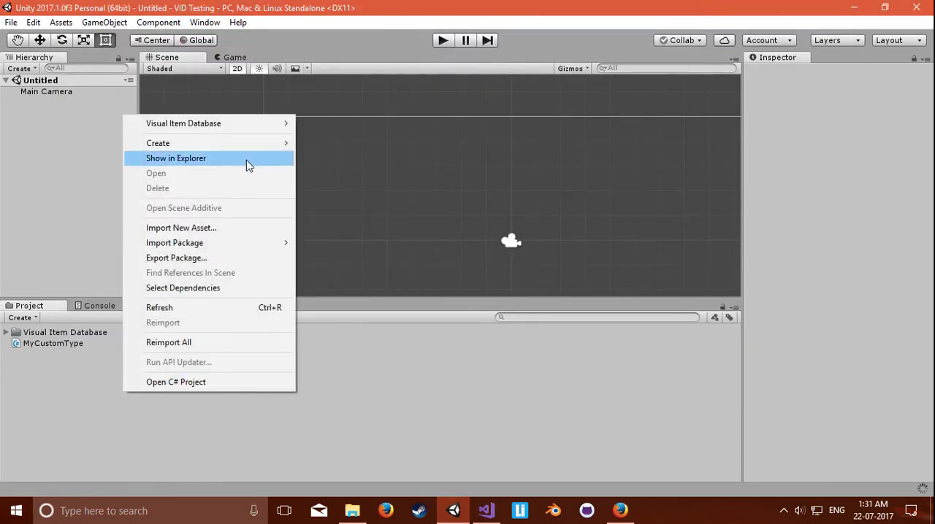
pyautogui.moveTo(247, 144)
pyautogui.click(377, 119)
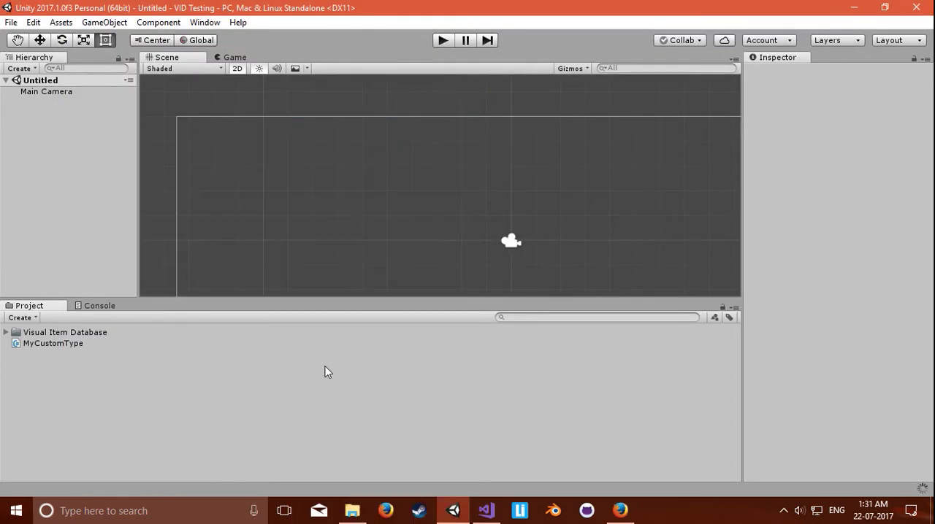
pyautogui.write('Test')
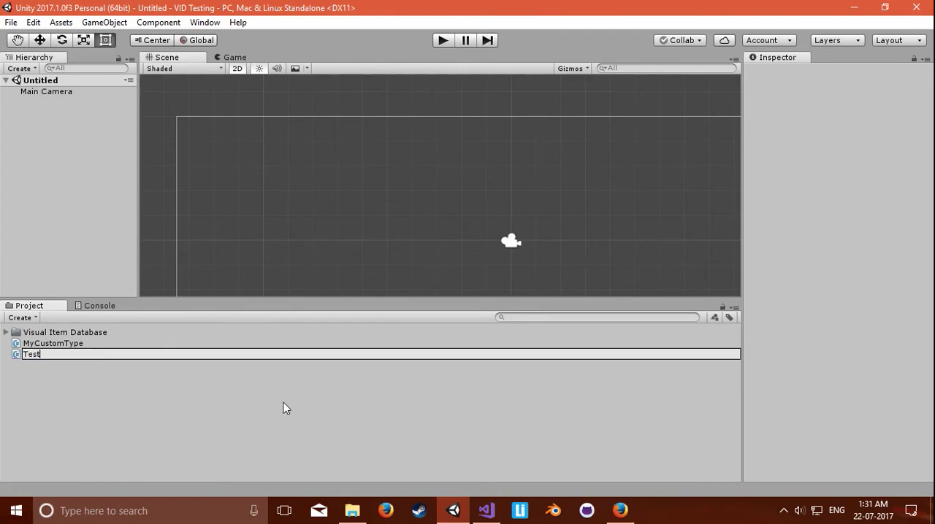
pyautogui.press('Return')
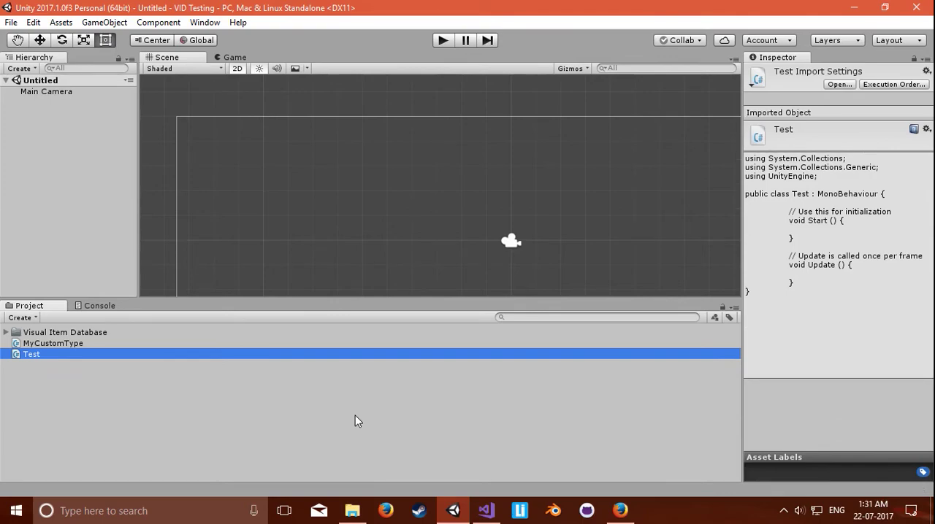
# Step: Switch to Visual Studio and save all open files
pyautogui.click(487, 511)
pyautogui.click(413, 299)
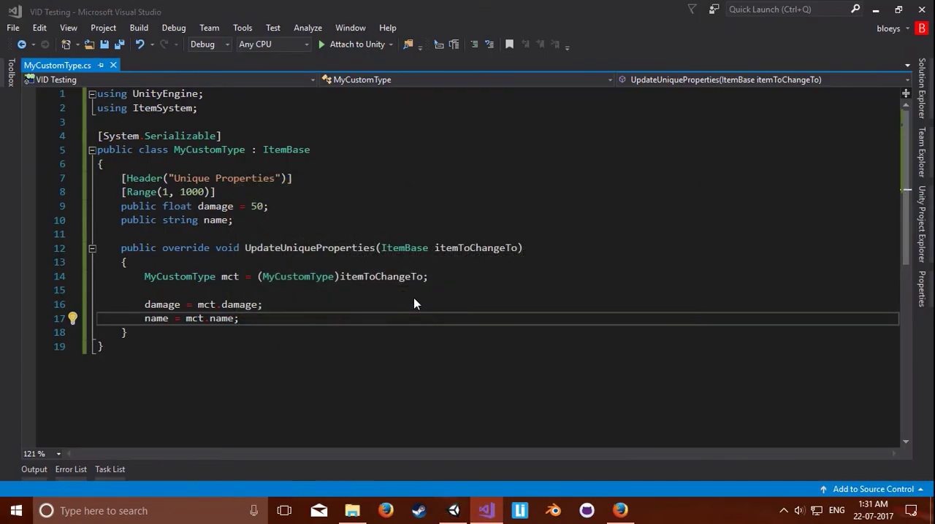
pyautogui.click(514, 293)
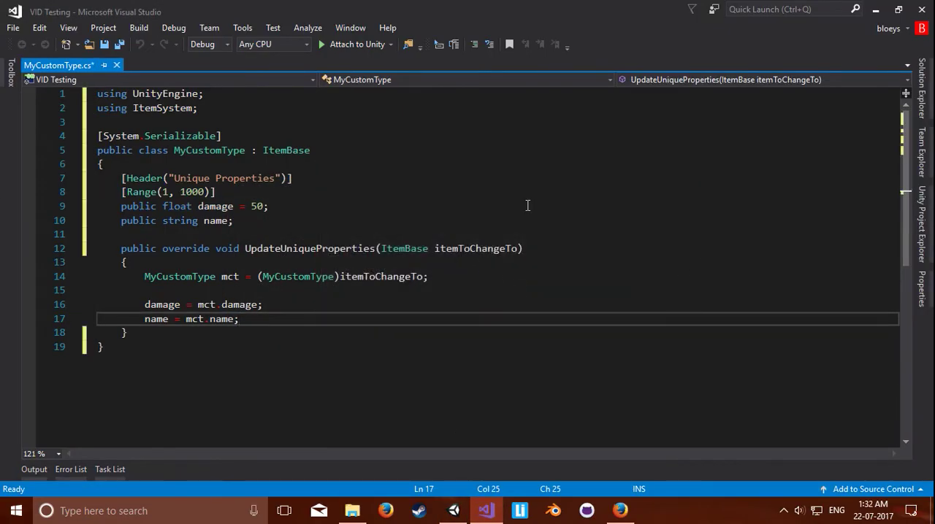
pyautogui.click(119, 44)
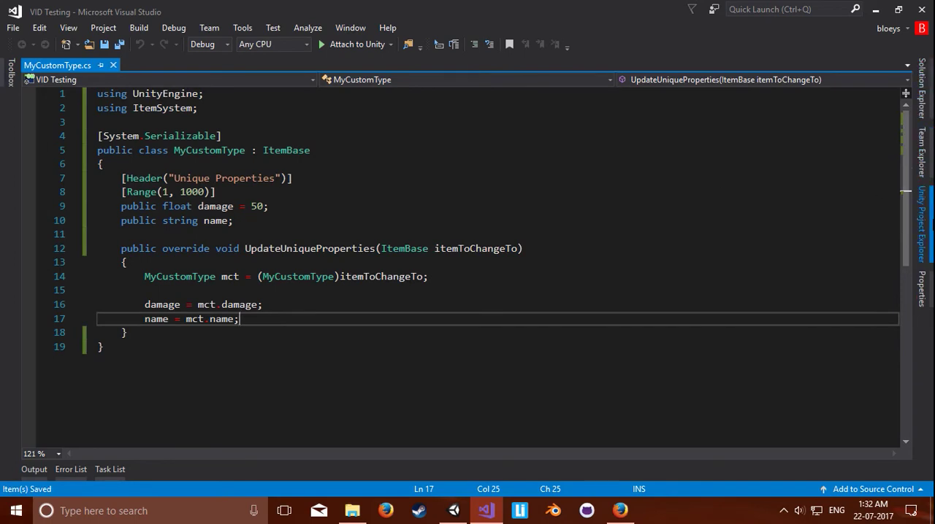
# Step: Open Test.cs from the Unity project files, auto-format the whole document, and save it
pyautogui.click(922, 223)
pyautogui.doubleClick(753, 306)
pyautogui.click(317, 205)
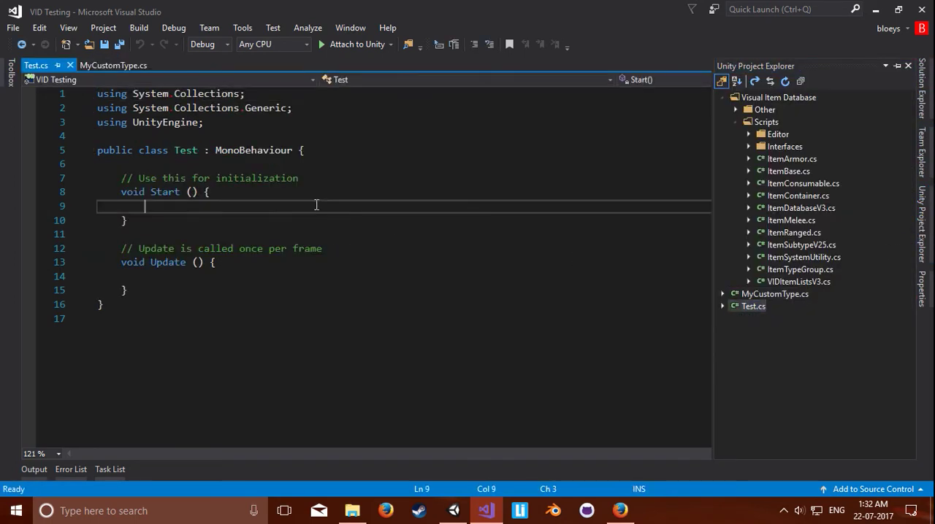
pyautogui.hotkey('ctrl', 'k')
pyautogui.hotkey('ctrl', 'd')
pyautogui.hotkey('ctrl', 's')
# Step: Add using ItemSystem; below the UnityEngine directive in Test.cs, followed by a blank line, and save the script
pyautogui.click(231, 129)
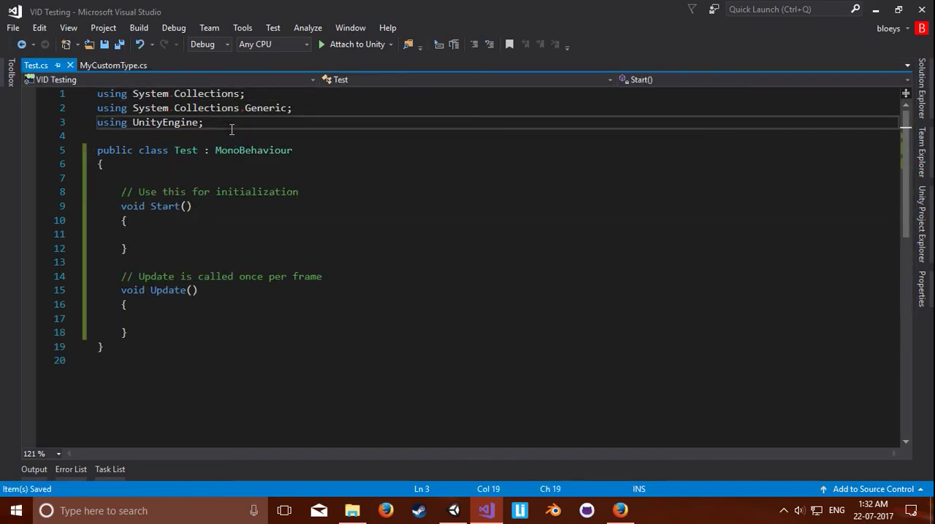
pyautogui.press('Down')
pyautogui.write('using ')
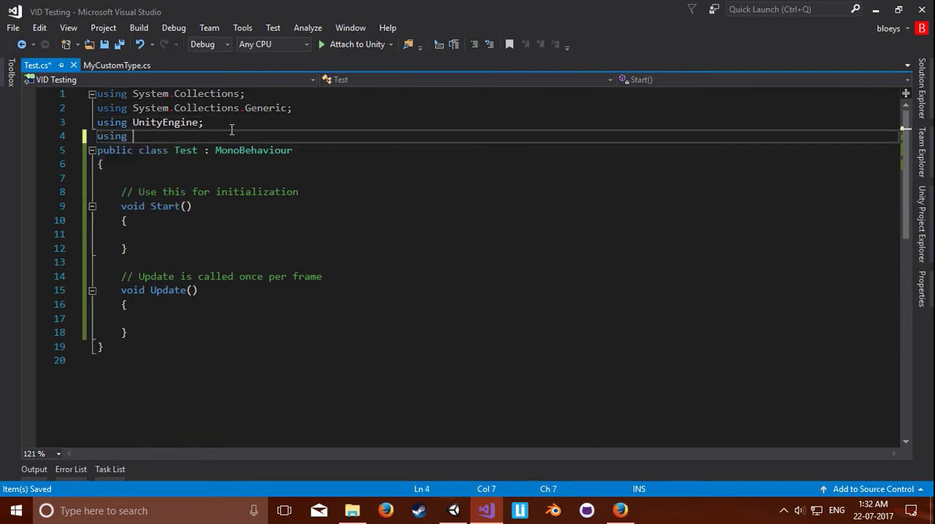
pyautogui.write('ItemSystem;')
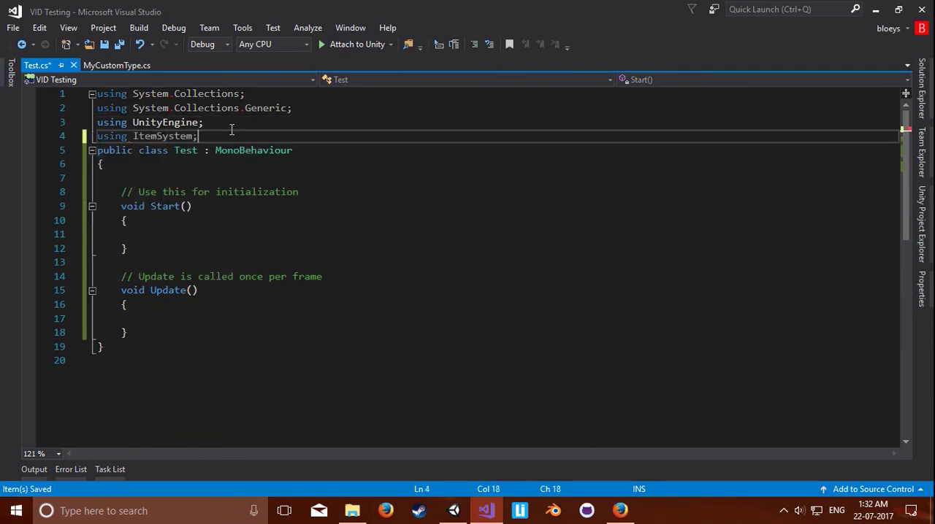
pyautogui.press('Return')
pyautogui.hotkey('ctrl', 's')
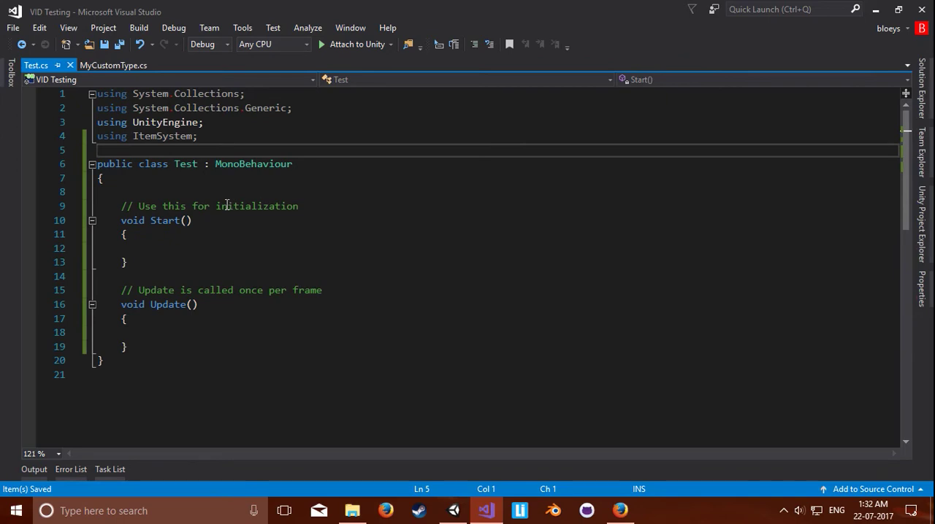
# Step: Begin a call to ItemSystemUtility.GetItemCopy<MyCustomType>() inside the Start method of Test.cs
pyautogui.click(224, 241)
pyautogui.click(256, 247)
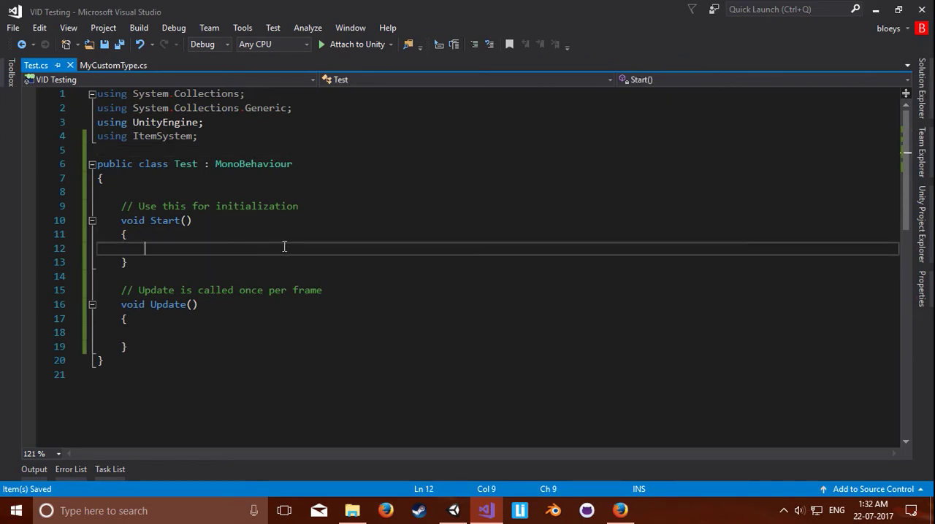
pyautogui.write('item')
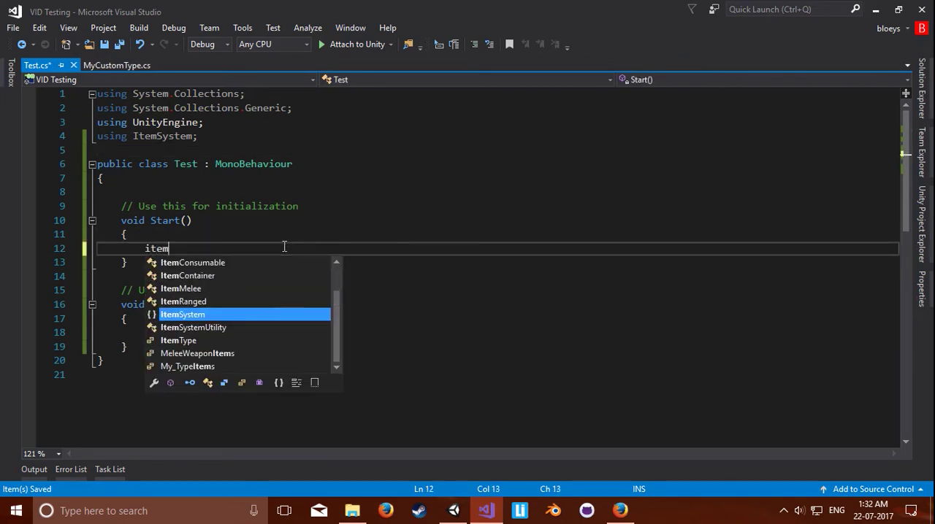
pyautogui.press('Down')
pyautogui.press('Tab')
pyautogui.write('.')
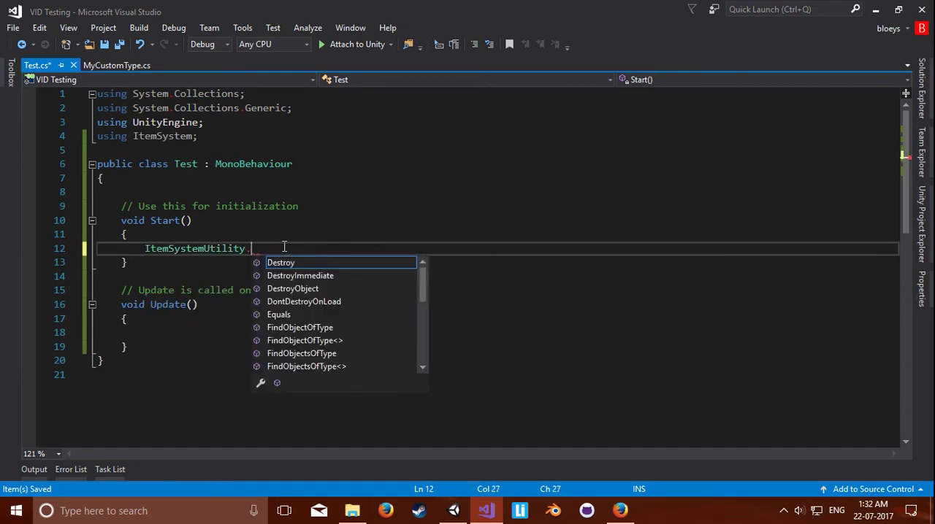
pyautogui.write('getite')
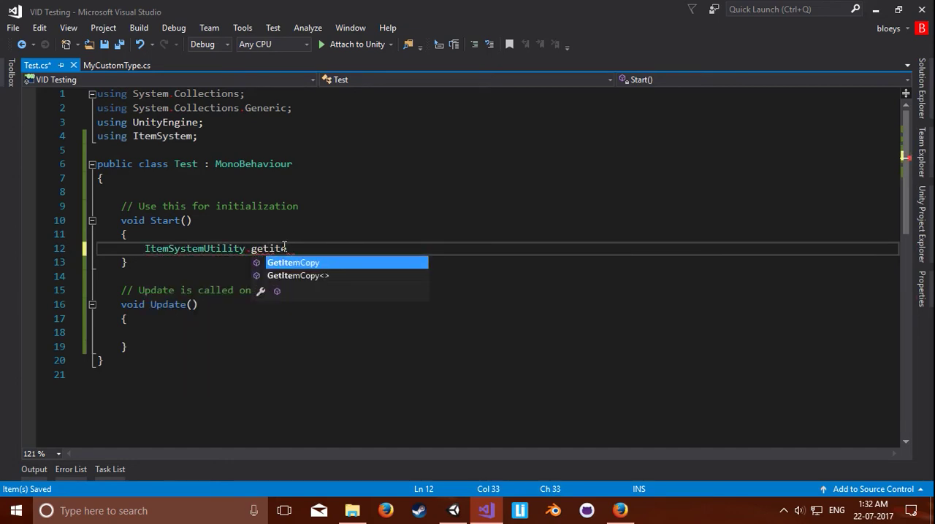
pyautogui.press('Tab')
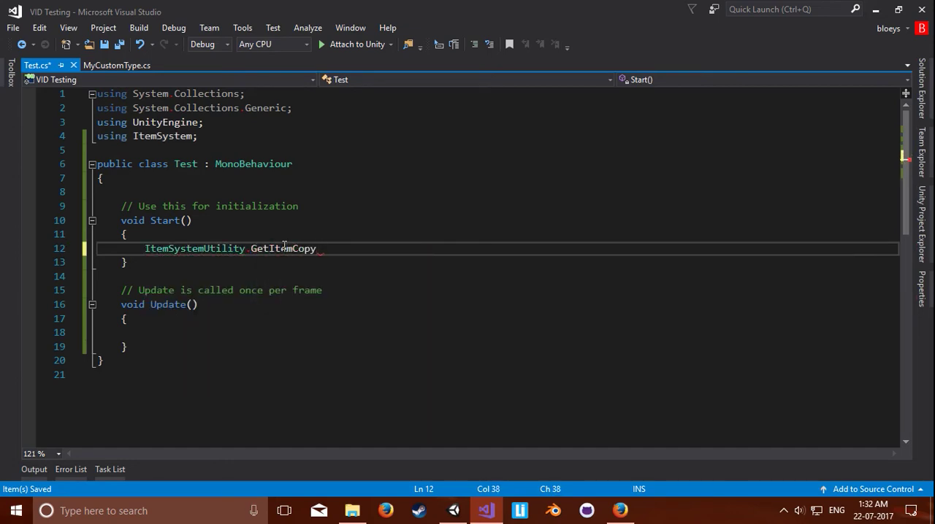
pyautogui.write('<')
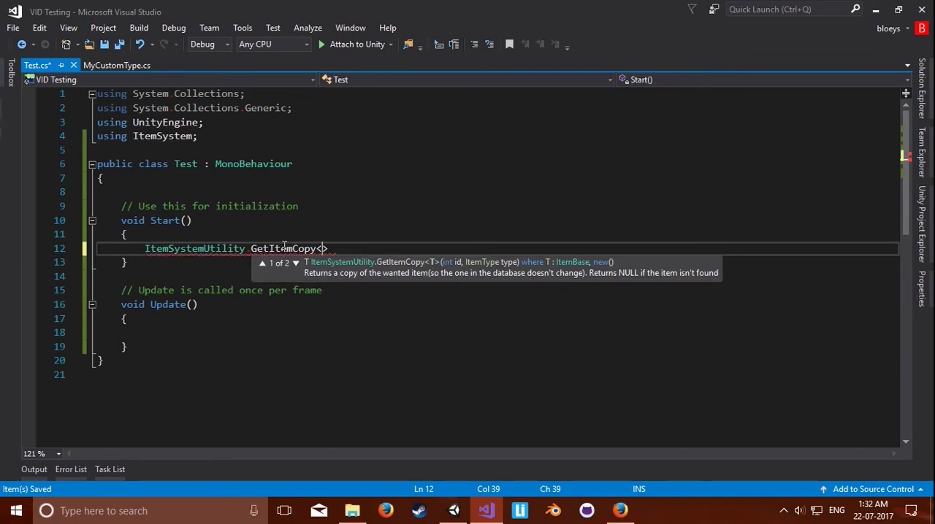
pyautogui.write('MyCustomType>')
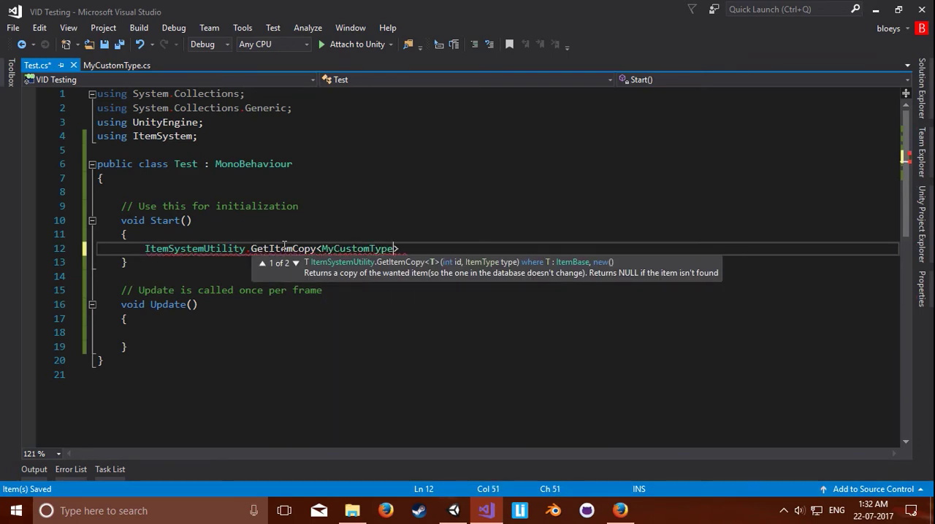
pyautogui.write('(')
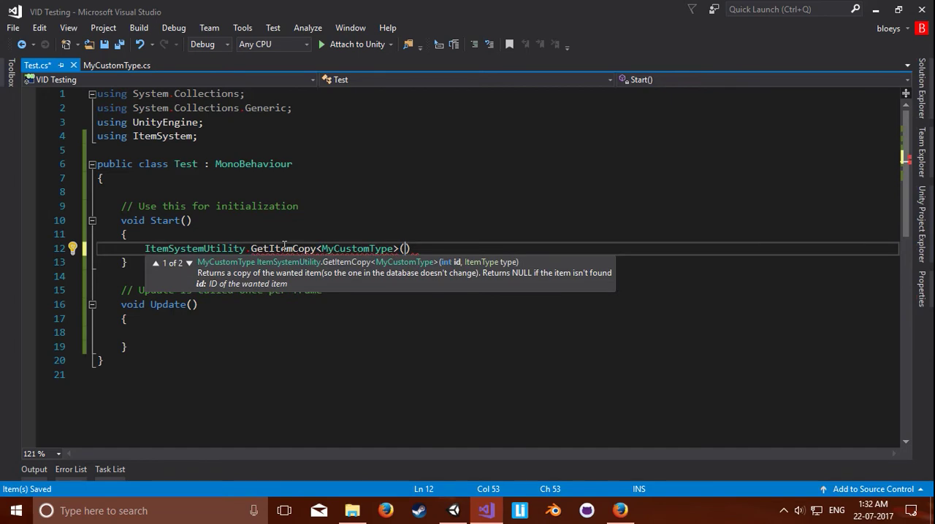
pyautogui.write('(int)')
# Step: Pass (int)My_TypeItems.Item1 as the item ID argument of the GetItemCopy call
pyautogui.write('my')
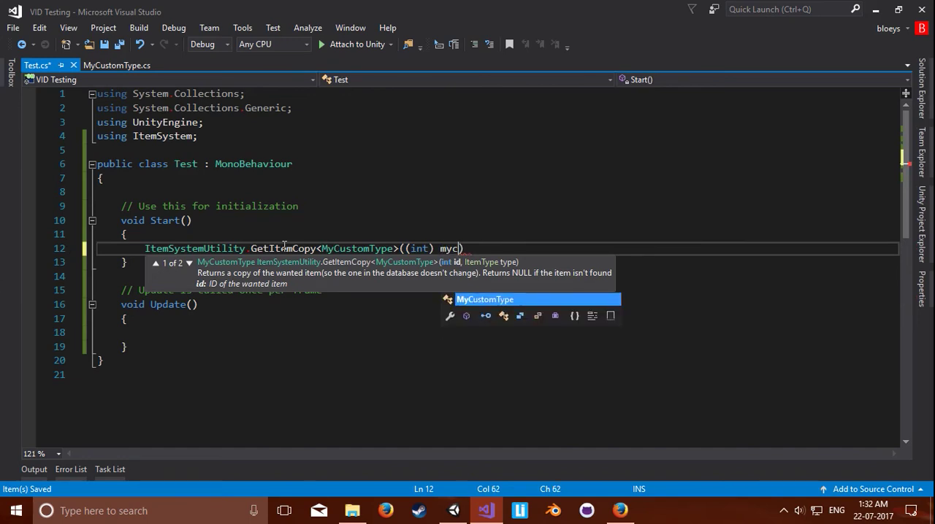
pyautogui.press('Down')
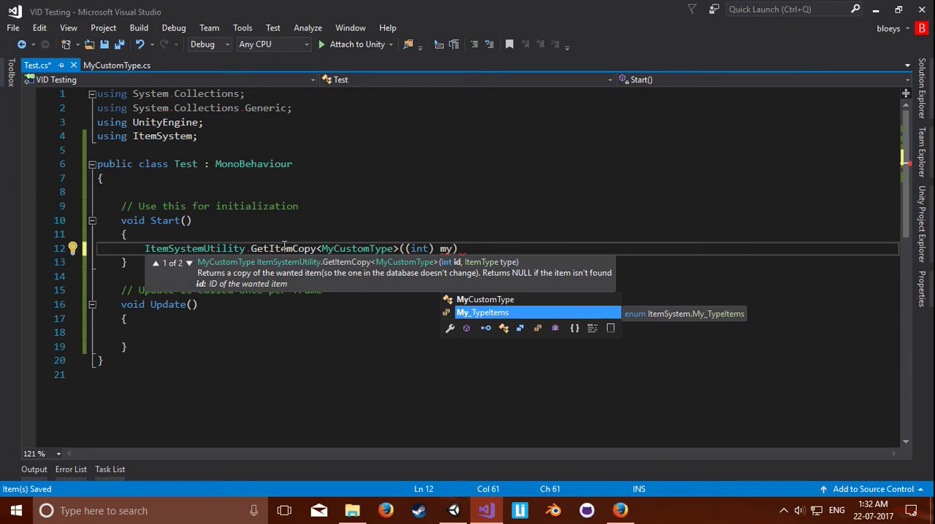
pyautogui.write('.')
pyautogui.press('Down')
pyautogui.press('Up')
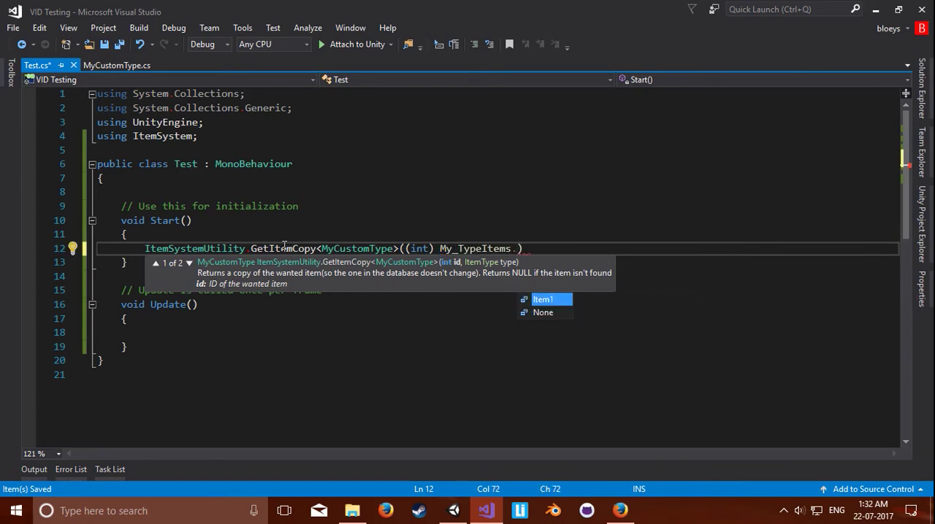
pyautogui.press('Tab')
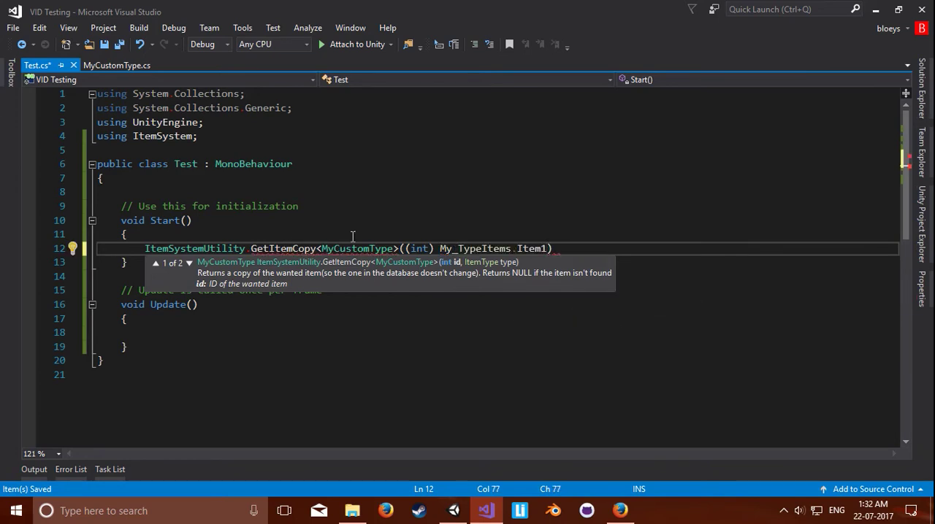
# Step: Add ItemType.My_Type as the second argument, end the GetItemCopy statement with a semicolon, and save Test.cs
pyautogui.write(', ItemType.')
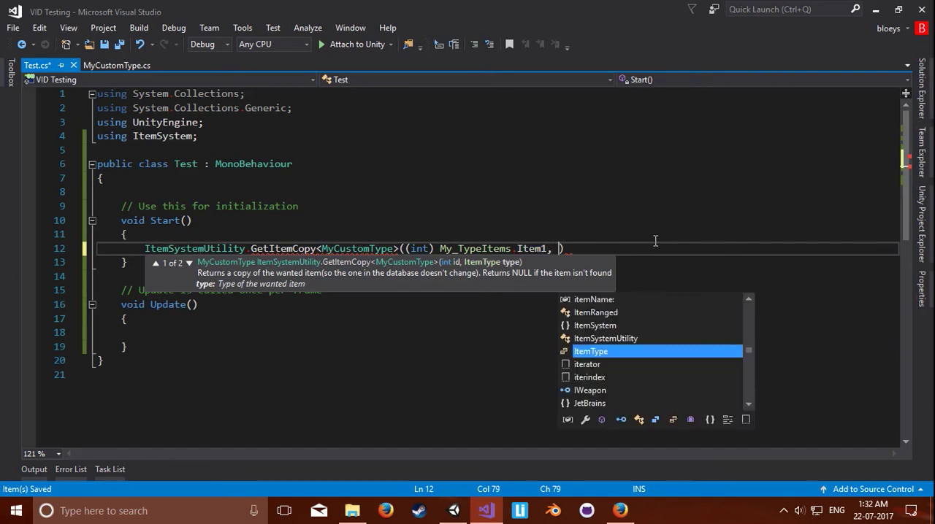
pyautogui.press('Down')
pyautogui.press('Down')
pyautogui.press('Down')
pyautogui.press('Down')
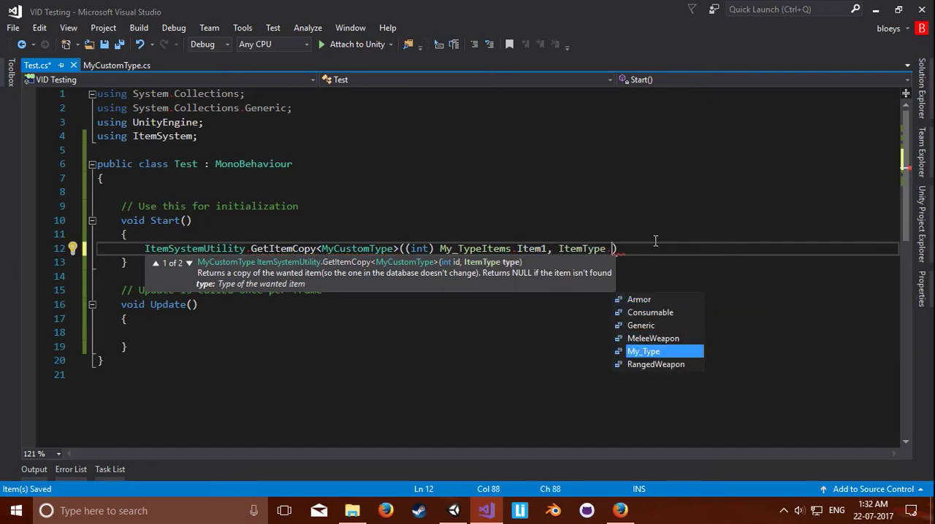
pyautogui.press('Tab')
pyautogui.write(')')
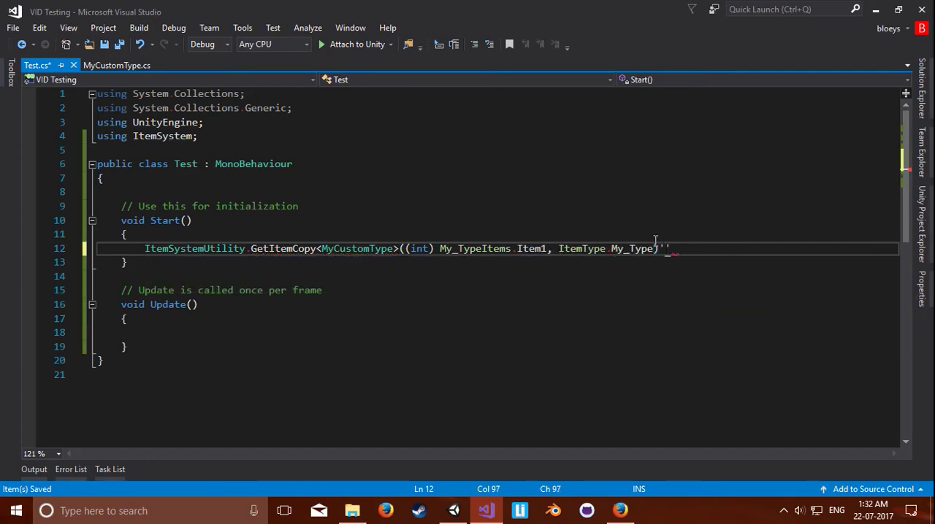
pyautogui.write(';')
pyautogui.hotkey('ctrl', 's')
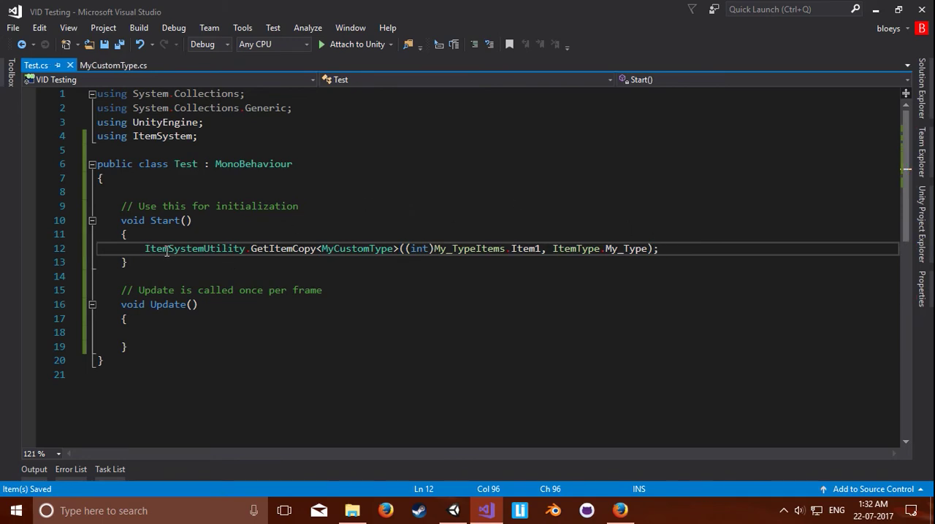
# Step: Declare the field public My_TypeItems item; at the start of the Test class, followed by a blank line, and save the script
pyautogui.doubleClick(526, 249)
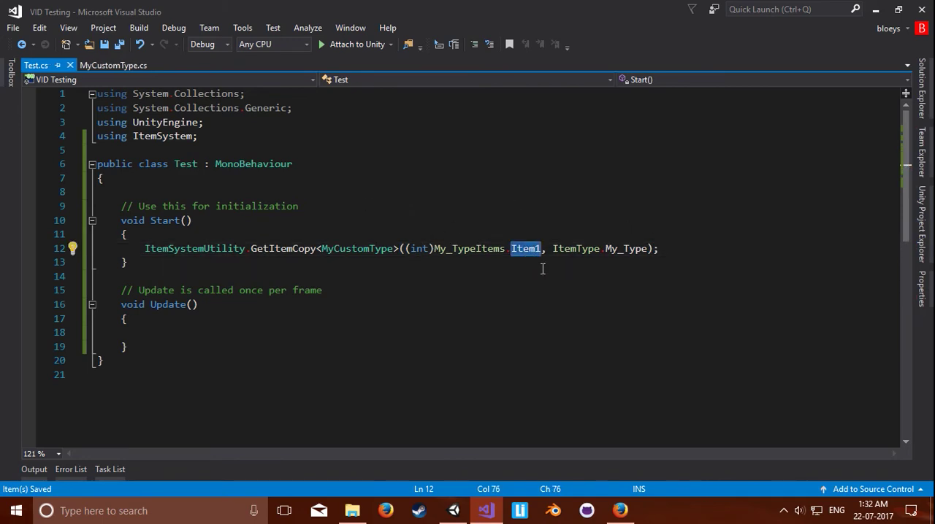
pyautogui.doubleClick(471, 249)
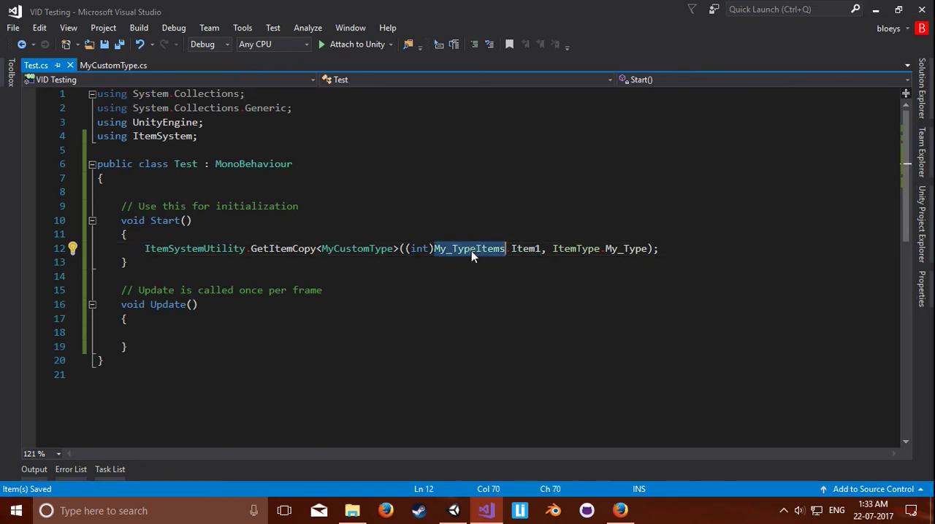
pyautogui.click(297, 192)
pyautogui.write('p')
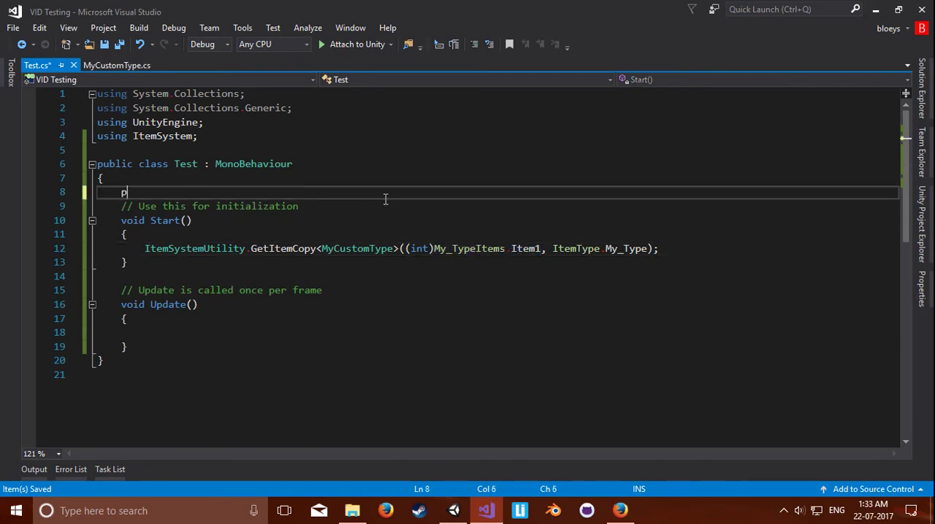
pyautogui.write('ublic My_TypeItems ')
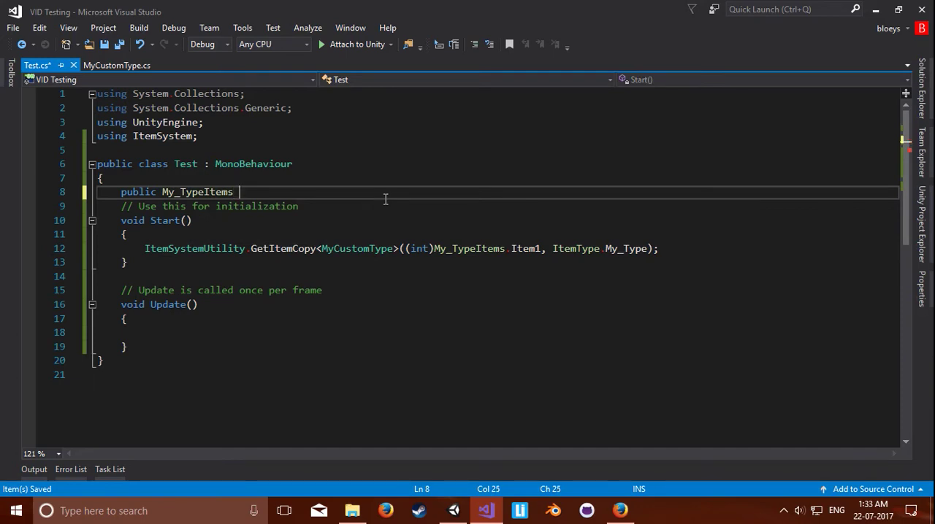
pyautogui.write('item;')
pyautogui.press('Return')
pyautogui.hotkey('ctrl', 's')
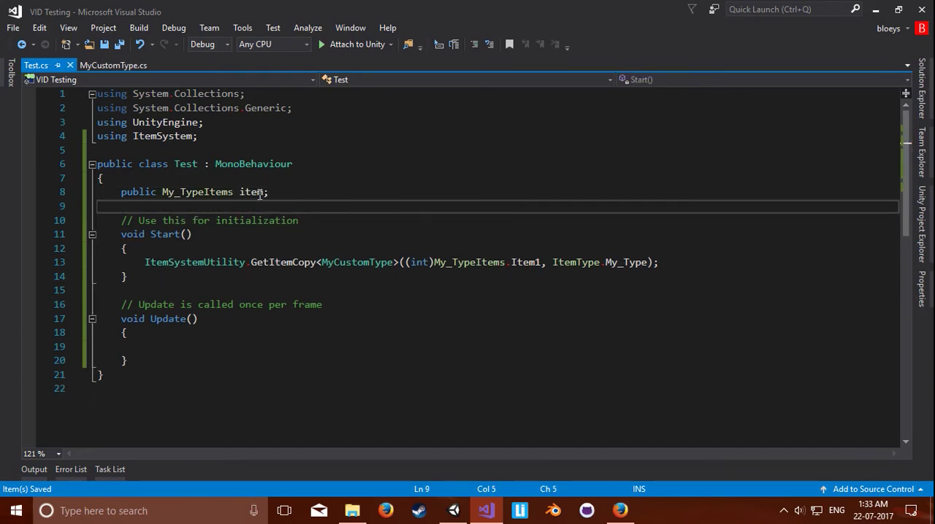
# Step: Assign the GetItemCopy result to a new MyCustomType variable named mct and save the script
pyautogui.doubleClick(256, 192)
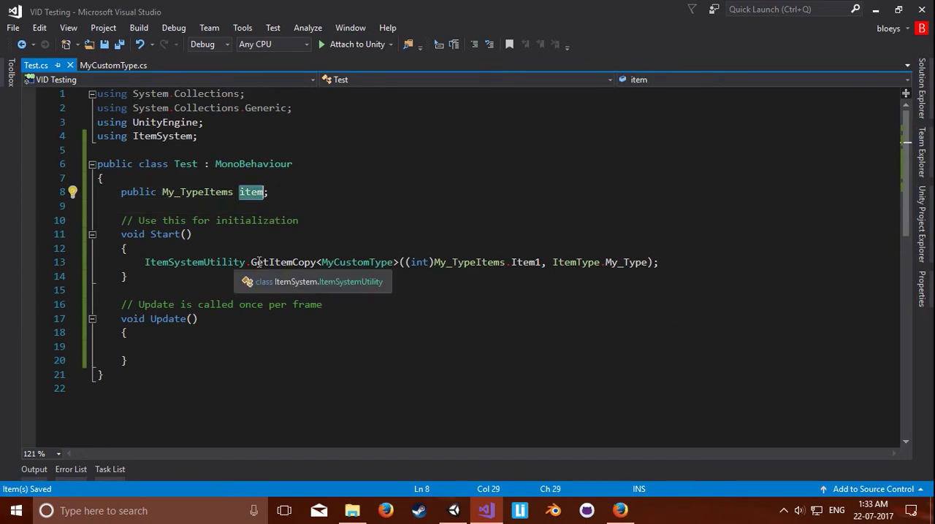
pyautogui.doubleClick(146, 262)
pyautogui.press('Left')
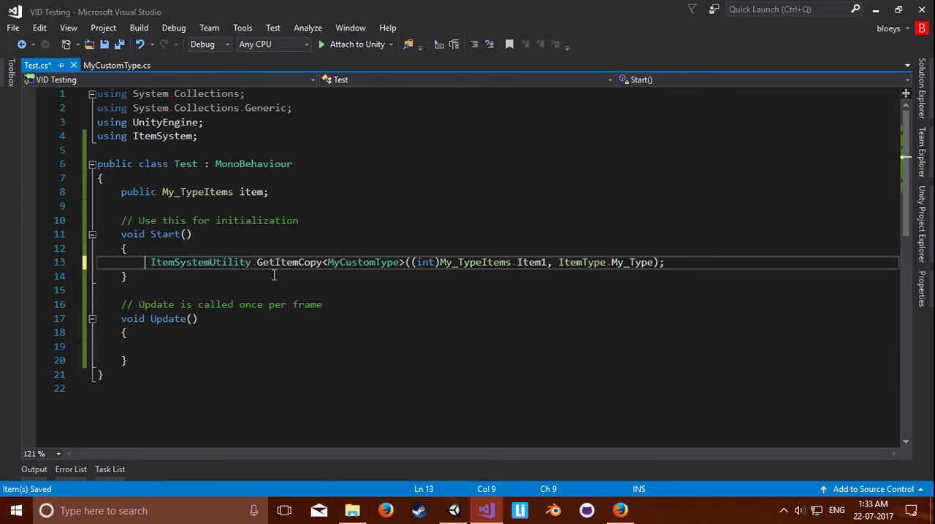
pyautogui.write('MyCustomType')
pyautogui.press('Tab')
pyautogui.write('mct =')
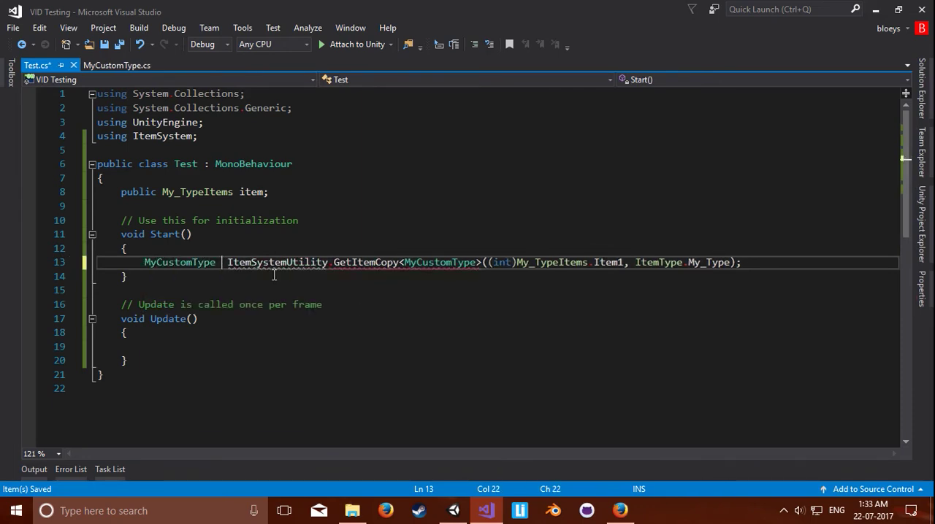
pyautogui.hotkey('ctrl', 's')
pyautogui.press('End')
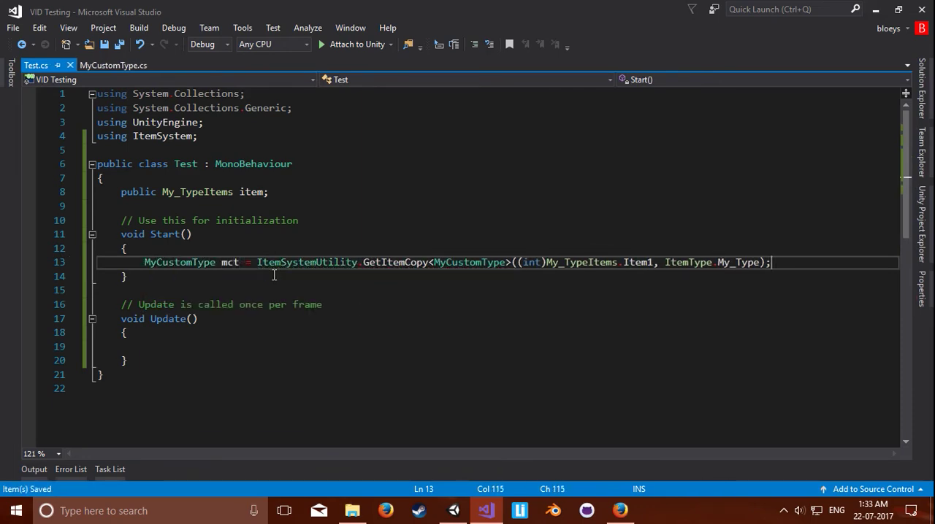
# Step: Add Debug.Log(mct.itemName); on a new line below the mct declaration and save the script
pyautogui.press('Return')
pyautogui.write('Debug.log')
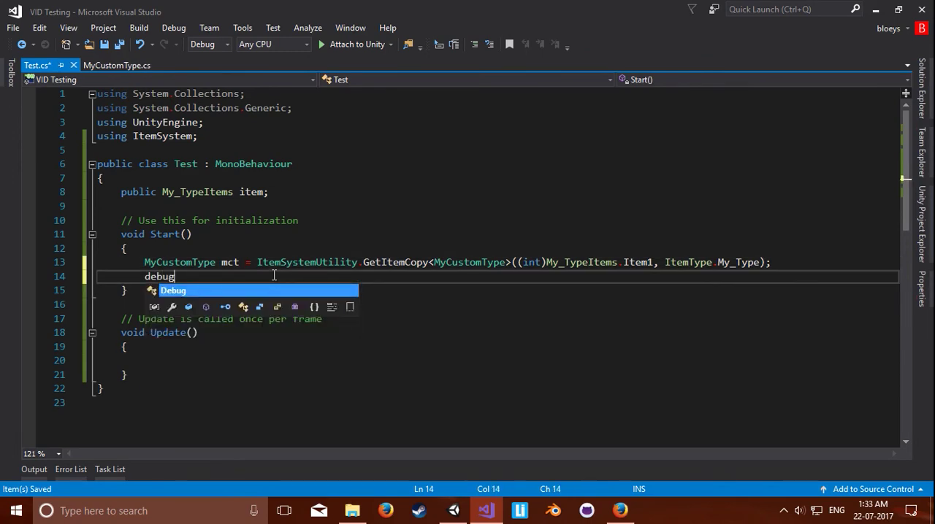
pyautogui.write('(')
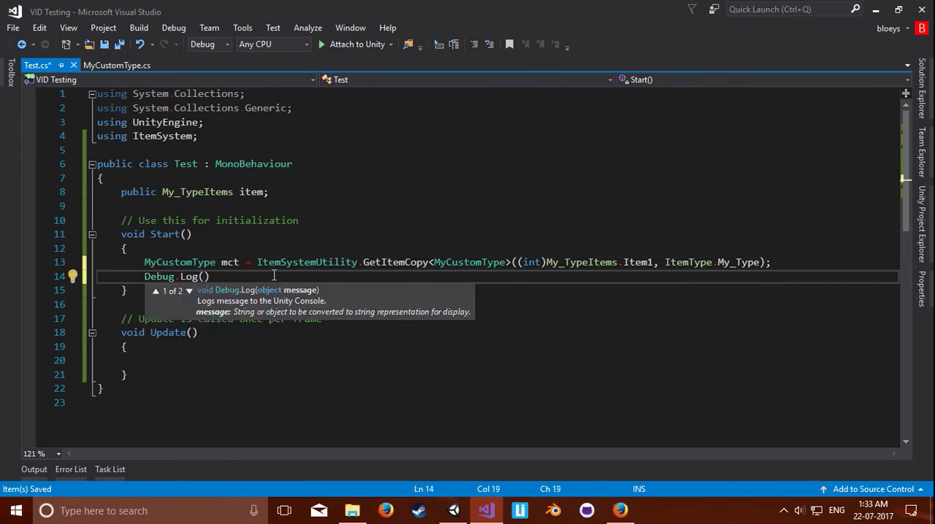
pyautogui.write('mct.name')
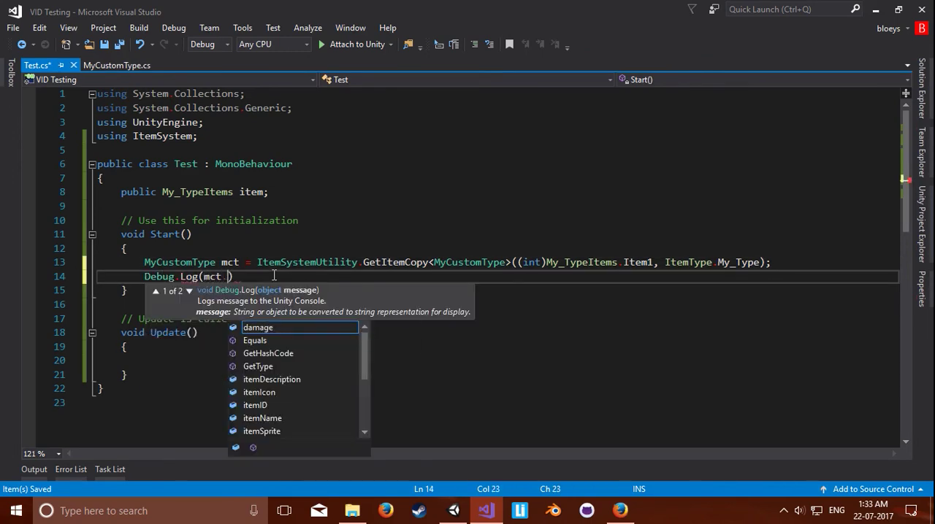
pyautogui.write(')')
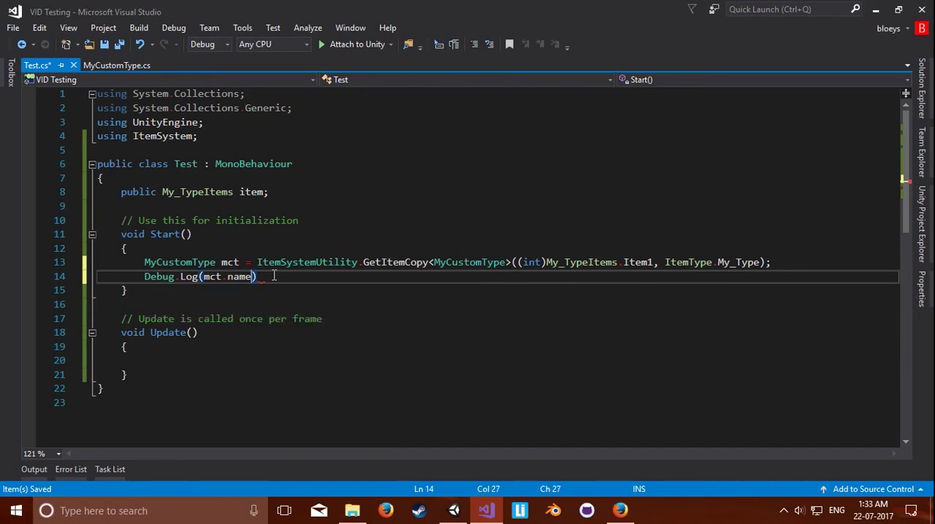
pyautogui.hotkey('ctrl', 'shift', 'Left')
pyautogui.write('itemna')
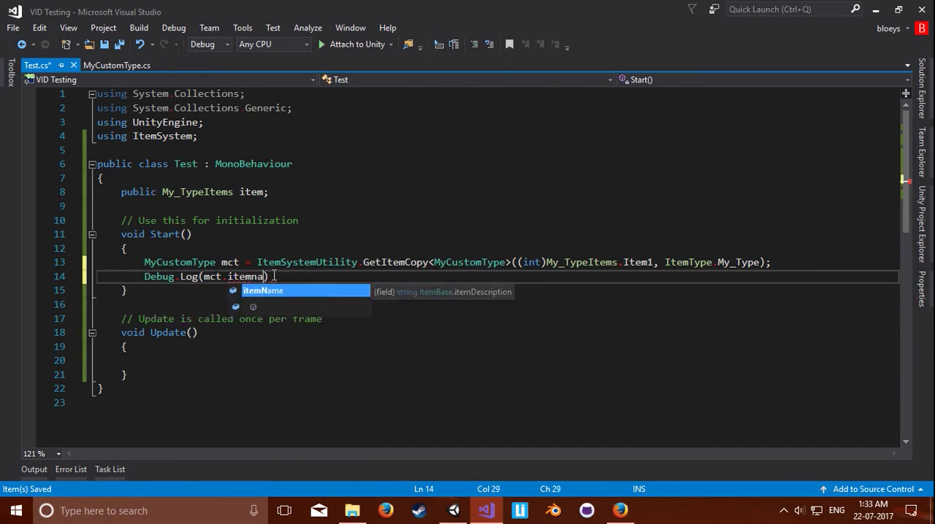
pyautogui.write('me')
pyautogui.press('BackSpace')
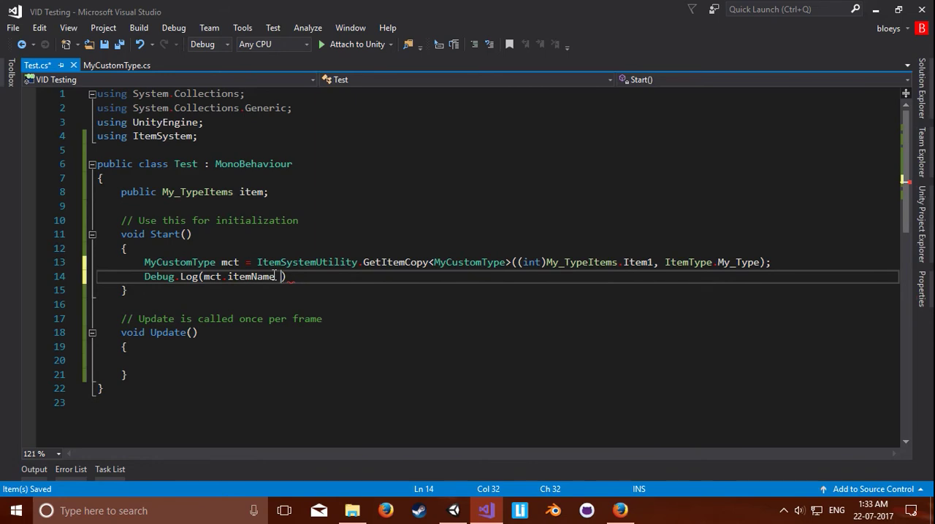
pyautogui.write(';')
pyautogui.hotkey('ctrl', 's')
# Step: Duplicate the Debug.Log(mct.itemName); line twice and insert a blank line above the first log line
pyautogui.hotkey('ctrl', 'c')
pyautogui.hotkey('ctrl', 'v')
pyautogui.hotkey('ctrl', 'v')
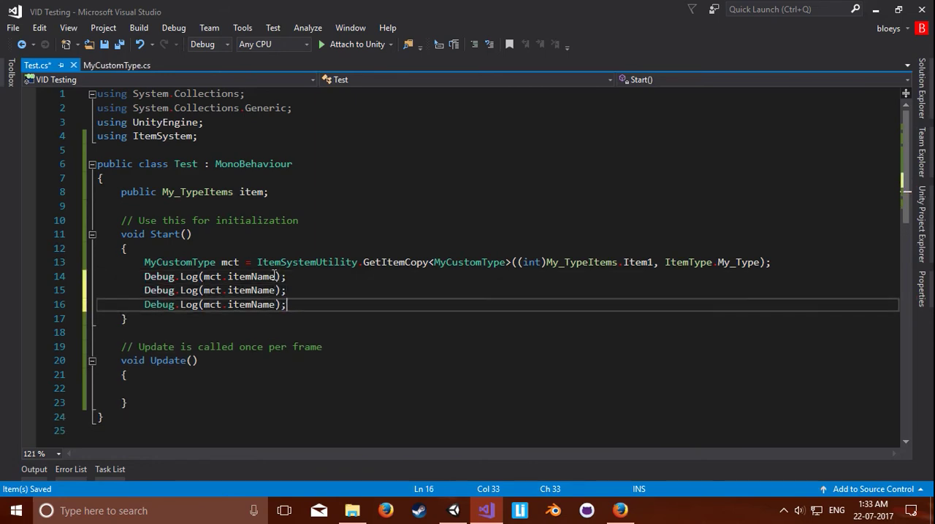
pyautogui.press('Up')
pyautogui.press('Up')
pyautogui.press('Home')
pyautogui.press('Return')
pyautogui.press('Down')
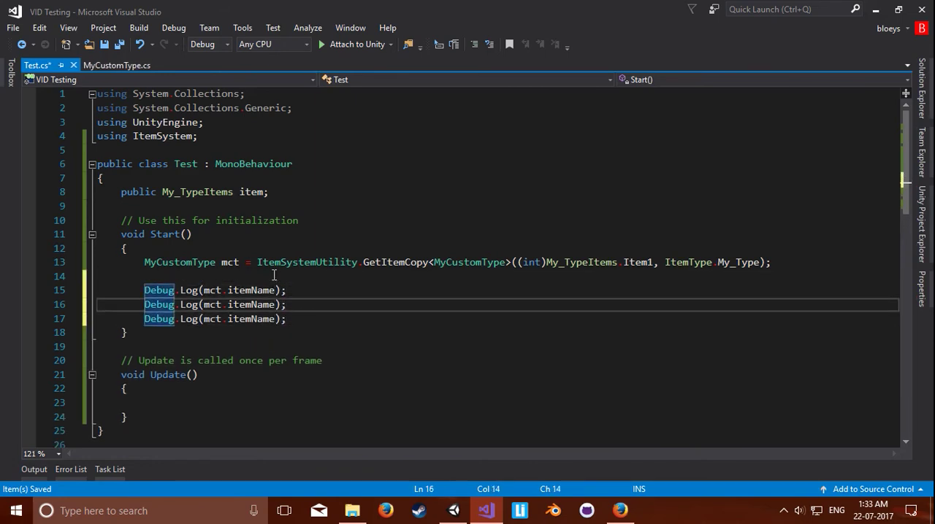
# Step: Change the second Debug.Log line to output mct.damage
pyautogui.hotkey('ctrl', 'Right')
pyautogui.hotkey('ctrl', 'Right')
pyautogui.hotkey('ctrl', 'Right')
pyautogui.hotkey('ctrl', 'Right')
pyautogui.hotkey('ctrl', 'Right')
pyautogui.hotkey('ctrl', 'Right')
pyautogui.hotkey('ctrl', 'shift', 'Right')
pyautogui.write('damage')
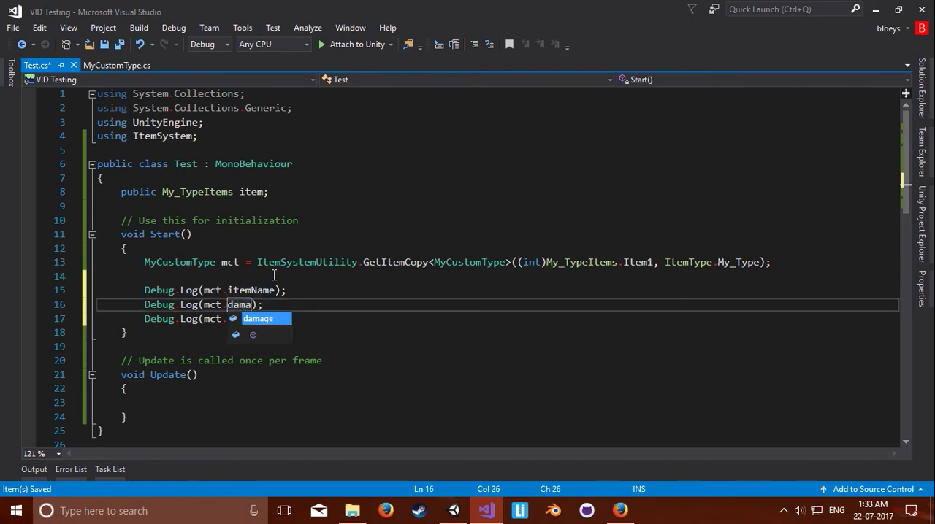
# Step: Change the third Debug.Log line to output mct.name
pyautogui.press('Down')
pyautogui.hotkey('ctrl', 'Left')
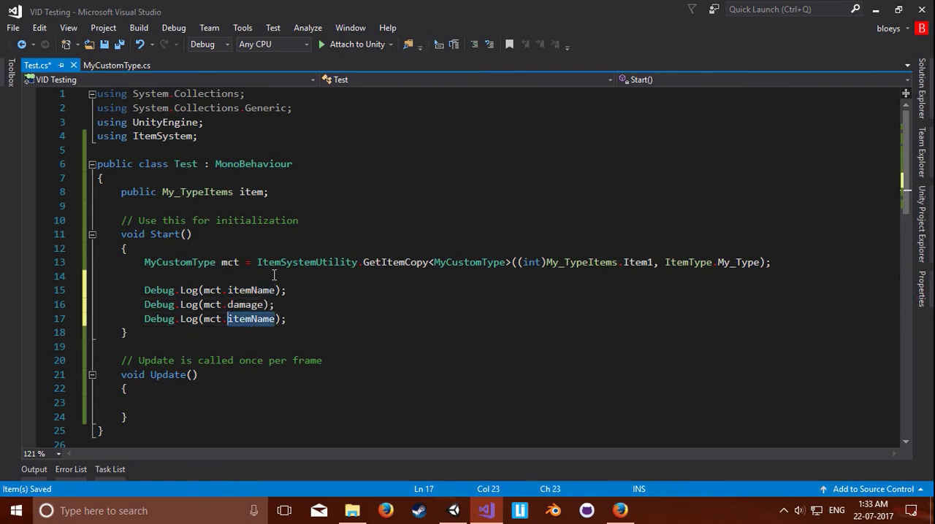
pyautogui.hotkey('ctrl', 'Delete')
pyautogui.hotkey('ctrl', 'space')
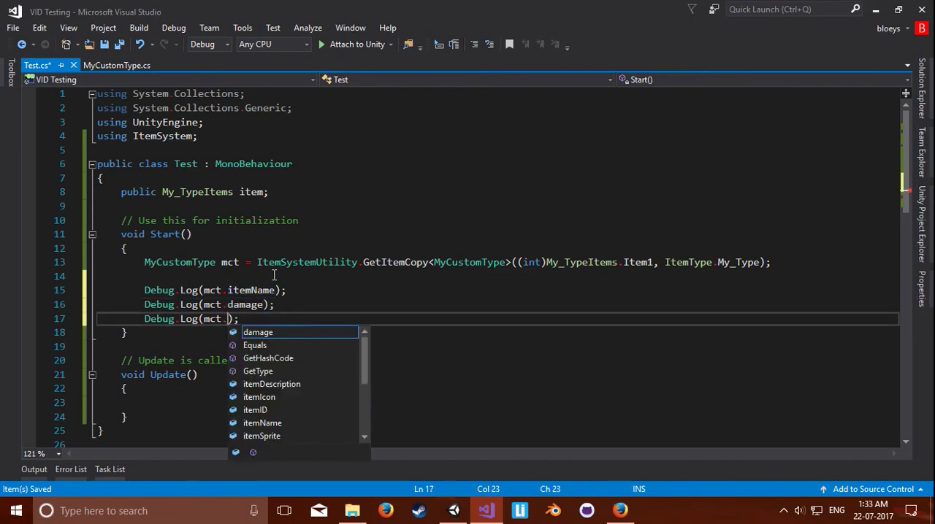
pyautogui.write('name')
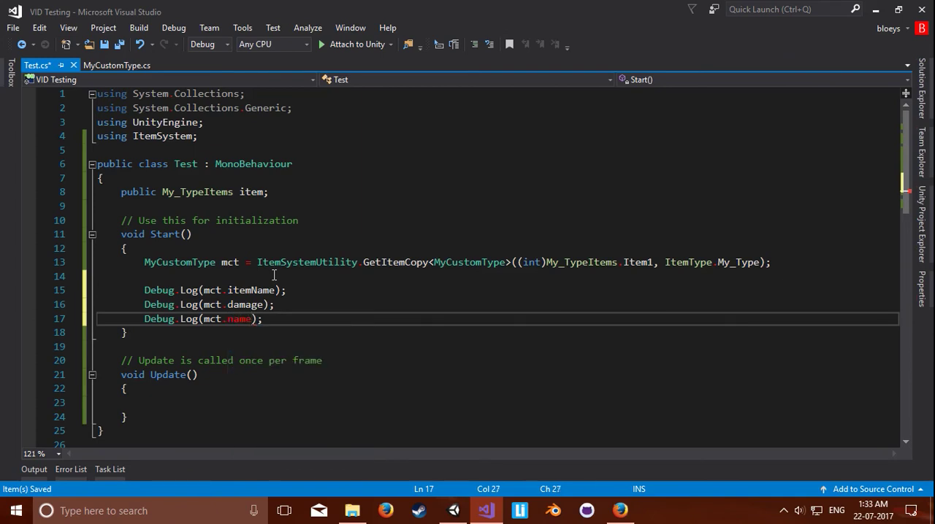
# Step: Prefix the value in the first Debug.Log line with the label "Item Name: " using string concatenation
pyautogui.press('Up')
pyautogui.press('Up')
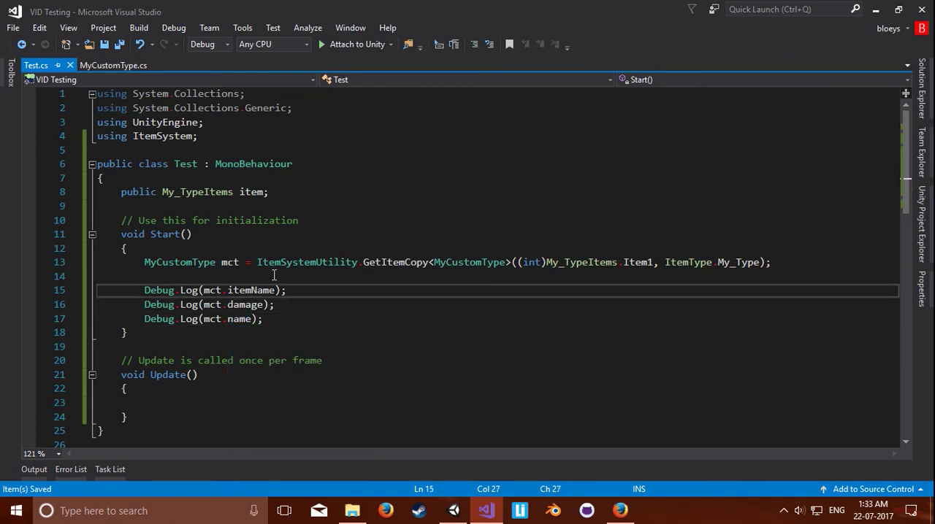
pyautogui.hotkey('ctrl', 'Left')
pyautogui.hotkey('ctrl', 'Left')
pyautogui.hotkey('ctrl', 'Left')
pyautogui.write('"Item Name:')
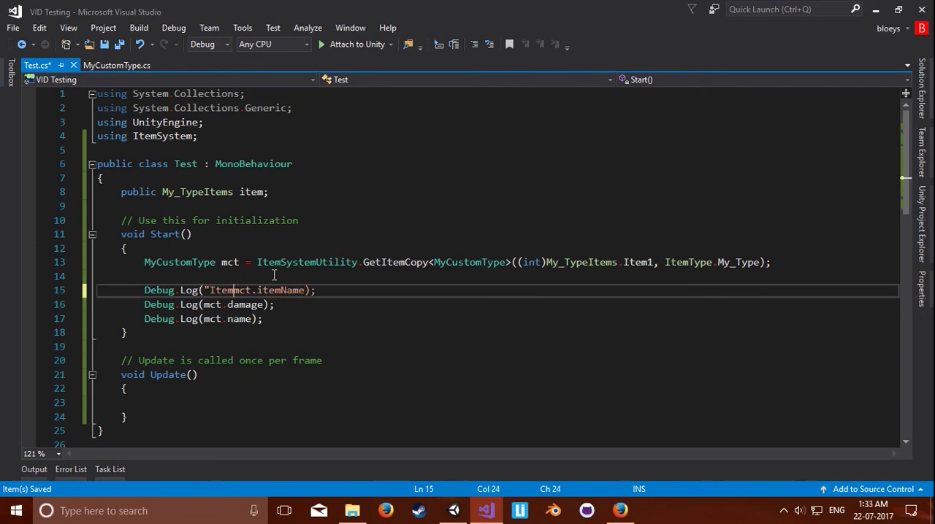
pyautogui.write(' "+')
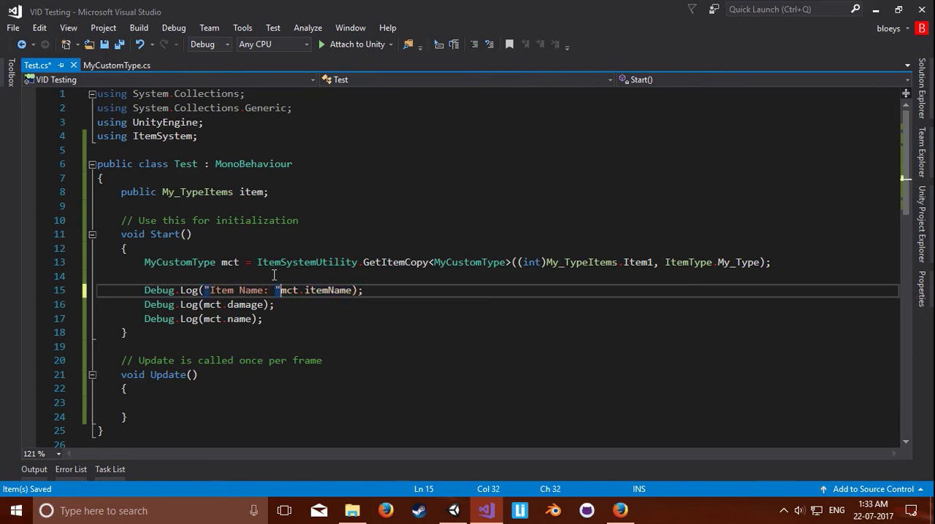
# Step: Prefix mct.damage in the second Debug.Log line with the concatenated label "Damage: "
pyautogui.press('Down')
pyautogui.press('Home')
pyautogui.hotkey('ctrl', 'Right')
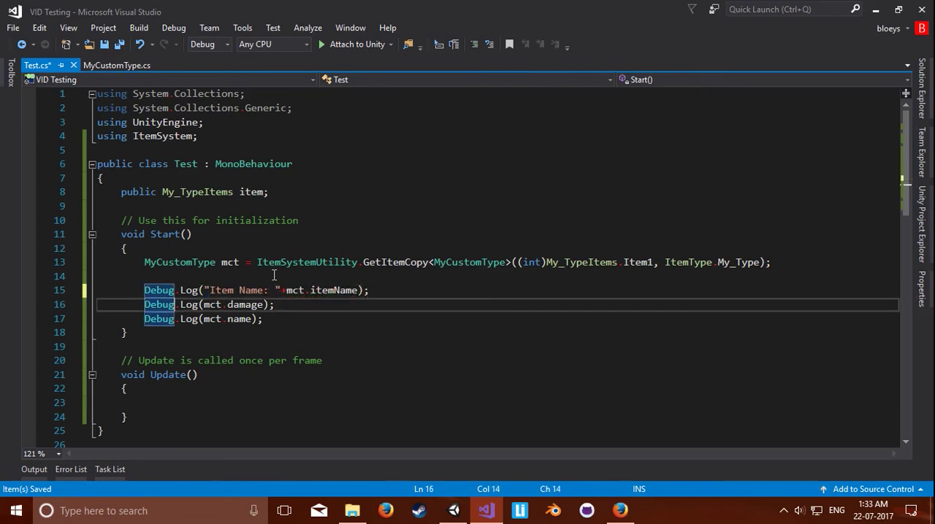
pyautogui.hotkey('ctrl', 'Right')
pyautogui.hotkey('ctrl', 'Right')
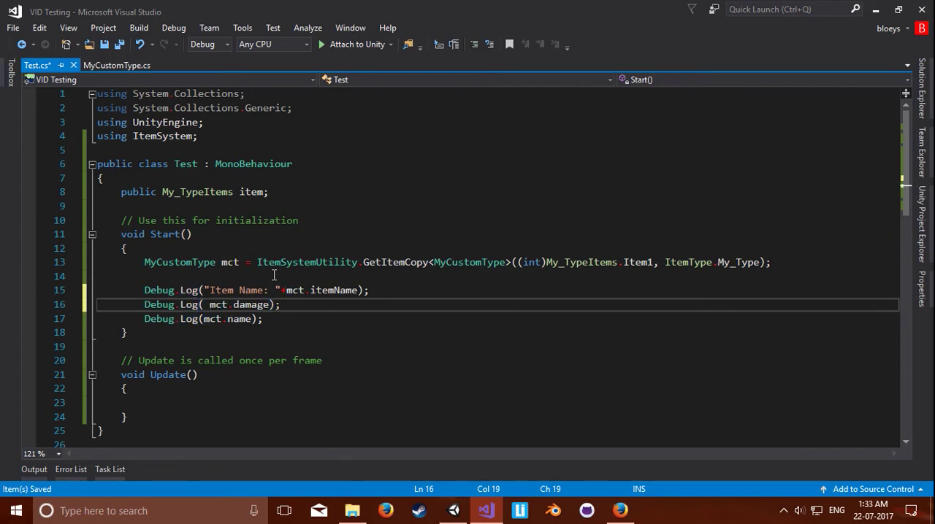
pyautogui.write('"')
pyautogui.write('Damage: "')
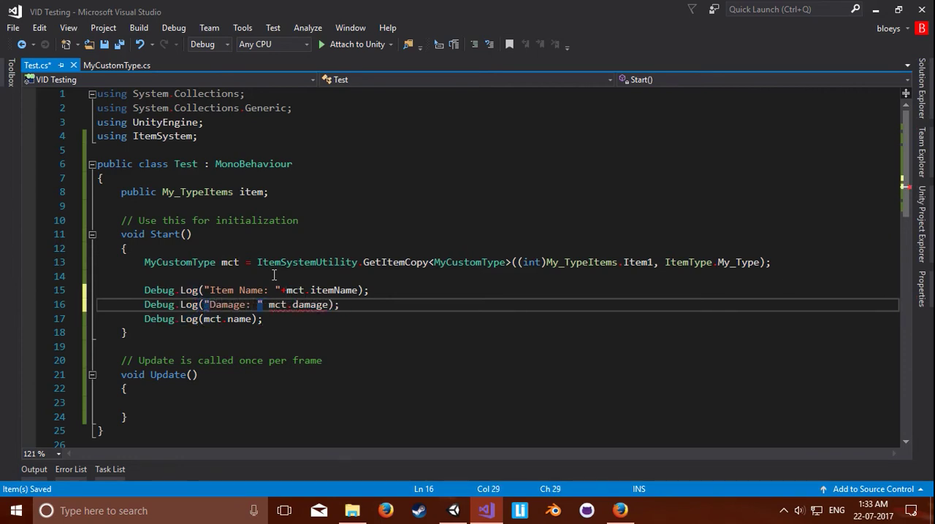
pyautogui.write('+')
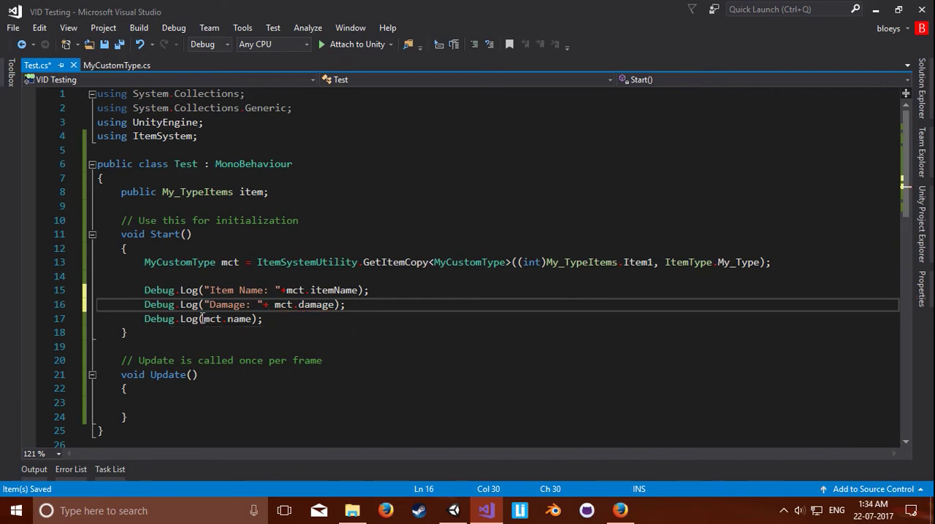
# Step: Prefix mct.name in the third Debug.Log line with the concatenated label "Name: " and save the script
pyautogui.click(204, 319)
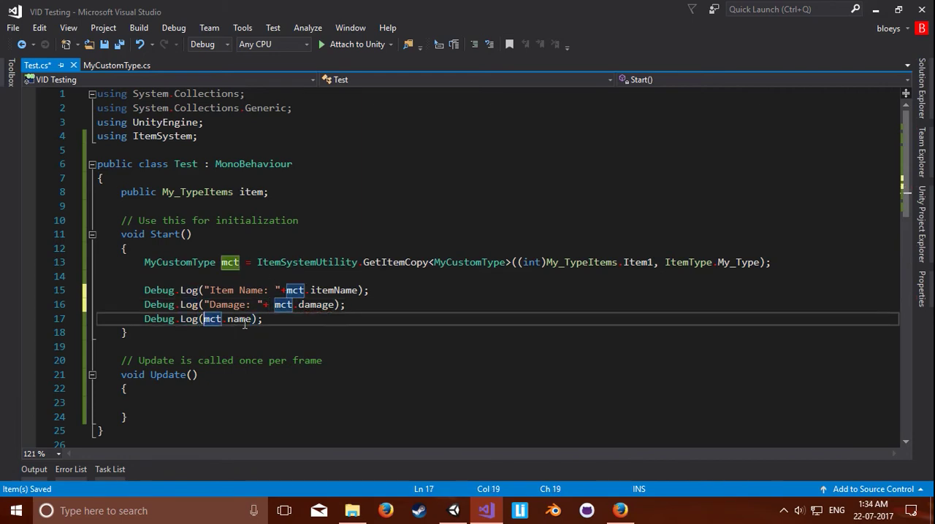
pyautogui.write('"Name:')
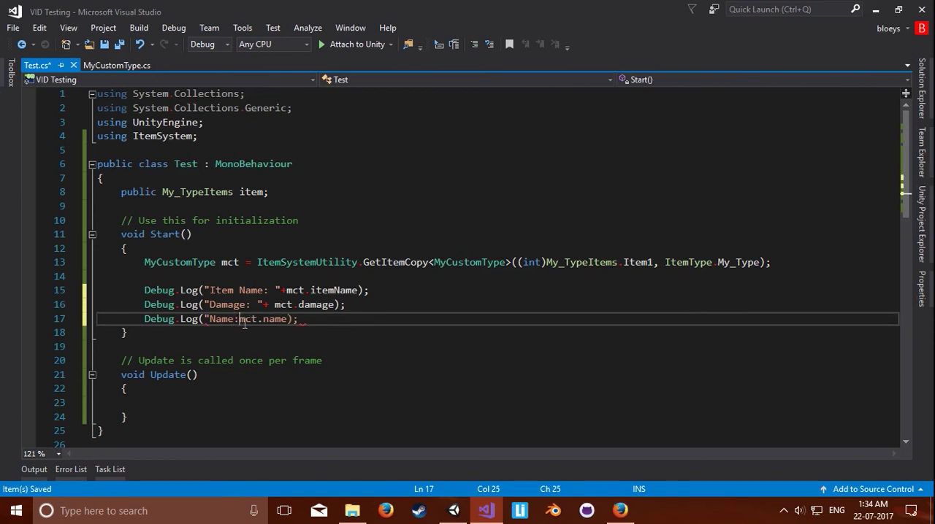
pyautogui.write(' " +')
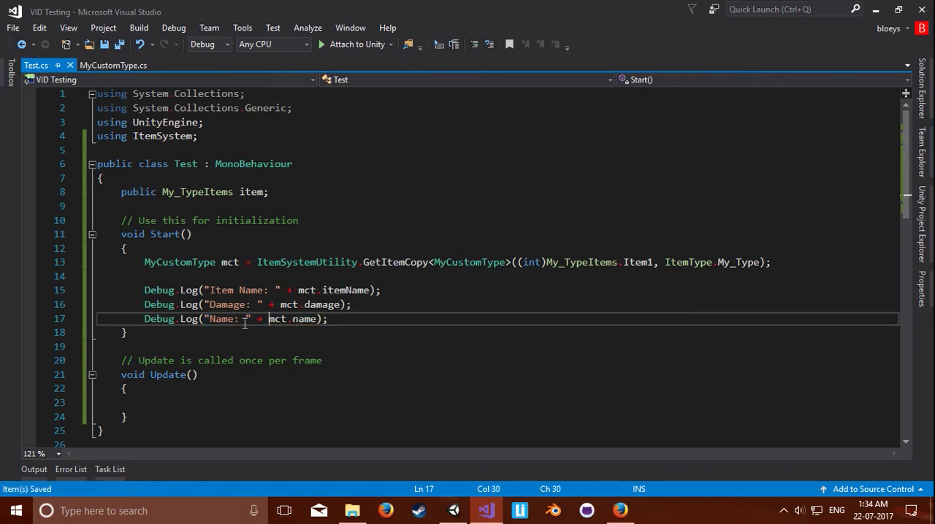
# Step: Switch to Unity, create an empty game object in the scene and attach the Test script to it
pyautogui.click(454, 511)
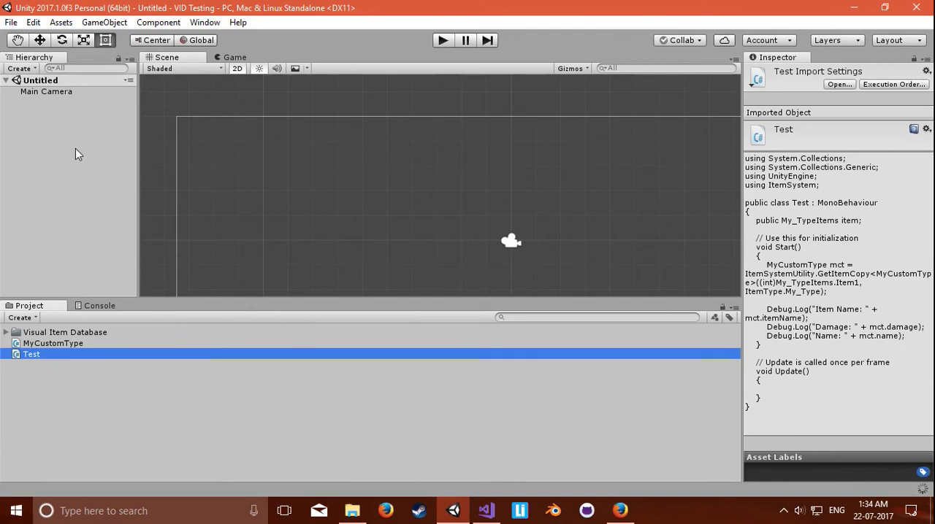
pyautogui.rightClick(62, 119)
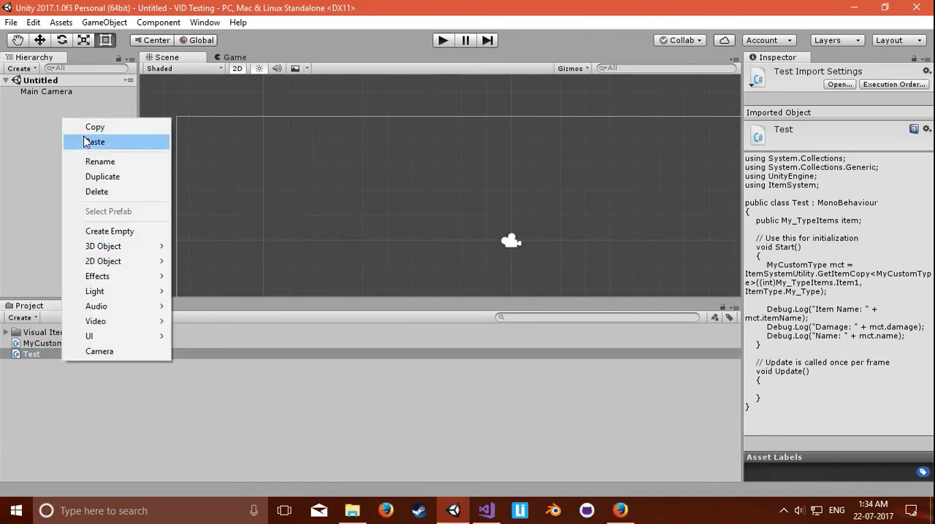
pyautogui.click(124, 231)
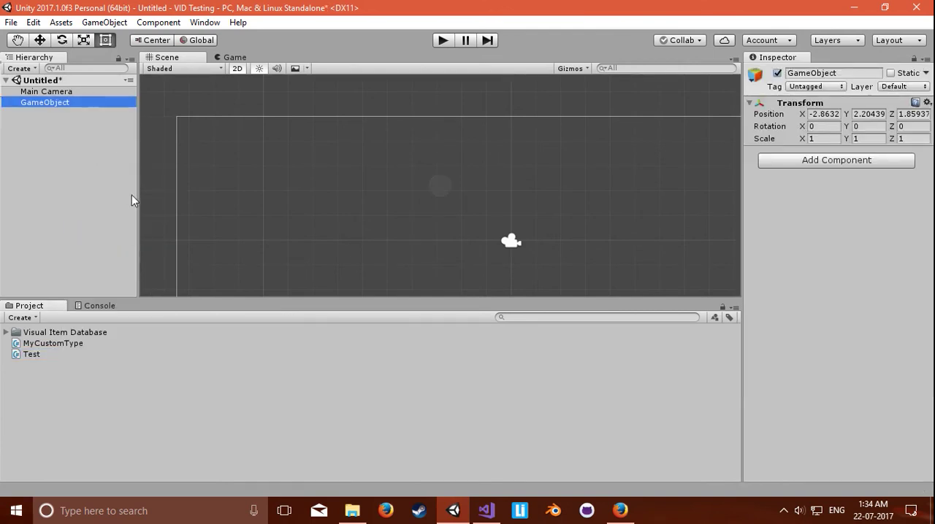
pyautogui.moveTo(47, 356); pyautogui.dragTo(827, 289)
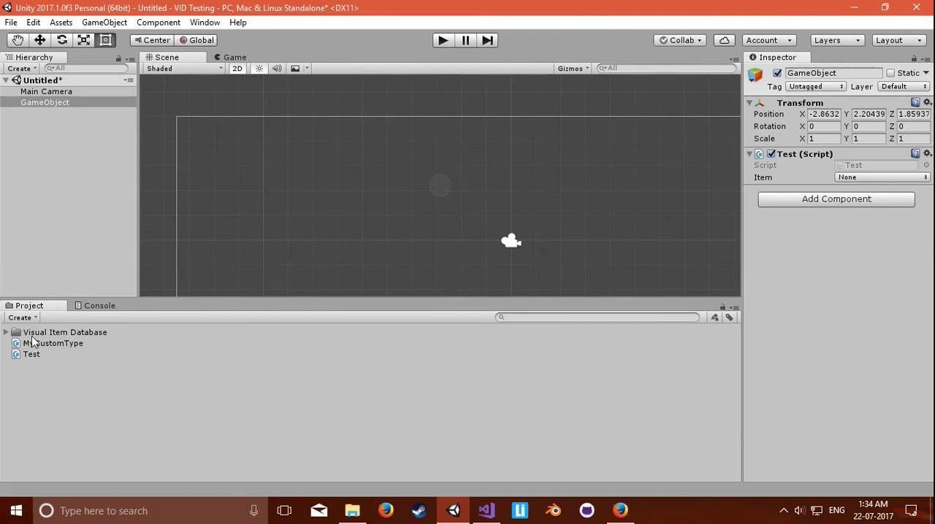
# Step: Add the ItemSystemUtility prefab from the Visual Item Database's Prefabs folder to the scene hierarchy
pyautogui.click(6, 332)
pyautogui.click(15, 354)
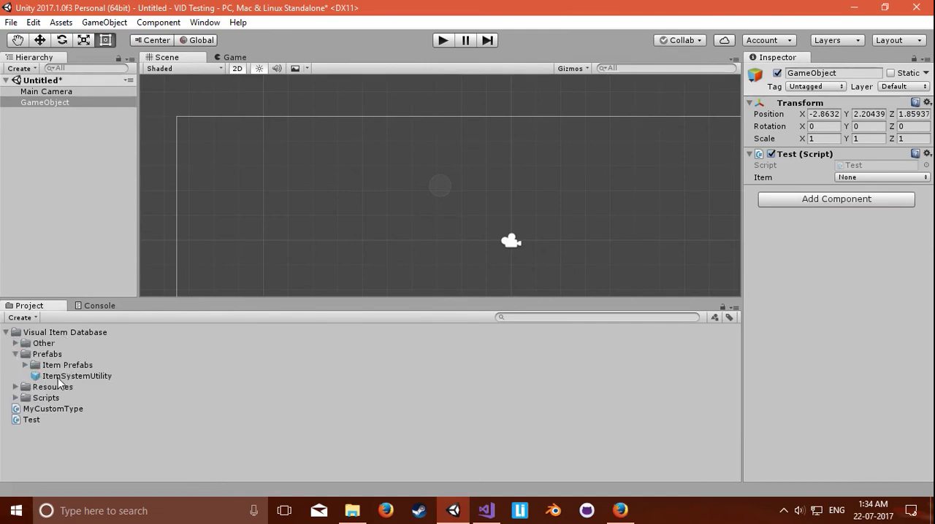
pyautogui.moveTo(63, 378); pyautogui.dragTo(66, 245)
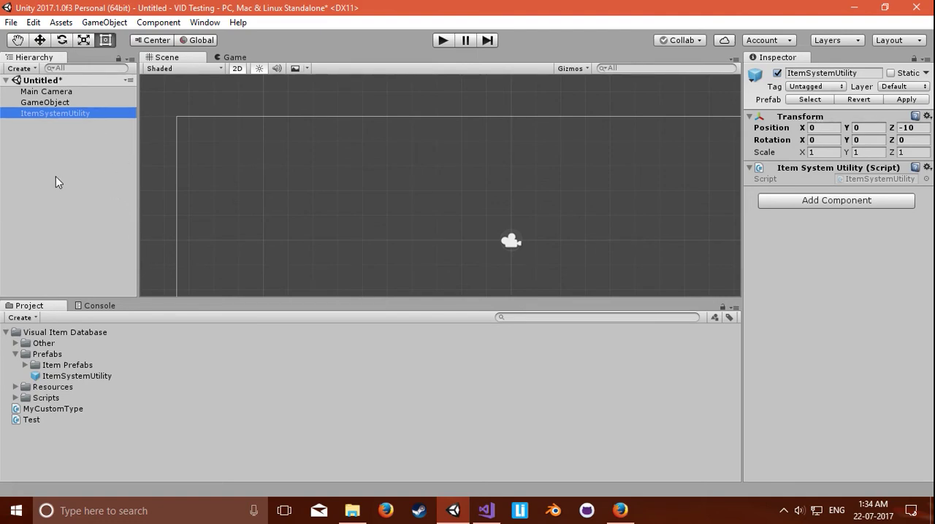
pyautogui.click(79, 173)
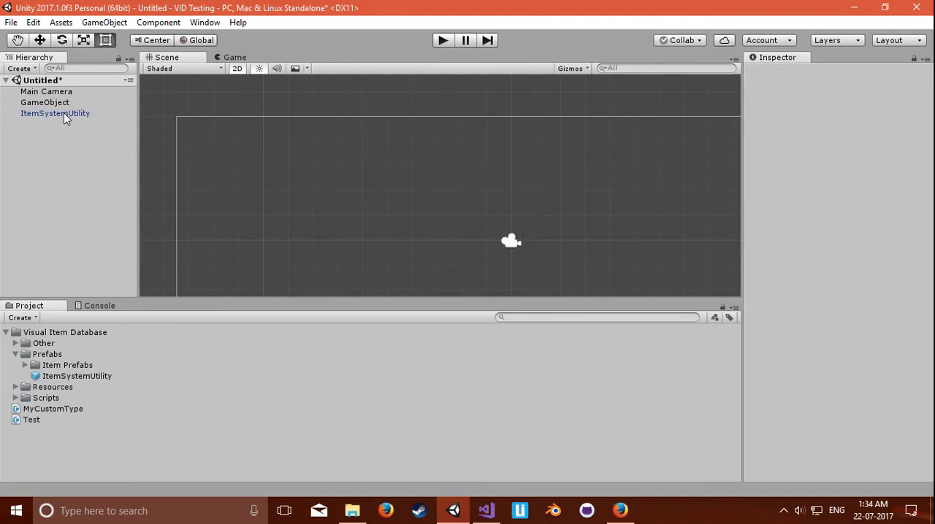
pyautogui.click(64, 113)
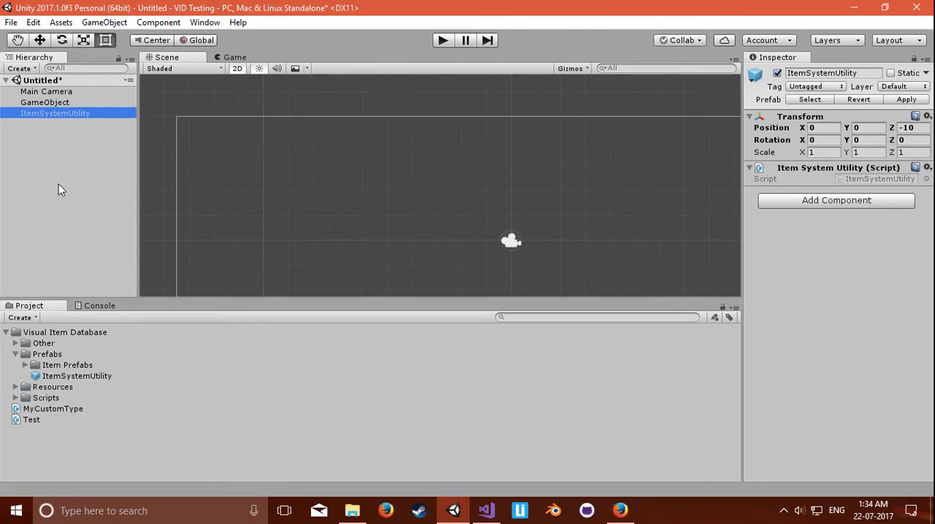
# Step: Set the Item field of the GameObject's Test script to Item 1
pyautogui.click(65, 104)
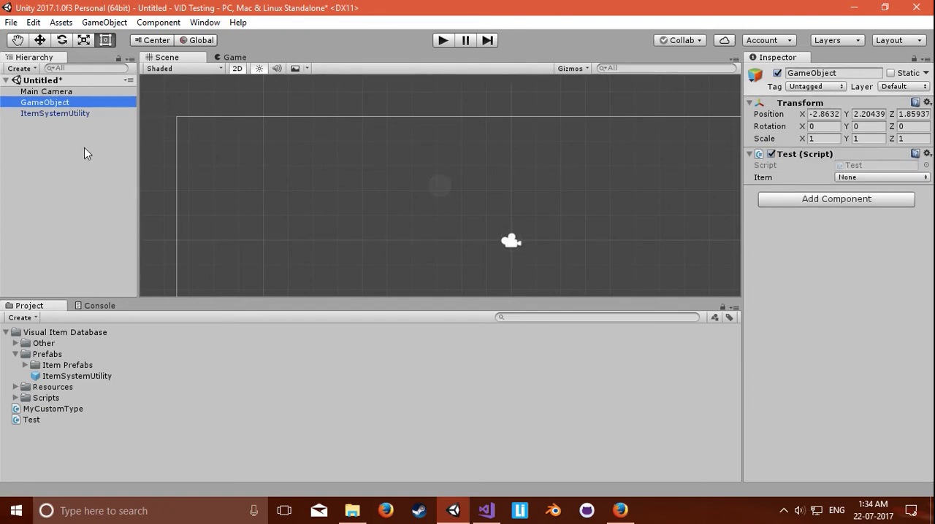
pyautogui.click(860, 177)
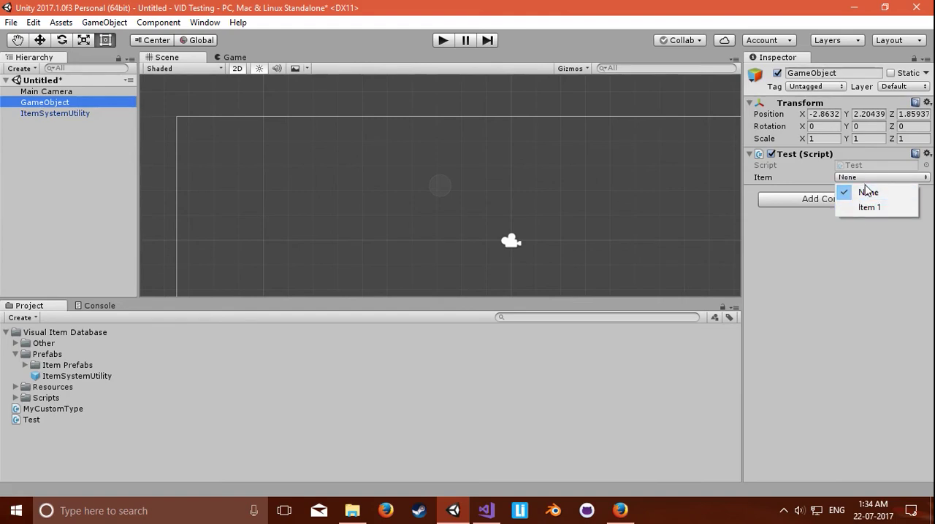
pyautogui.click(852, 209)
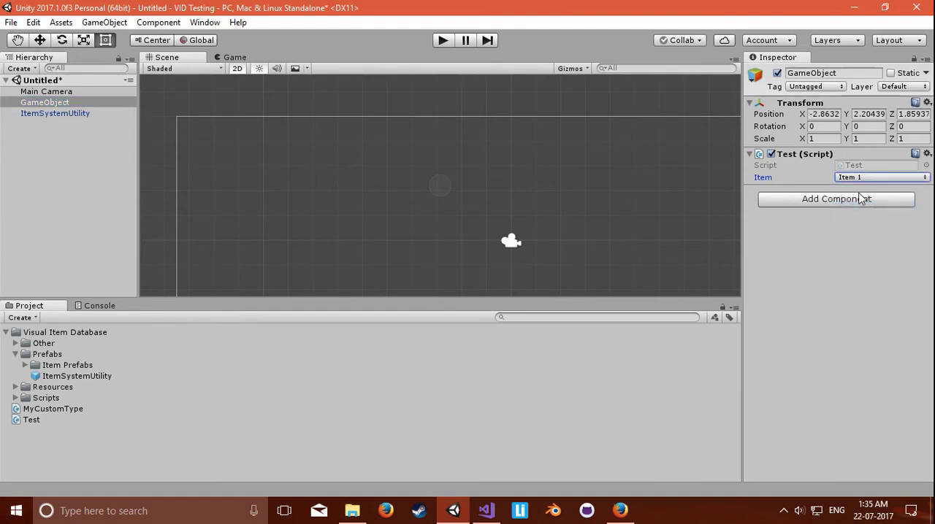
# Step: In the Visual Item Database, set Item1's Damage to 500 and its Name to MyName, and close the database window
pyautogui.hotkey('ctrl', 'shift', 'i')
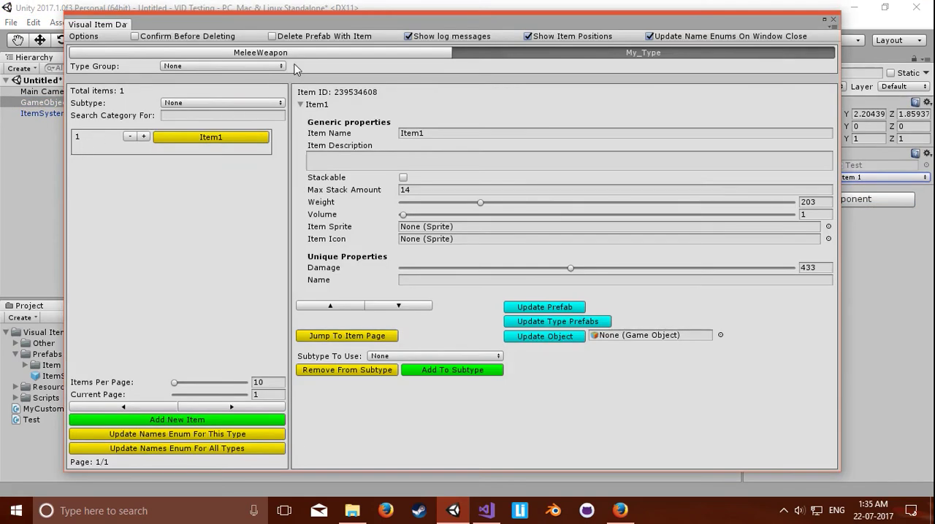
pyautogui.click(824, 266)
pyautogui.write('500')
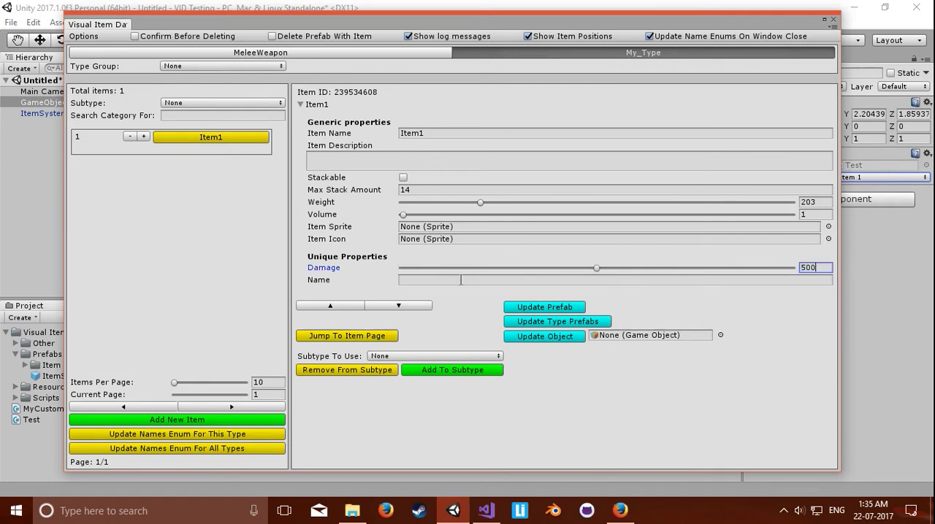
pyautogui.click(459, 282)
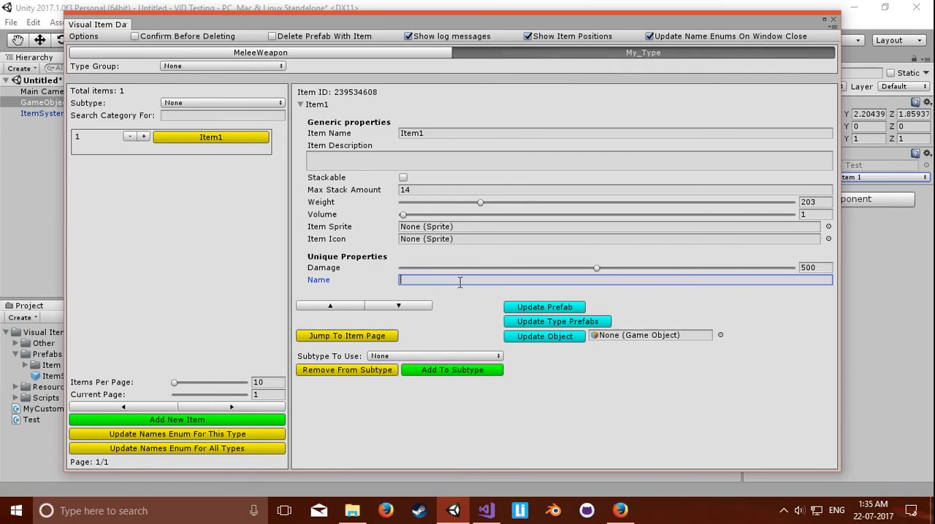
pyautogui.write('MyName')
pyautogui.click(833, 20)
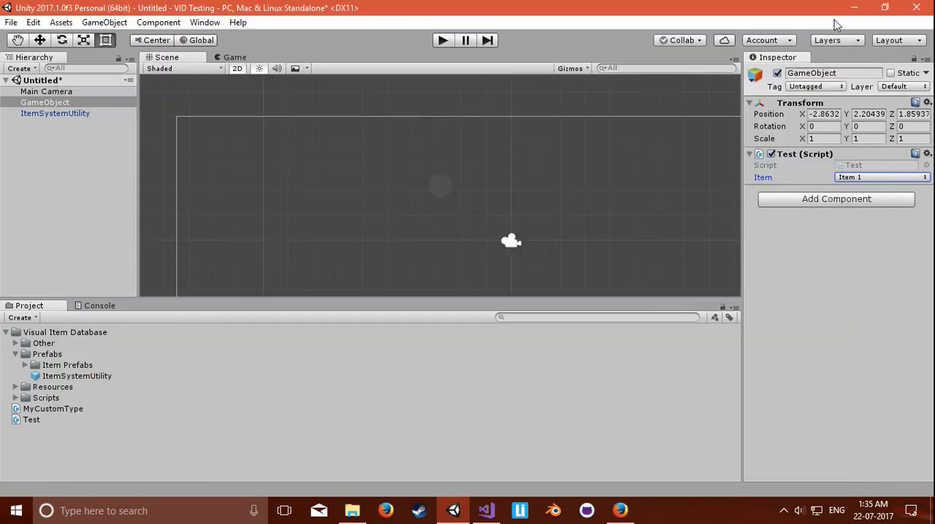
# Step: Run the scene with the console showing to check the logged item values, and stop play mode
pyautogui.click(94, 305)
pyautogui.click(442, 40)
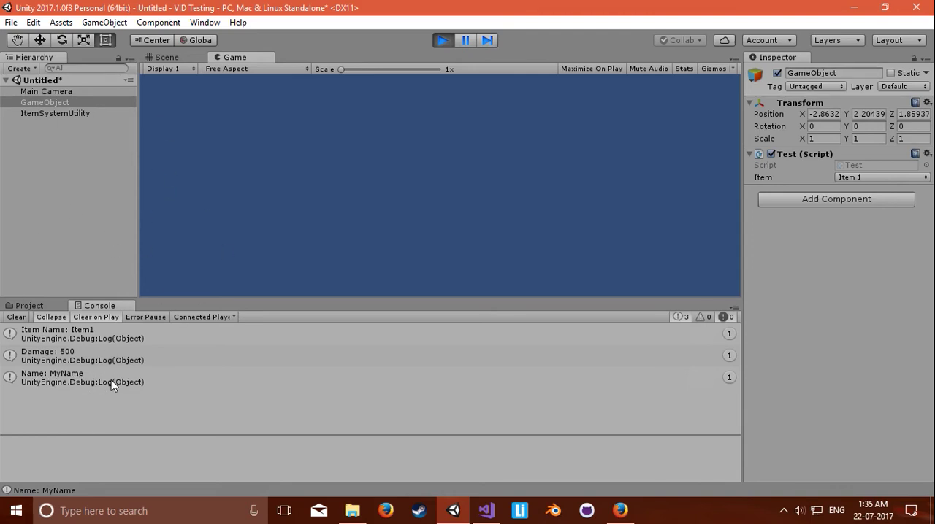
pyautogui.click(442, 41)
# Step: Switch to Visual Studio, comment out the damage and name assignments in UpdateUniqueProperties of MyCustomType.cs, and save the file
pyautogui.click(486, 511)
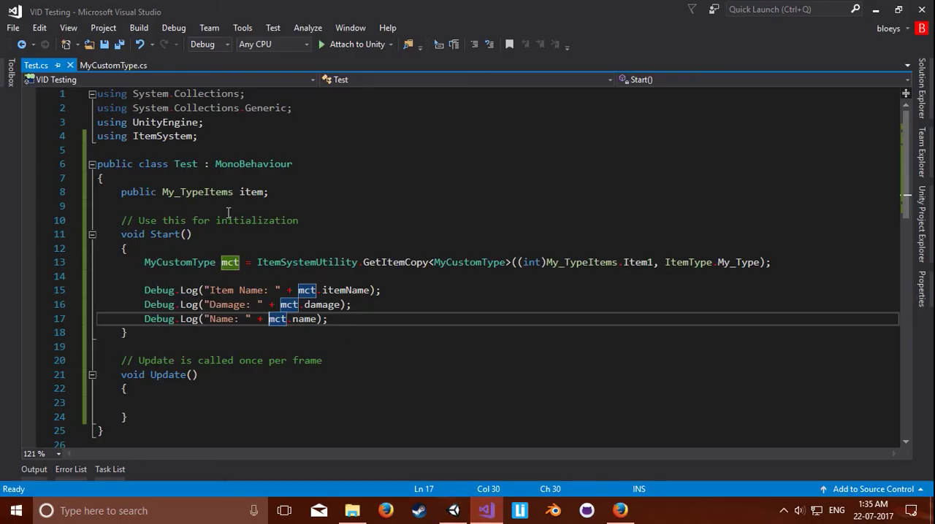
pyautogui.click(110, 65)
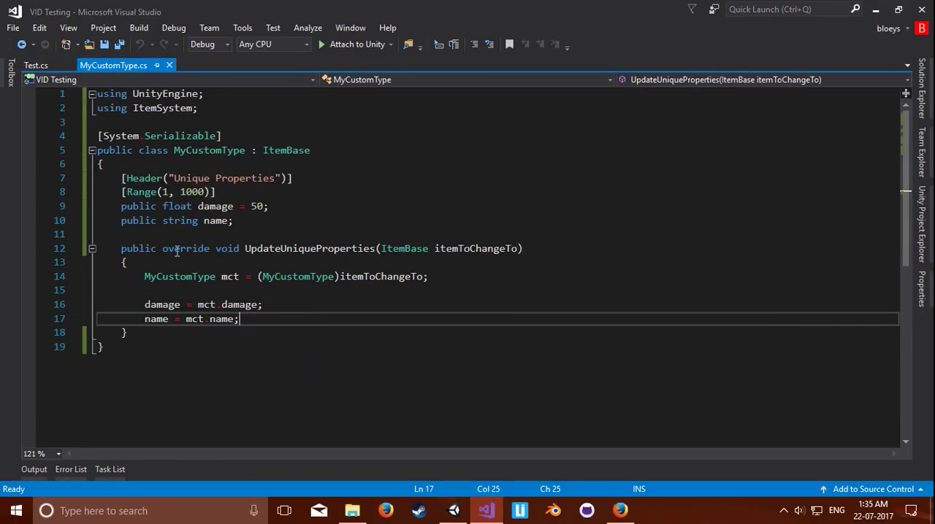
pyautogui.moveTo(121, 249); pyautogui.dragTo(240, 339)
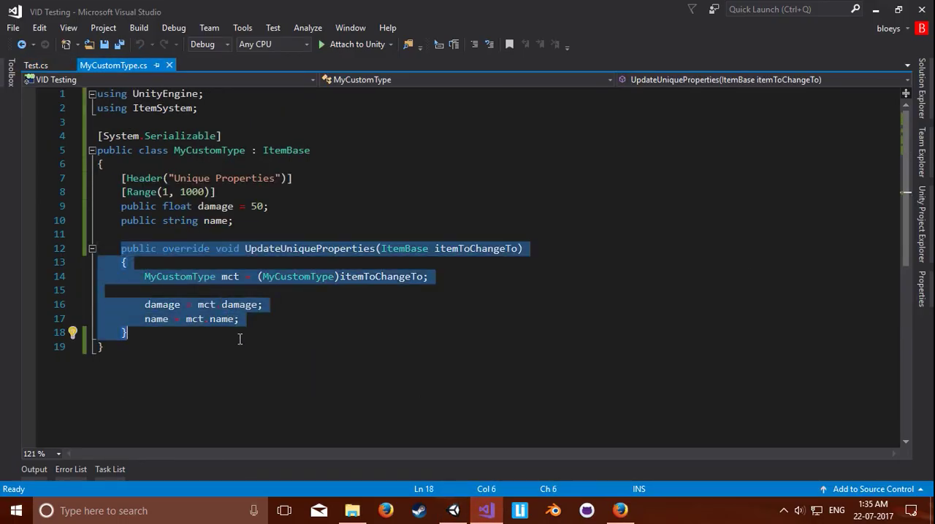
pyautogui.click(298, 322)
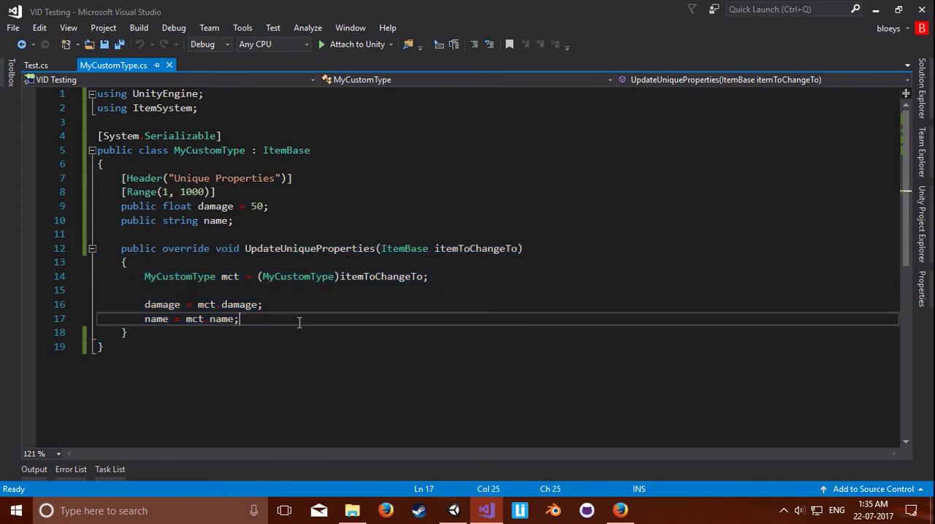
pyautogui.press('Up')
pyautogui.press('Home')
pyautogui.hotkey('shift', 'Down')
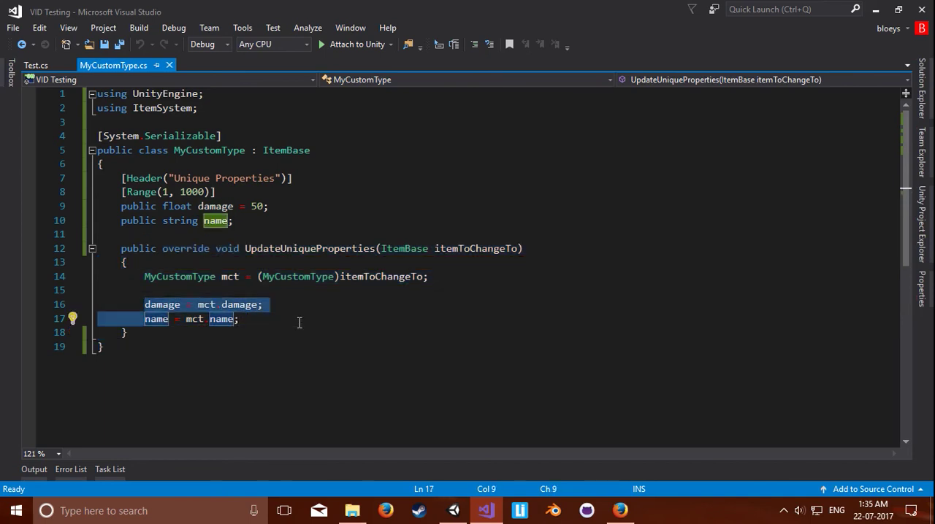
pyautogui.hotkey('ctrl', 'k')
pyautogui.hotkey('ctrl', 'c')
pyautogui.click(299, 322)
pyautogui.hotkey('ctrl', 's')
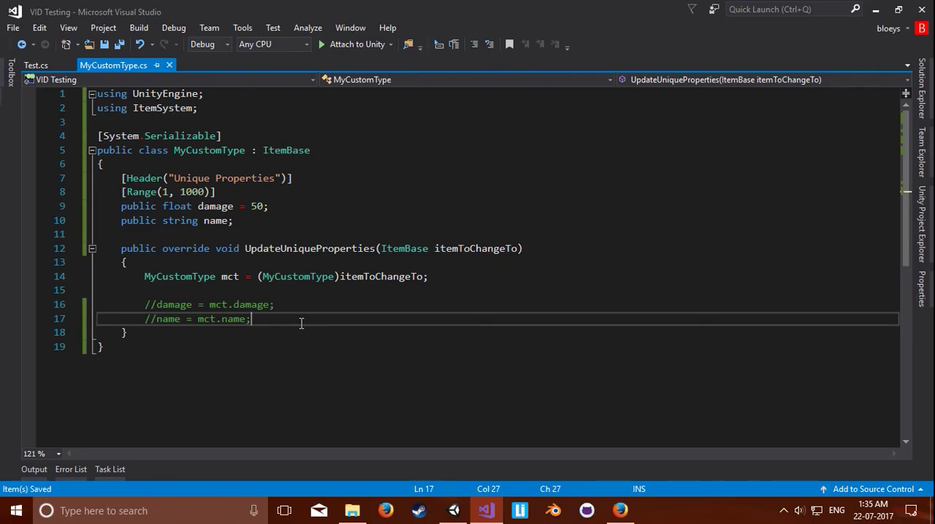
# Step: Switch to Unity, run the scene to check the item values logged in the console, and stop play mode
pyautogui.click(454, 510)
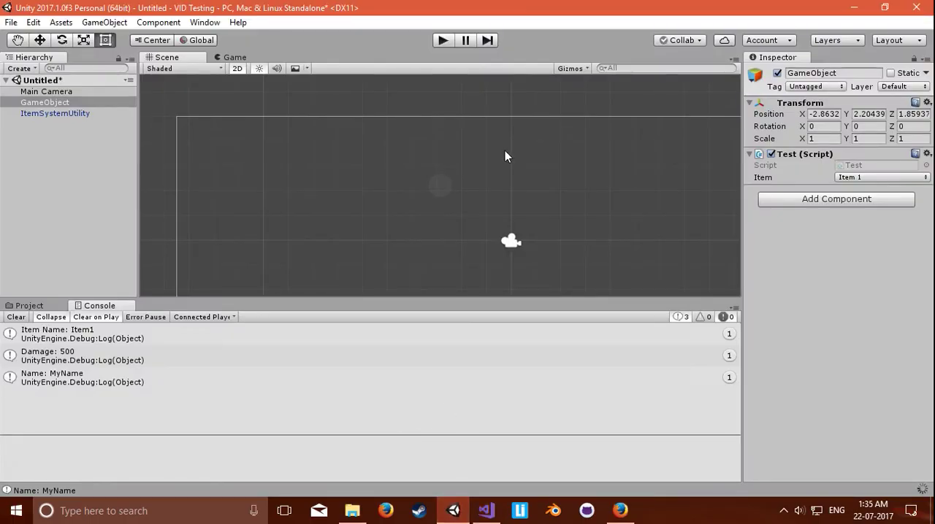
pyautogui.click(444, 40)
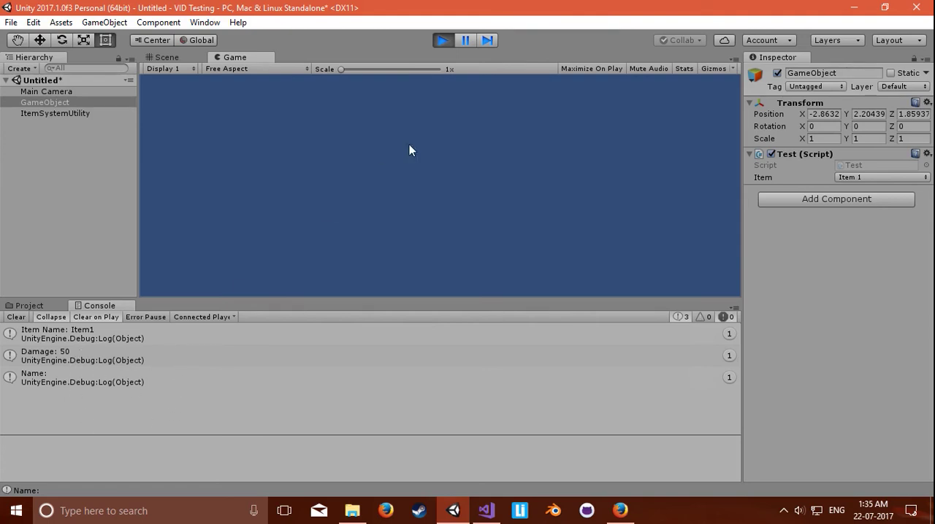
pyautogui.click(442, 42)
# Step: Switch to Visual Studio and review MyCustomType.cs: the UpdateUniqueProperties override, the damage and name fields, the ItemSystem import and the ItemBase inheritance
pyautogui.hotkey('alt', 'Tab')
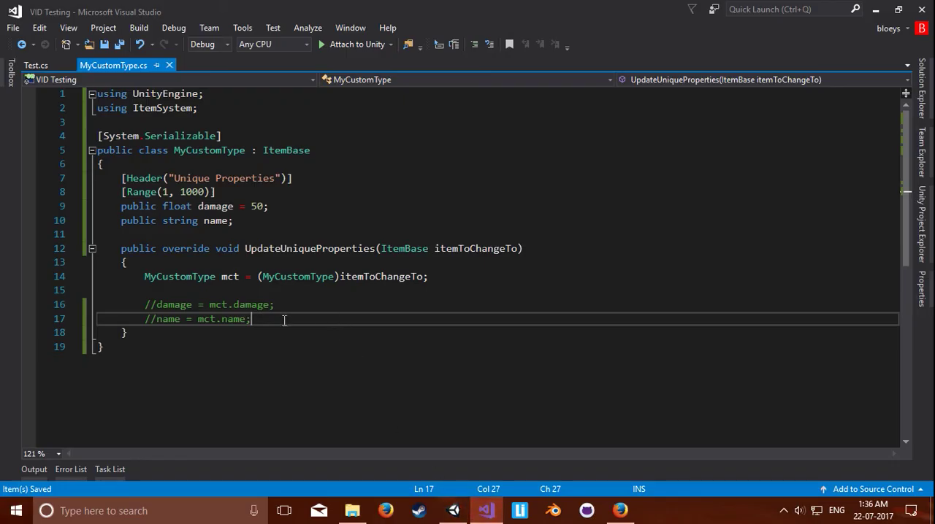
pyautogui.moveTo(123, 251); pyautogui.dragTo(198, 328)
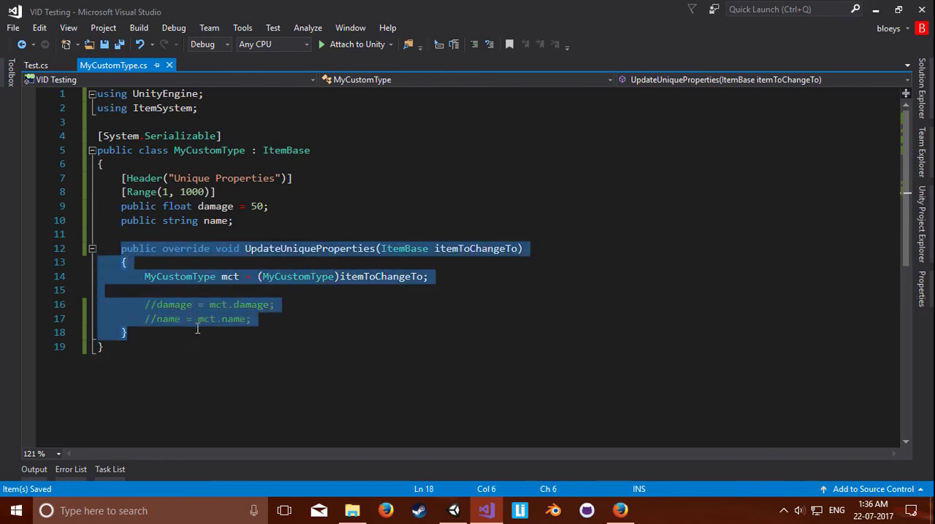
pyautogui.click(260, 318)
pyautogui.moveTo(117, 208); pyautogui.dragTo(269, 217)
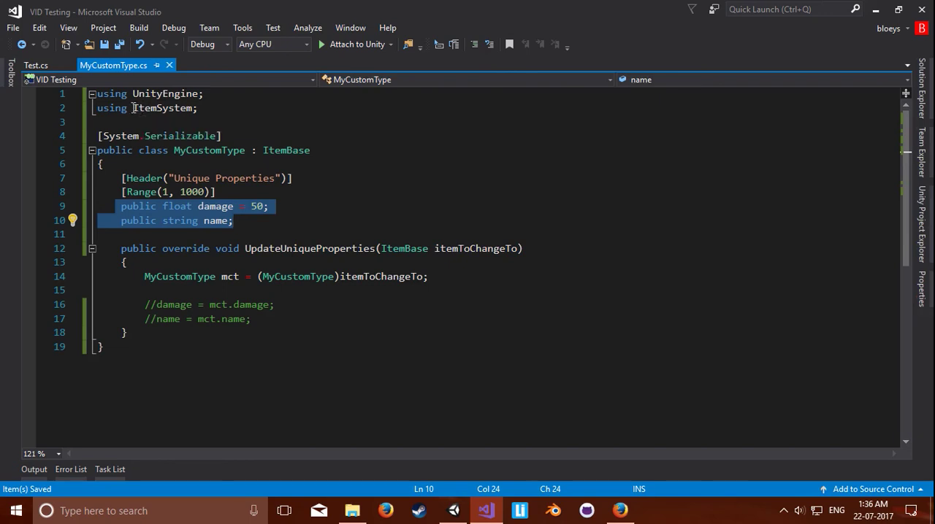
pyautogui.moveTo(103, 108); pyautogui.dragTo(203, 108)
pyautogui.click(203, 108)
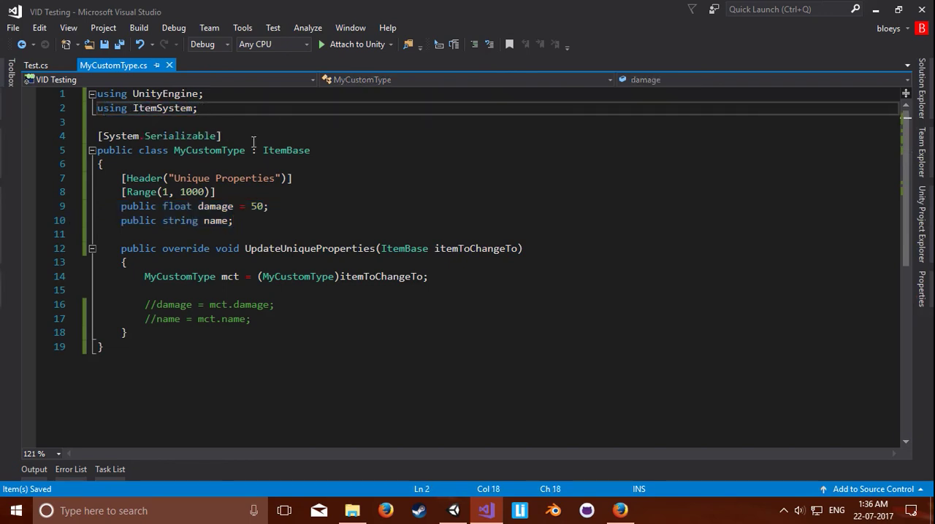
pyautogui.click(343, 151)
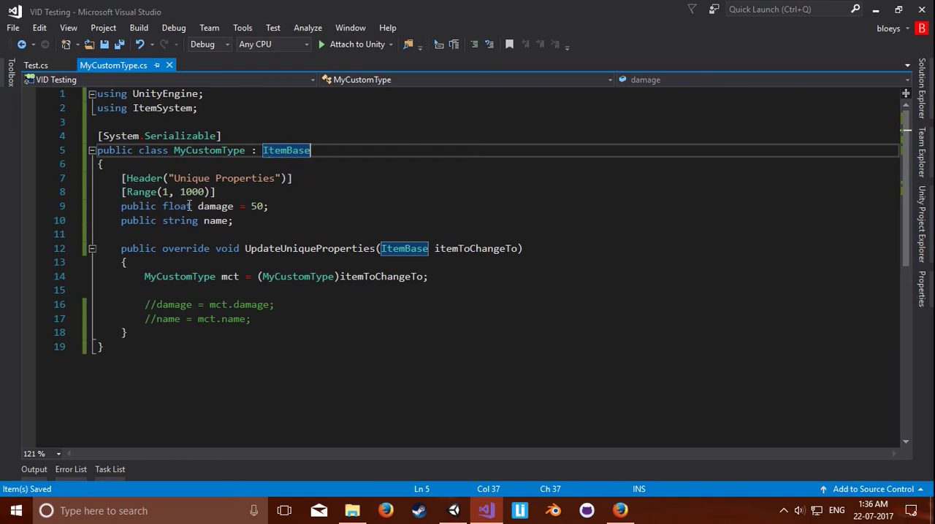
pyautogui.moveTo(121, 179); pyautogui.dragTo(235, 221)
pyautogui.click(252, 221)
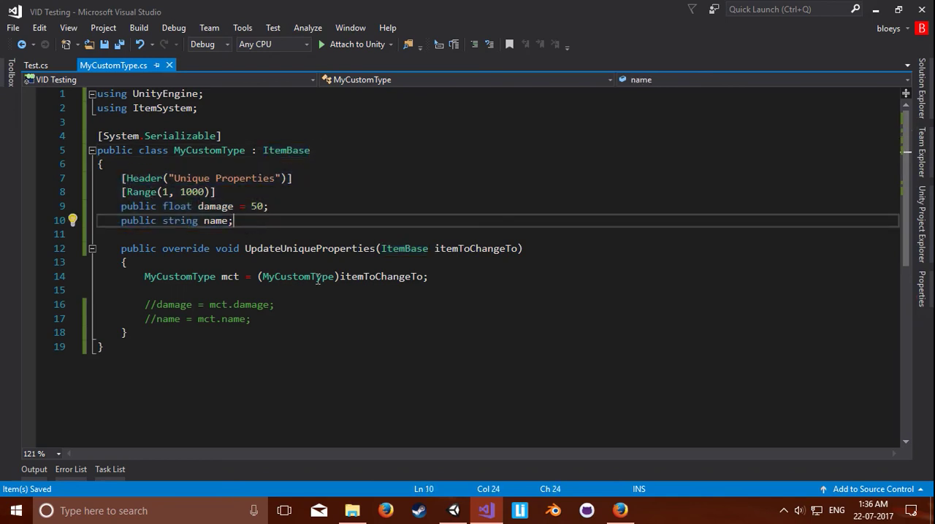
pyautogui.moveTo(150, 306); pyautogui.dragTo(228, 308)
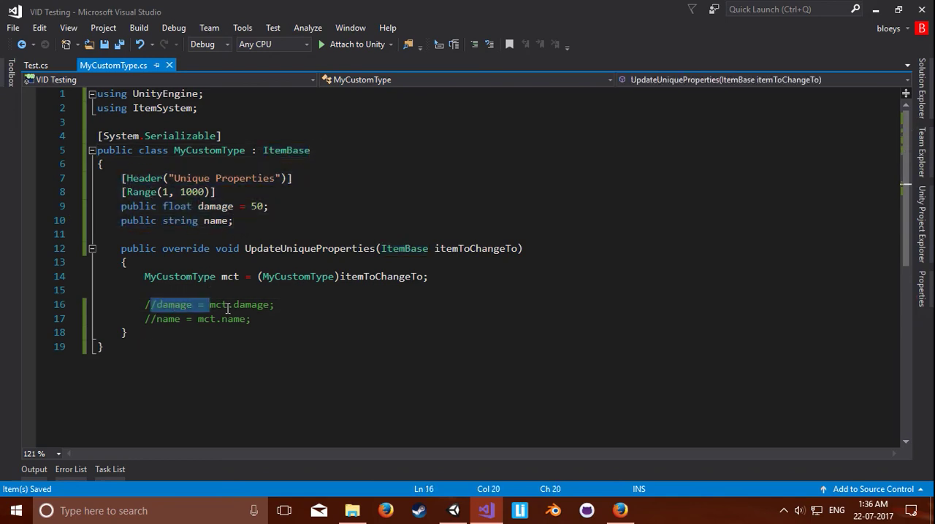
pyautogui.click(228, 307)
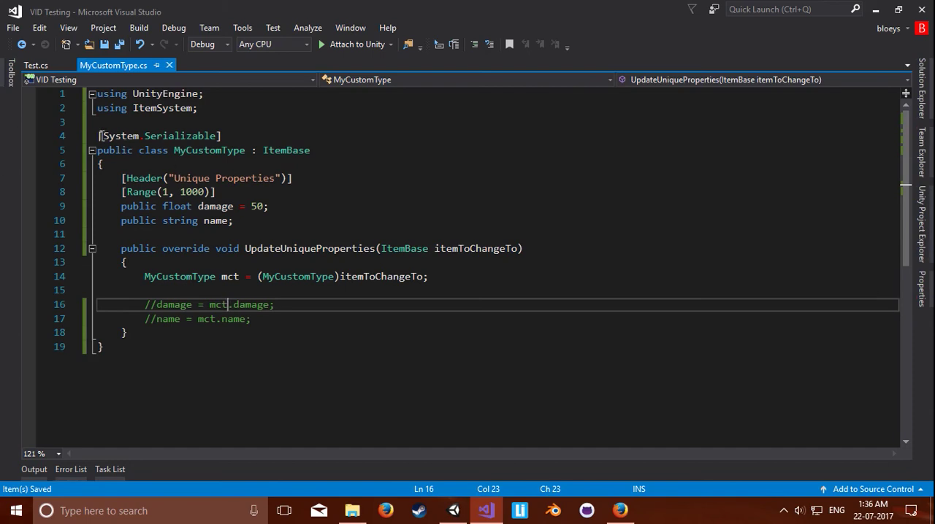
# Step: Comment out the System.Serializable attribute above the MyCustomType class
pyautogui.moveTo(100, 136); pyautogui.dragTo(140, 137)
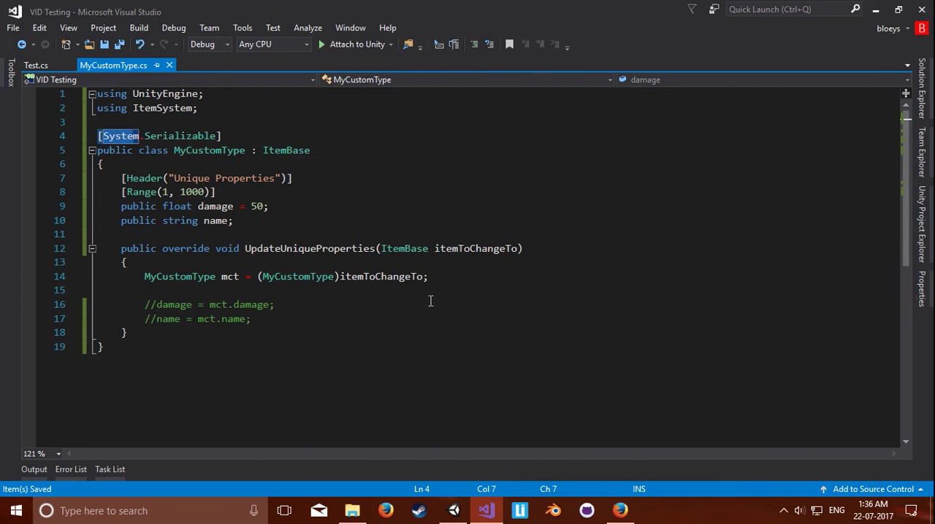
pyautogui.press('Home')
pyautogui.write('//')
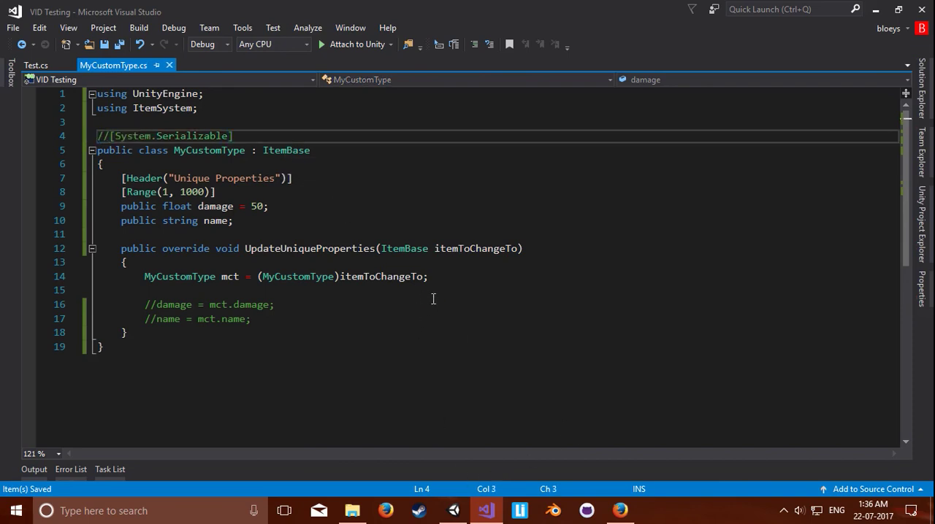
# Step: Switch to Unity and select the ItemSystemUtility object to view its components
pyautogui.click(451, 512)
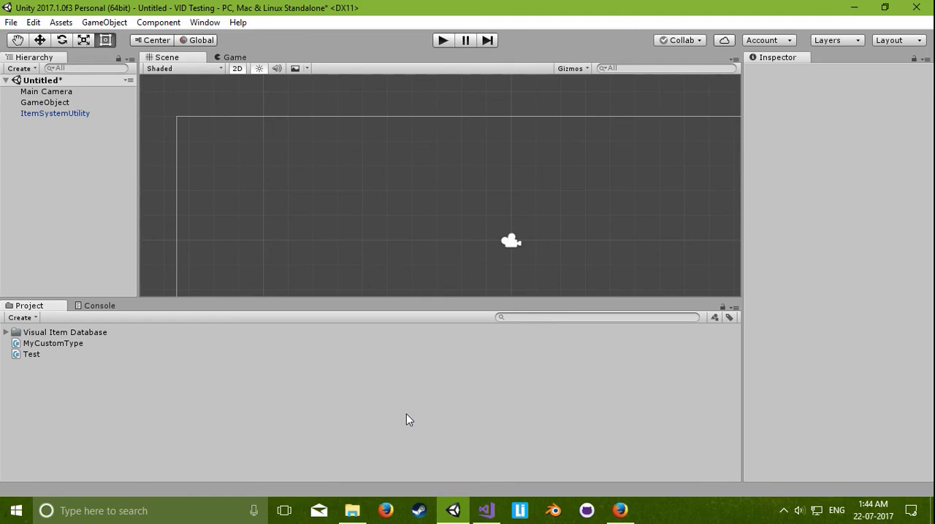
pyautogui.click(64, 116)
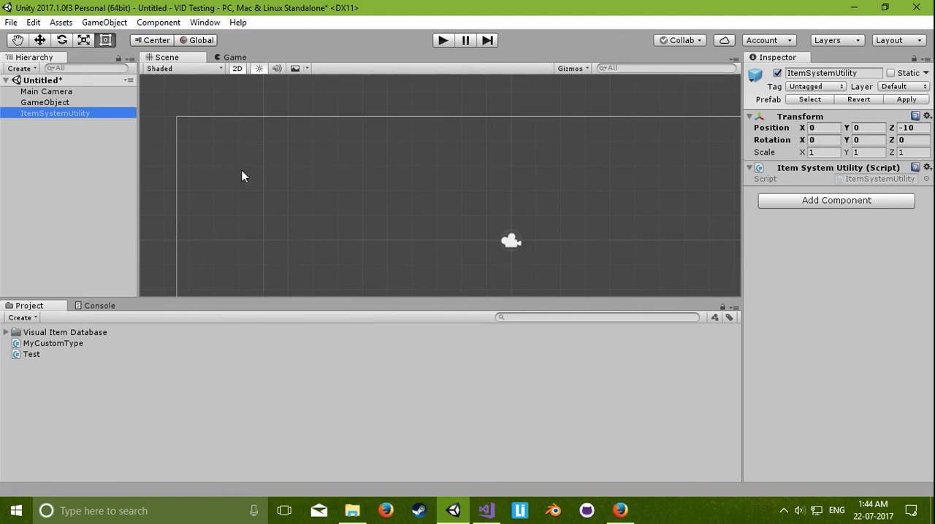
# Step: Switch to Visual Studio, uncomment the damage and name assignments in UpdateUniqueProperties of MyCustomType.cs, and save the file
pyautogui.click(486, 511)
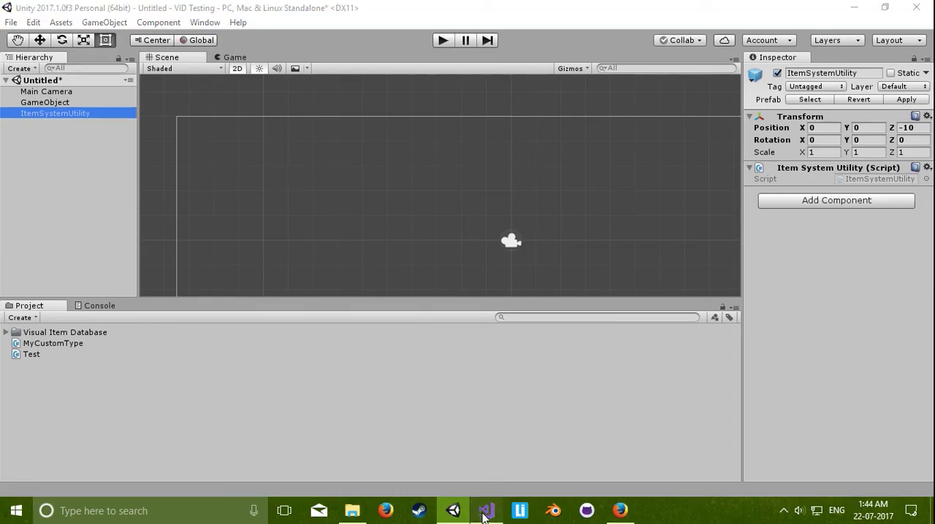
pyautogui.moveTo(118, 248); pyautogui.dragTo(205, 334)
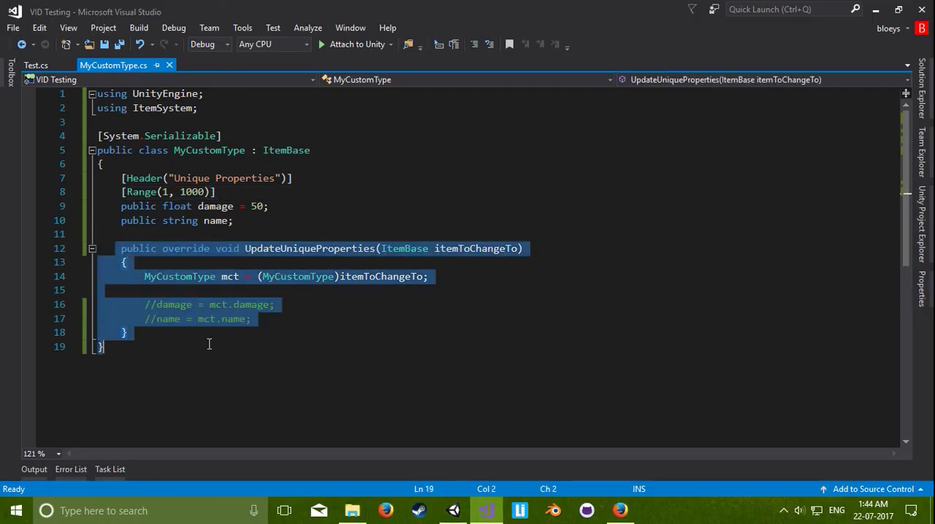
pyautogui.moveTo(144, 304); pyautogui.dragTo(270, 307)
pyautogui.click(271, 317)
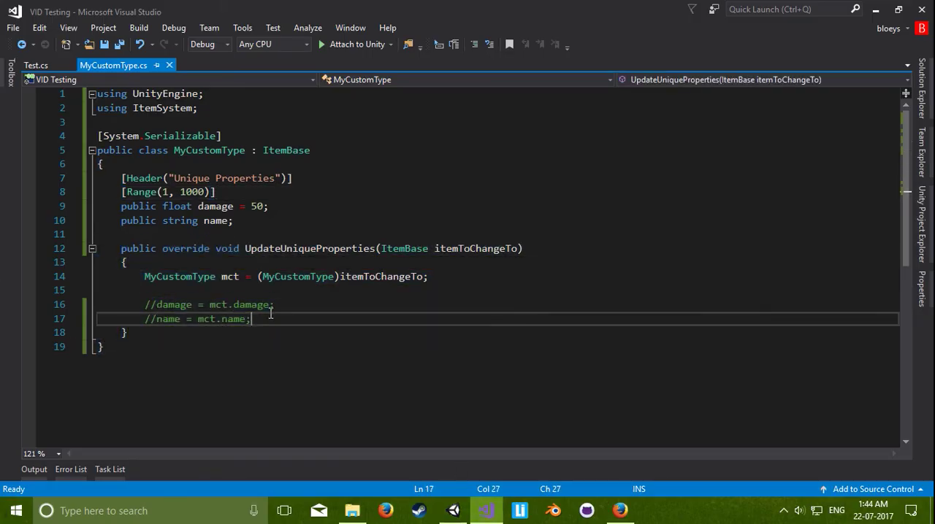
pyautogui.hotkey('shift', 'Up')
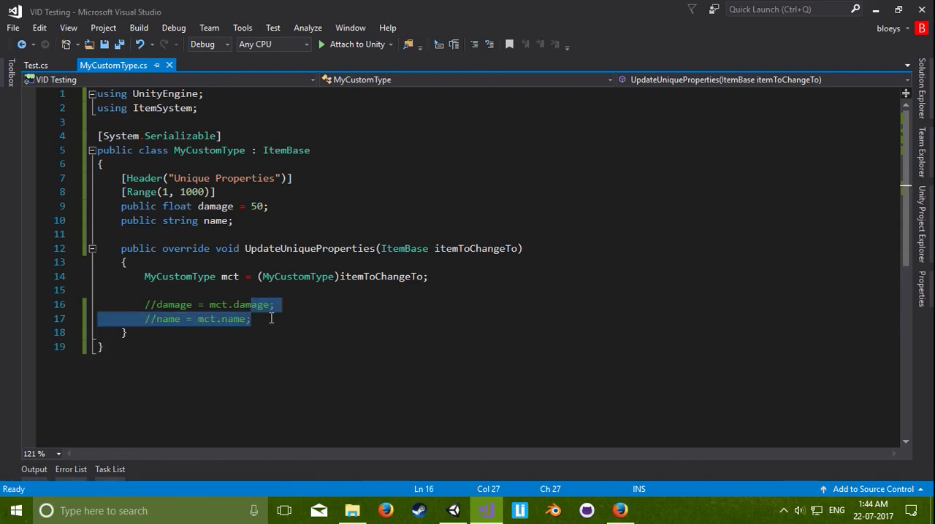
pyautogui.hotkey('shift', 'Home')
pyautogui.hotkey('ctrl', 'k')
pyautogui.hotkey('ctrl', 'u')
pyautogui.hotkey('ctrl', 's')
pyautogui.click(271, 319)
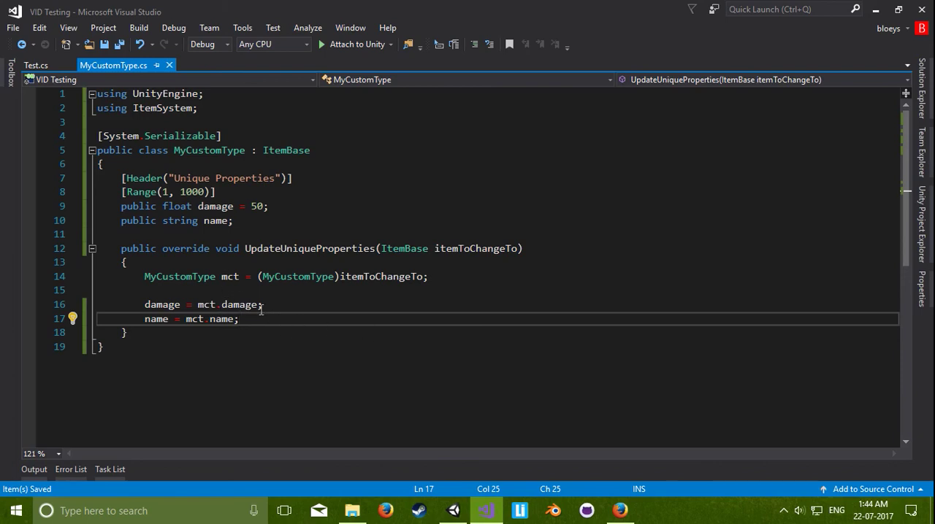
# Step: Review the System.Serializable attribute above the MyCustomType class, and switch back to Unity
pyautogui.moveTo(240, 136); pyautogui.dragTo(100, 138)
pyautogui.click(222, 136)
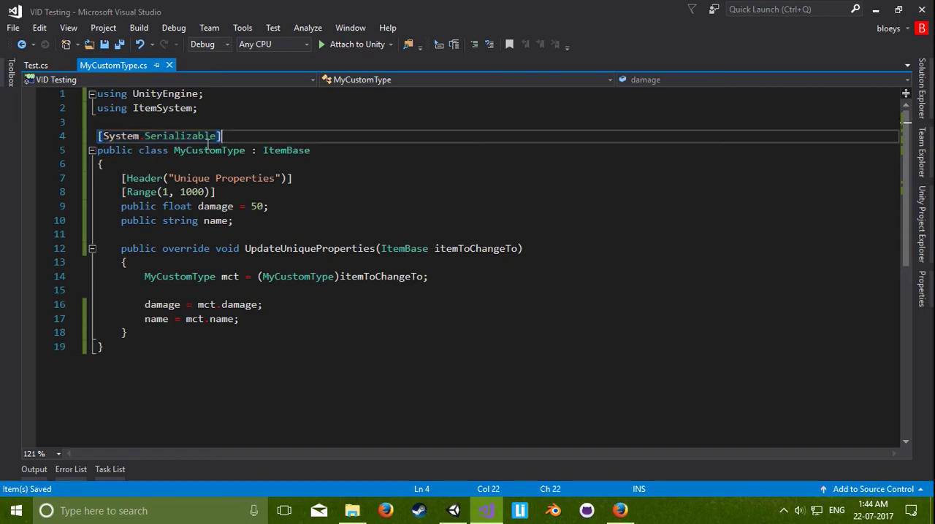
pyautogui.click(458, 515)
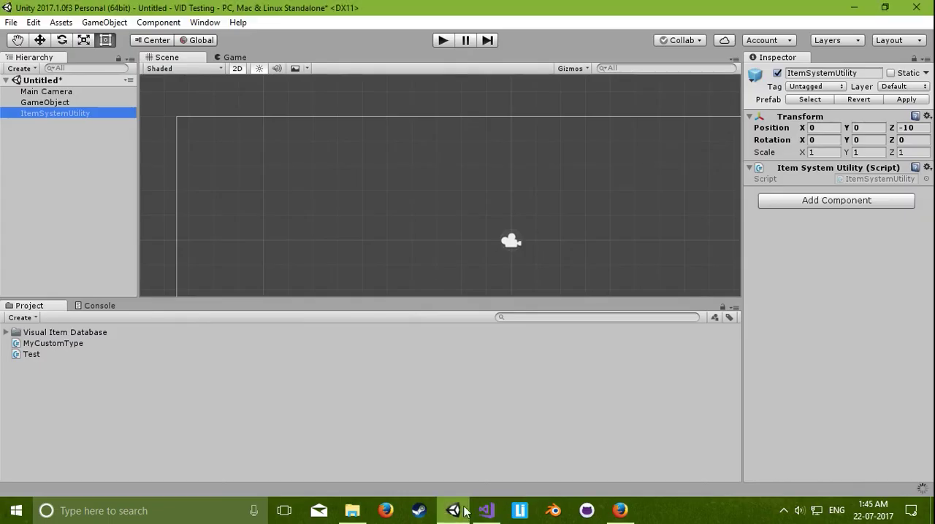